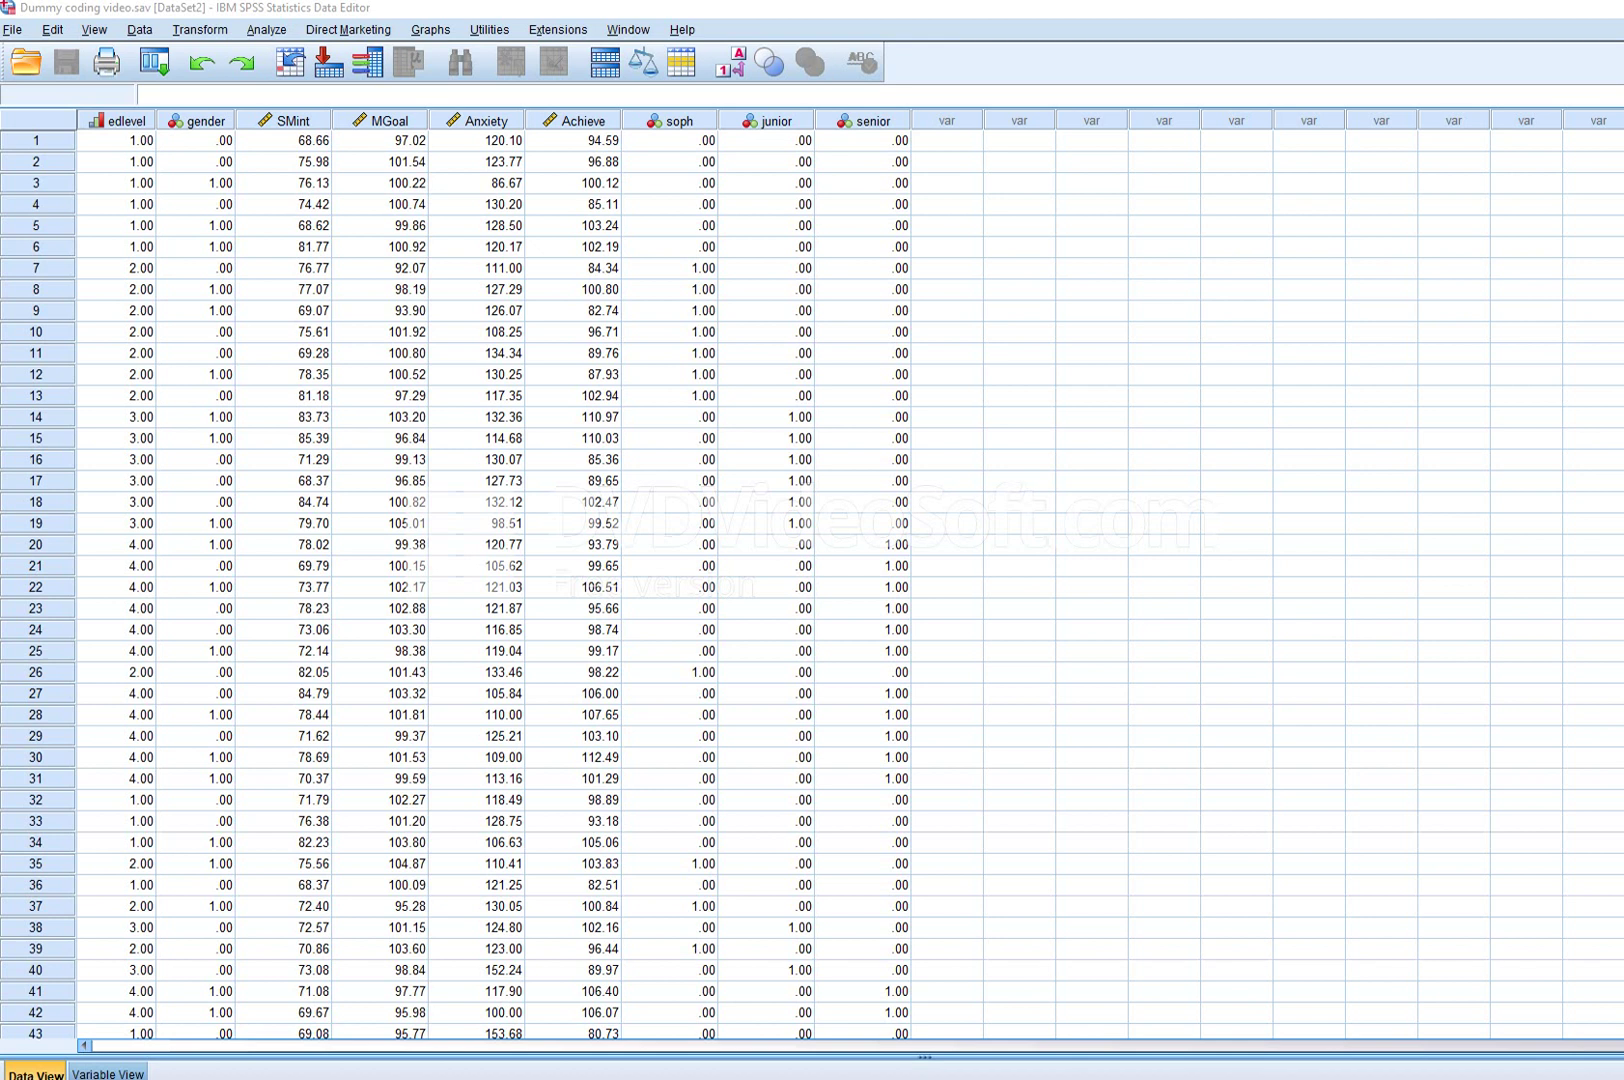
# Step: Draw a freehand path diagram over the empty columns: four stacked predictor boxes with arrows leading to one outcome box
pyautogui.moveTo(1469, 220)
pyautogui.mouseDown()
pyautogui.moveTo(1469, 255)
pyautogui.moveTo(1467, 221)
pyautogui.moveTo(1409, 223)
pyautogui.moveTo(1467, 252)
pyautogui.mouseUp()
pyautogui.moveTo(1210, 187)
pyautogui.mouseDown()
pyautogui.moveTo(1385, 212)
pyautogui.moveTo(1365, 226)
pyautogui.mouseUp()
pyautogui.moveTo(1217, 221)
pyautogui.mouseDown()
pyautogui.moveTo(1357, 224)
pyautogui.moveTo(1356, 240)
pyautogui.mouseUp()
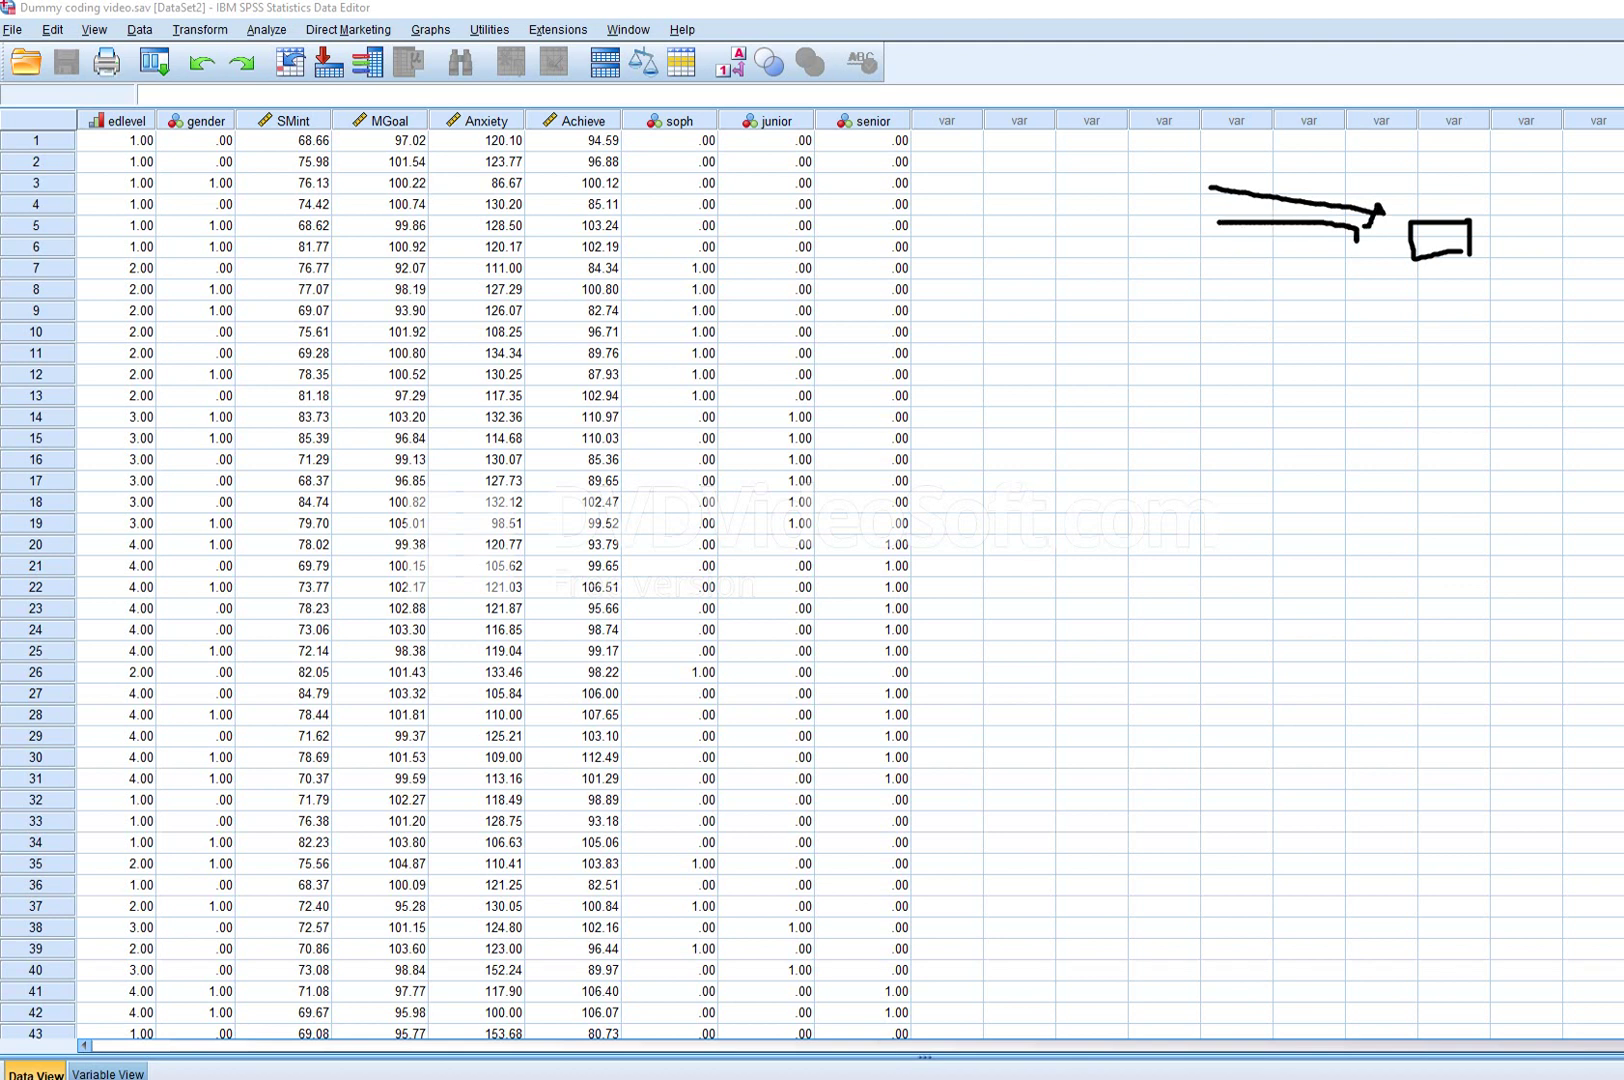
pyautogui.moveTo(1223, 265)
pyautogui.mouseDown()
pyautogui.moveTo(1294, 250)
pyautogui.moveTo(1362, 262)
pyautogui.moveTo(1349, 236)
pyautogui.mouseUp()
pyautogui.moveTo(1220, 293)
pyautogui.mouseDown()
pyautogui.moveTo(1362, 262)
pyautogui.moveTo(1349, 257)
pyautogui.mouseUp()
pyautogui.moveTo(1207, 164)
pyautogui.mouseDown()
pyautogui.moveTo(1207, 196)
pyautogui.moveTo(1183, 164)
pyautogui.moveTo(1163, 190)
pyautogui.moveTo(1205, 193)
pyautogui.mouseUp()
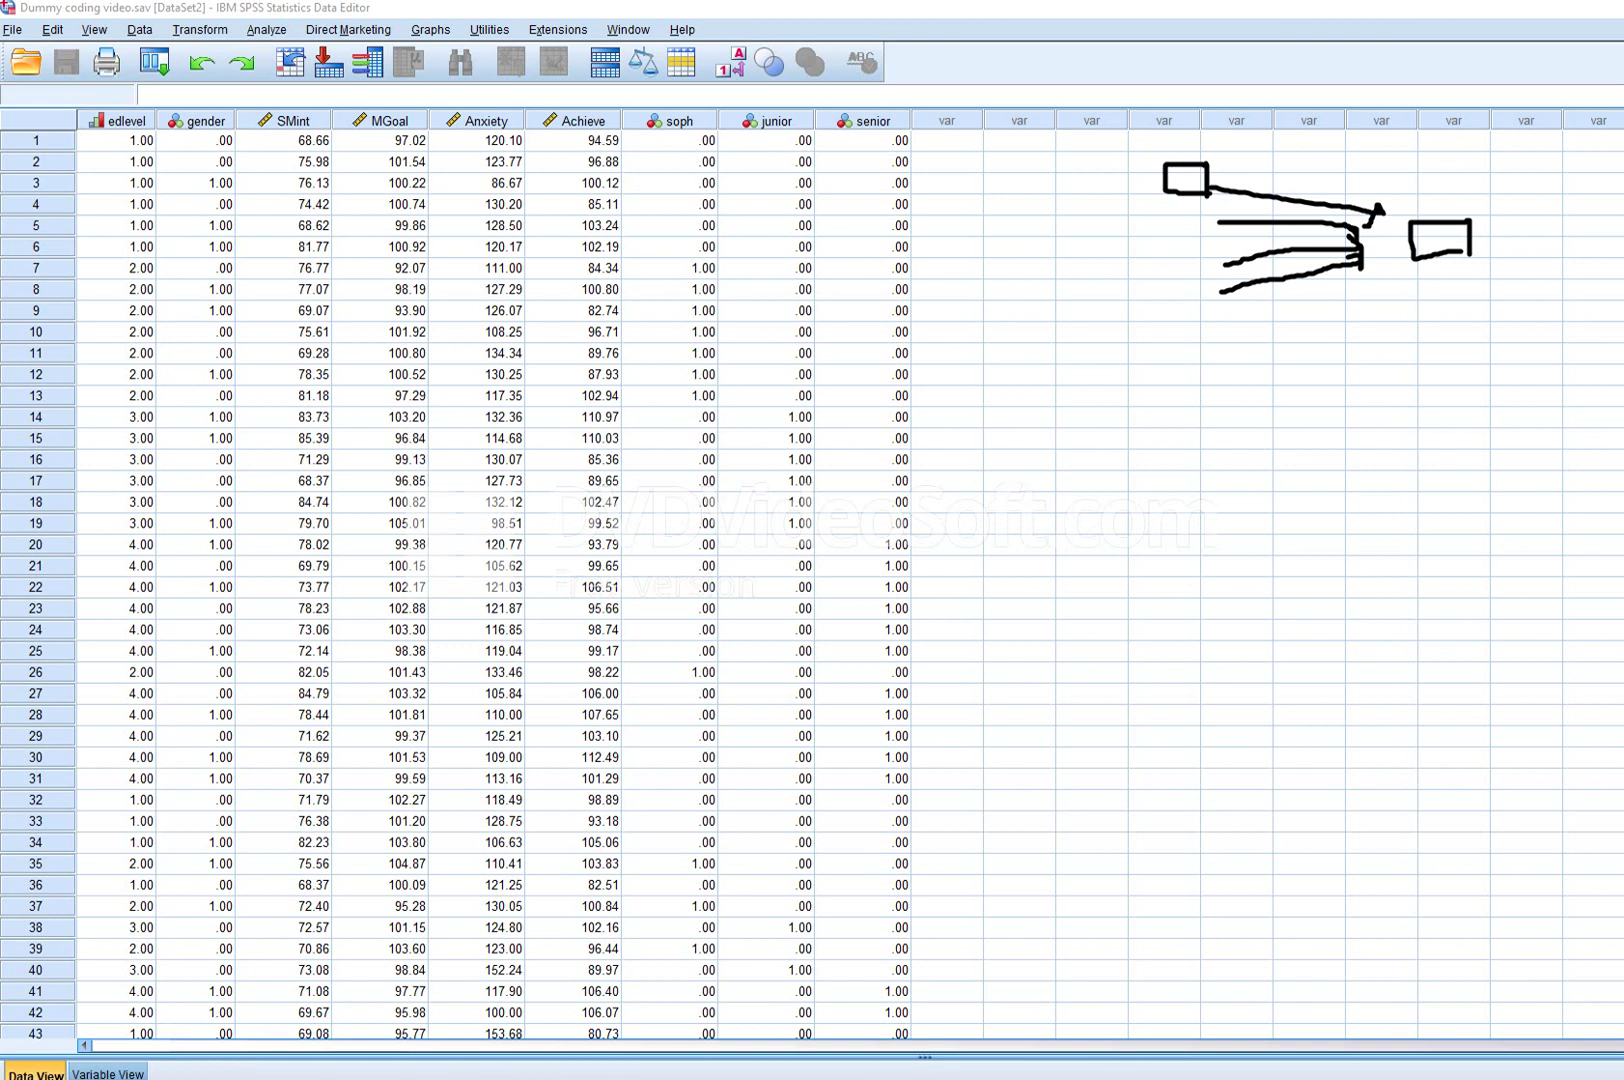
pyautogui.moveTo(1207, 205)
pyautogui.mouseDown()
pyautogui.moveTo(1207, 231)
pyautogui.moveTo(1161, 207)
pyautogui.moveTo(1164, 230)
pyautogui.moveTo(1210, 228)
pyautogui.moveTo(1212, 274)
pyautogui.moveTo(1172, 247)
pyautogui.moveTo(1160, 280)
pyautogui.moveTo(1203, 268)
pyautogui.moveTo(1212, 310)
pyautogui.moveTo(1190, 289)
pyautogui.moveTo(1170, 308)
pyautogui.mouseUp()
pyautogui.moveTo(1170, 308); pyautogui.dragTo(1212, 309)
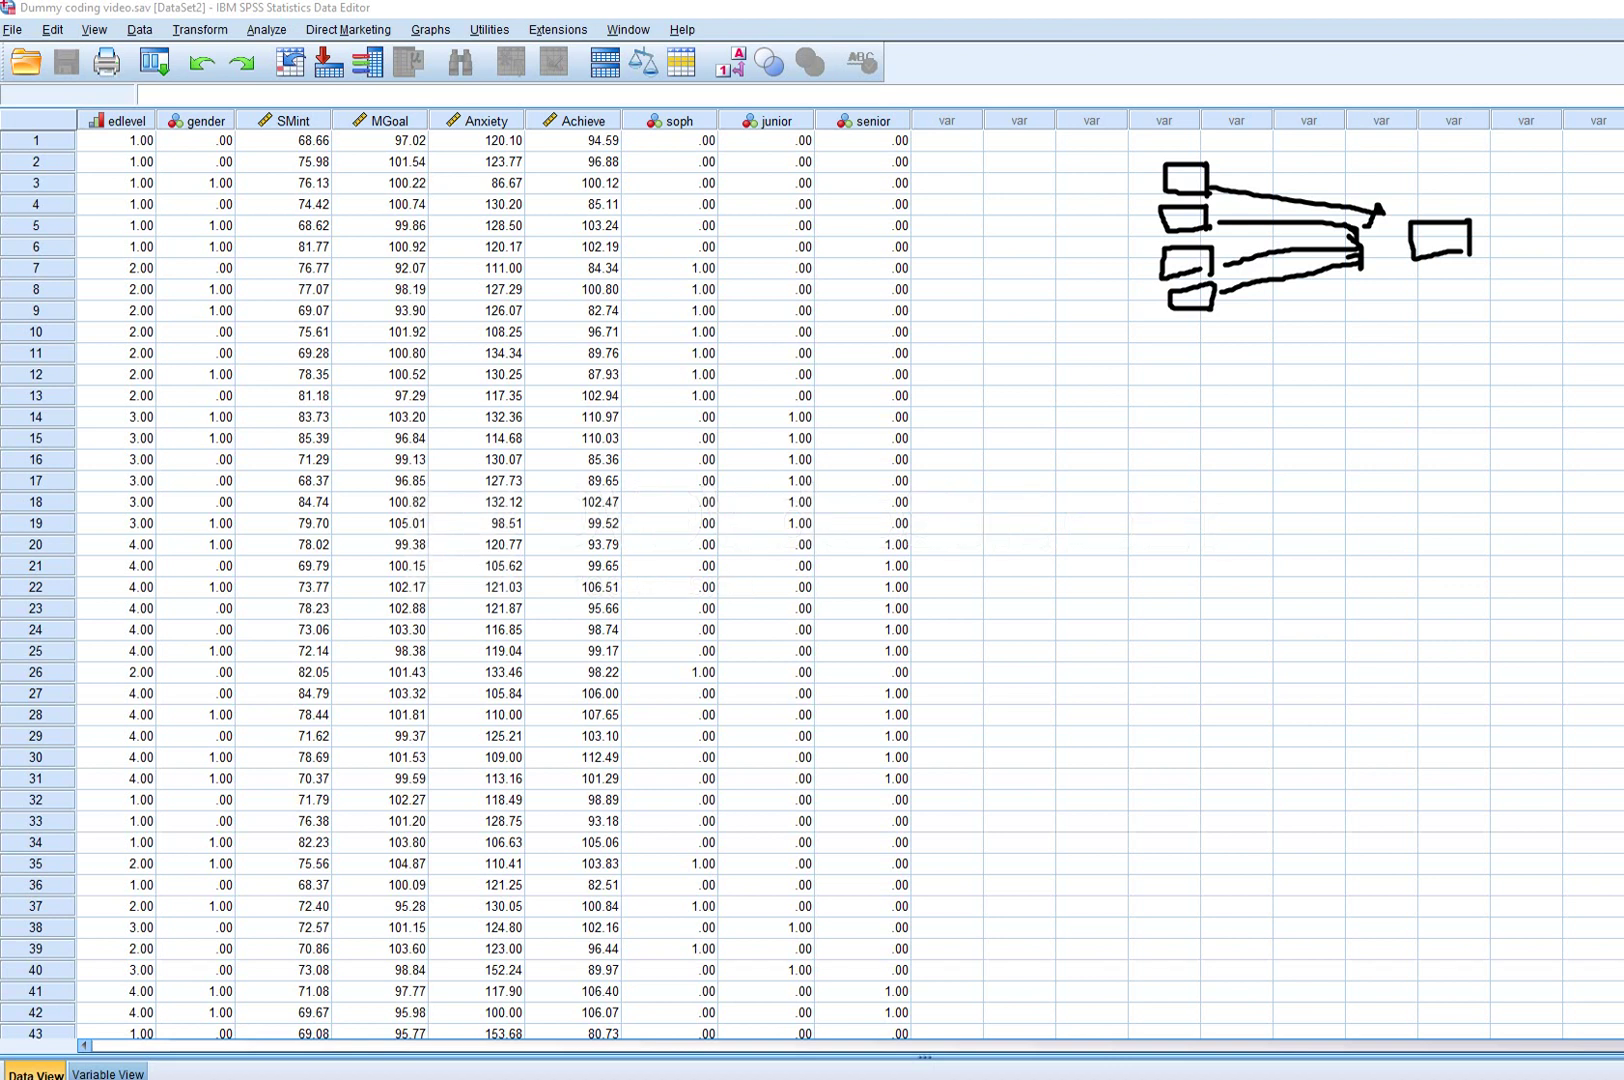
# Step: Underline the Achieve, Anxiety, MGoal, SMint and gender column headings, label the matching diagram boxes, and frame the four predictors together
pyautogui.moveTo(565, 137); pyautogui.dragTo(620, 140)
pyautogui.moveTo(1433, 232)
pyautogui.mouseDown()
pyautogui.moveTo(1435, 247)
pyautogui.moveTo(1448, 236)
pyautogui.mouseUp()
pyautogui.moveTo(465, 130); pyautogui.dragTo(544, 129)
pyautogui.moveTo(1183, 167)
pyautogui.mouseDown()
pyautogui.moveTo(1182, 185)
pyautogui.moveTo(1198, 182)
pyautogui.mouseUp()
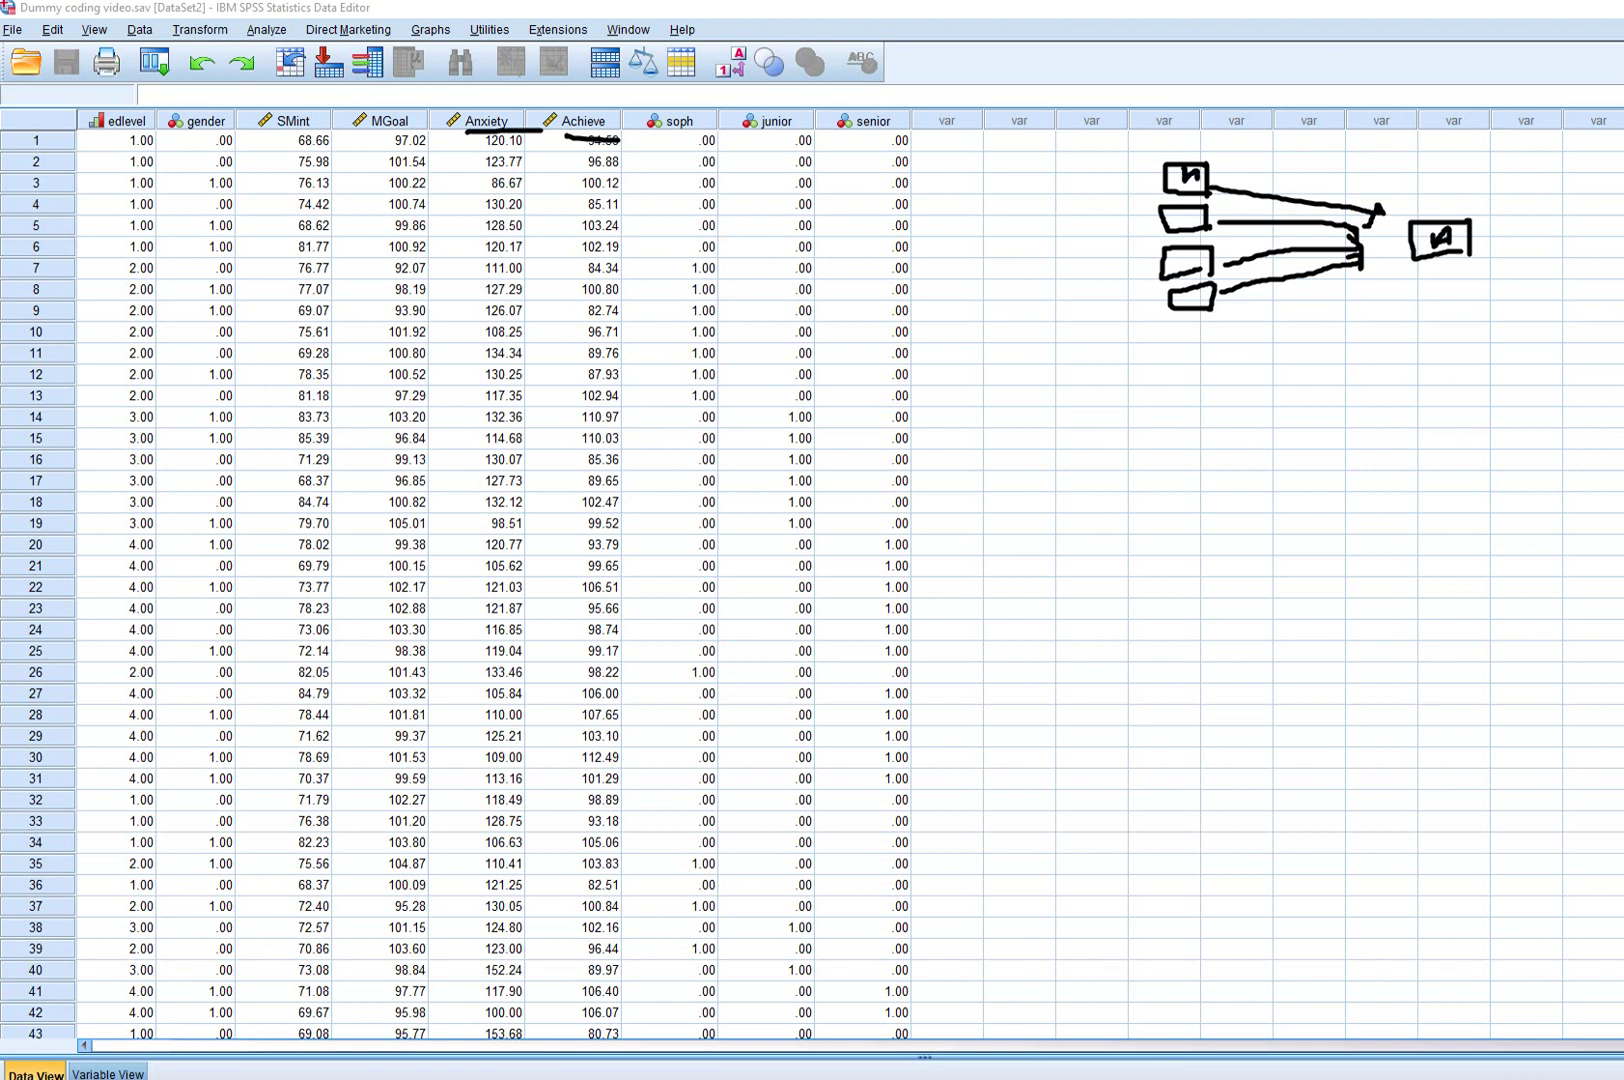
pyautogui.moveTo(372, 134); pyautogui.dragTo(415, 128)
pyautogui.moveTo(1166, 211); pyautogui.dragTo(1190, 210)
pyautogui.moveTo(275, 140); pyautogui.dragTo(307, 128)
pyautogui.moveTo(1178, 252)
pyautogui.mouseDown()
pyautogui.moveTo(1191, 251)
pyautogui.moveTo(1173, 265)
pyautogui.mouseUp()
pyautogui.moveTo(168, 138); pyautogui.dragTo(224, 128)
pyautogui.moveTo(1184, 296); pyautogui.dragTo(1203, 296)
pyautogui.moveTo(1228, 142)
pyautogui.mouseDown()
pyautogui.moveTo(1233, 320)
pyautogui.moveTo(1157, 144)
pyautogui.moveTo(1136, 318)
pyautogui.moveTo(1258, 319)
pyautogui.mouseUp()
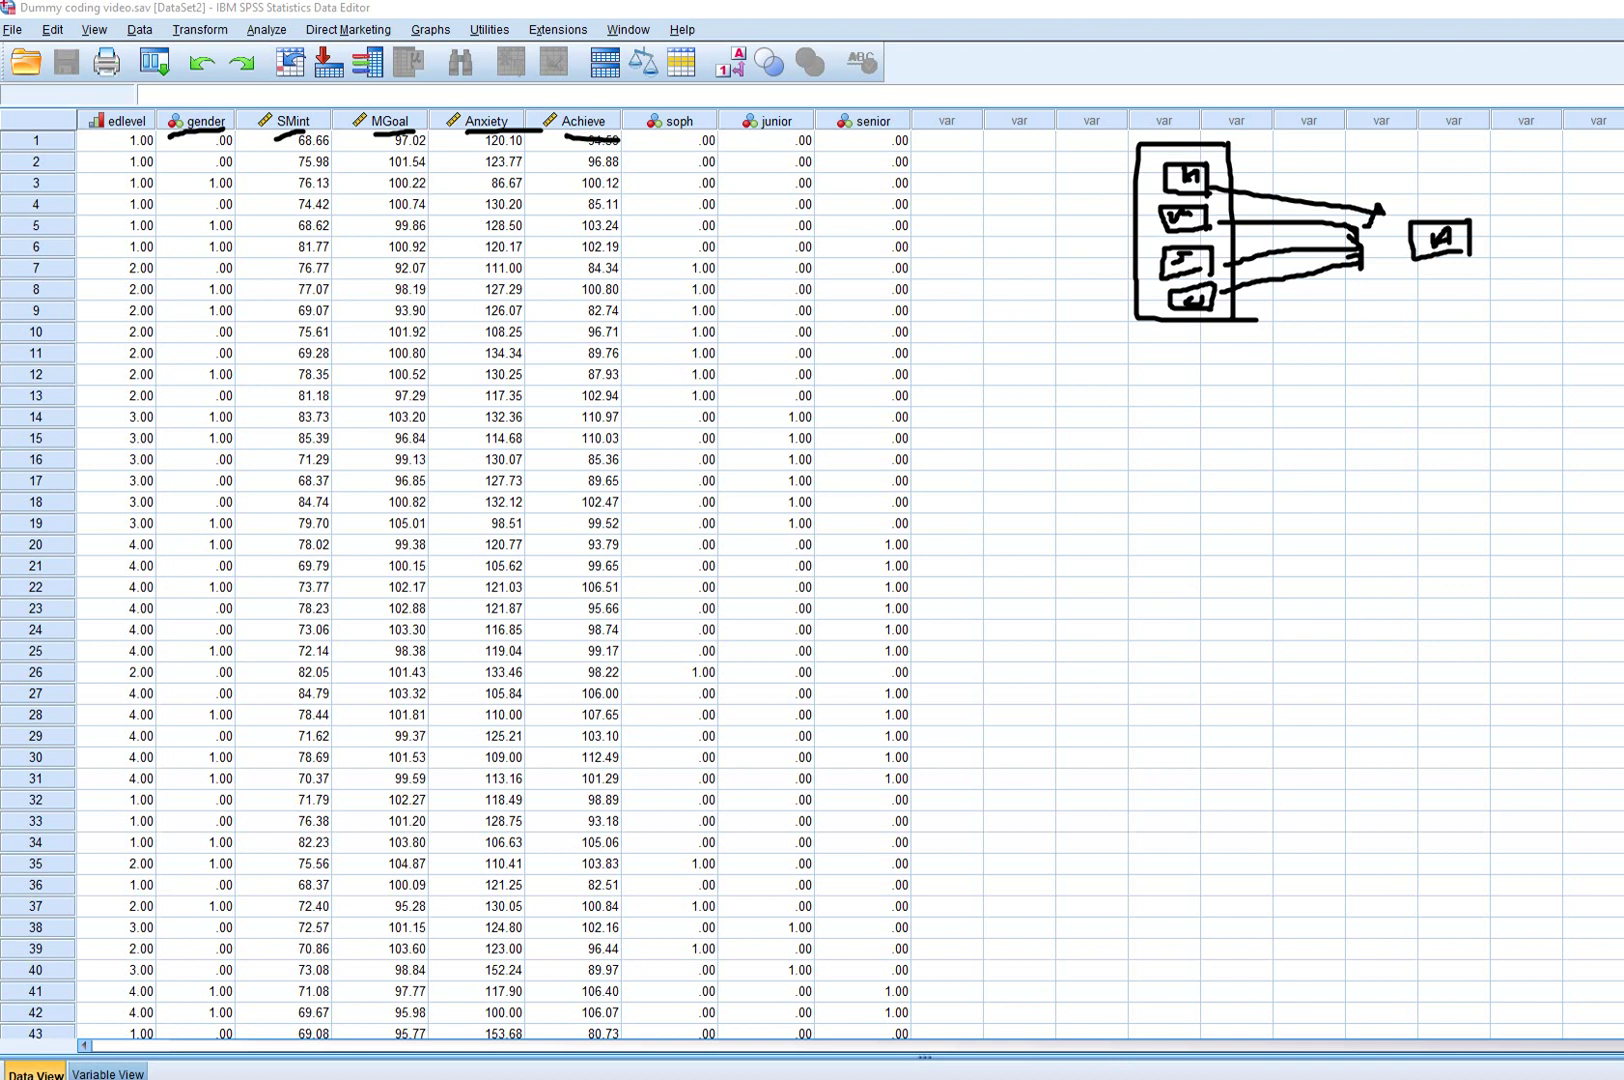
# Step: Annotate R² beside the outcome box and sketch step 1 with predictor G and step 2 with two predictors, each leading to A
pyautogui.moveTo(1478, 210)
pyautogui.mouseDown()
pyautogui.moveTo(1507, 168)
pyautogui.moveTo(1520, 198)
pyautogui.moveTo(1530, 164)
pyautogui.mouseUp()
pyautogui.moveTo(1108, 379)
pyautogui.mouseDown()
pyautogui.moveTo(1088, 407)
pyautogui.moveTo(1126, 381)
pyautogui.moveTo(1142, 402)
pyautogui.moveTo(1084, 477)
pyautogui.moveTo(1140, 425)
pyautogui.moveTo(1146, 456)
pyautogui.mouseUp()
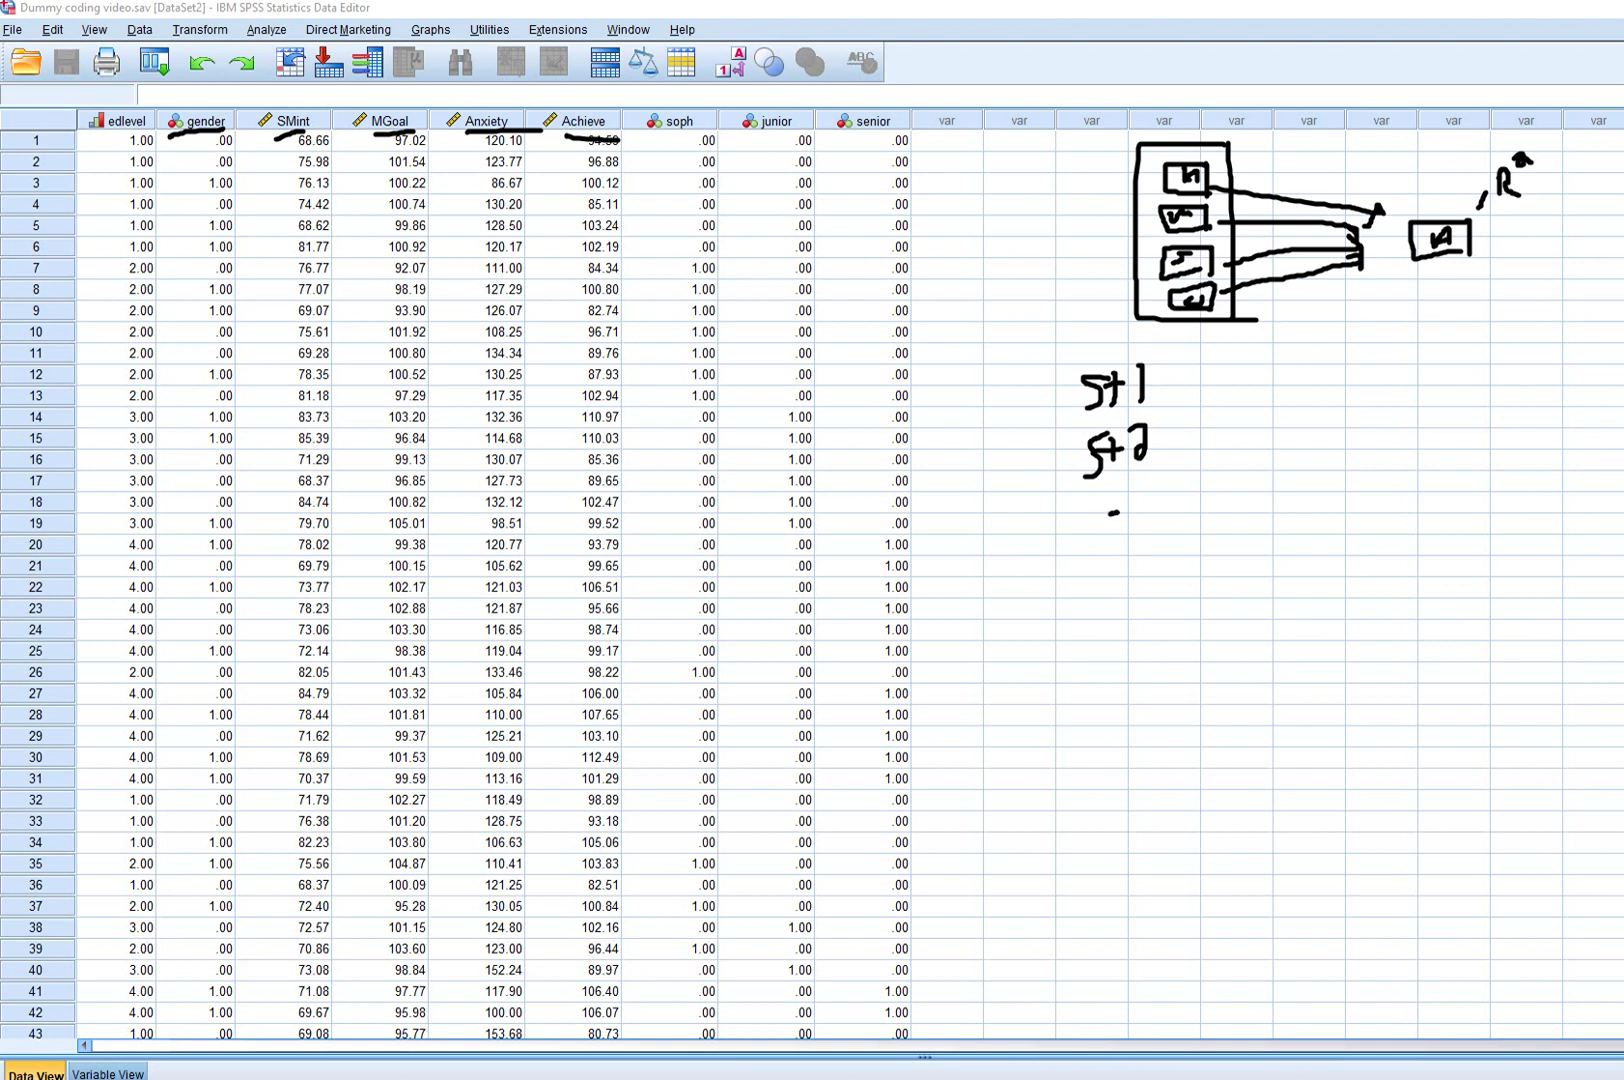
pyautogui.moveTo(1100, 512)
pyautogui.mouseDown()
pyautogui.moveTo(1117, 530)
pyautogui.moveTo(1105, 546)
pyautogui.moveTo(1139, 515)
pyautogui.mouseUp()
pyautogui.moveTo(1206, 350)
pyautogui.mouseDown()
pyautogui.moveTo(1203, 382)
pyautogui.moveTo(1266, 338)
pyautogui.moveTo(1270, 363)
pyautogui.moveTo(1204, 380)
pyautogui.moveTo(1236, 362)
pyautogui.mouseUp()
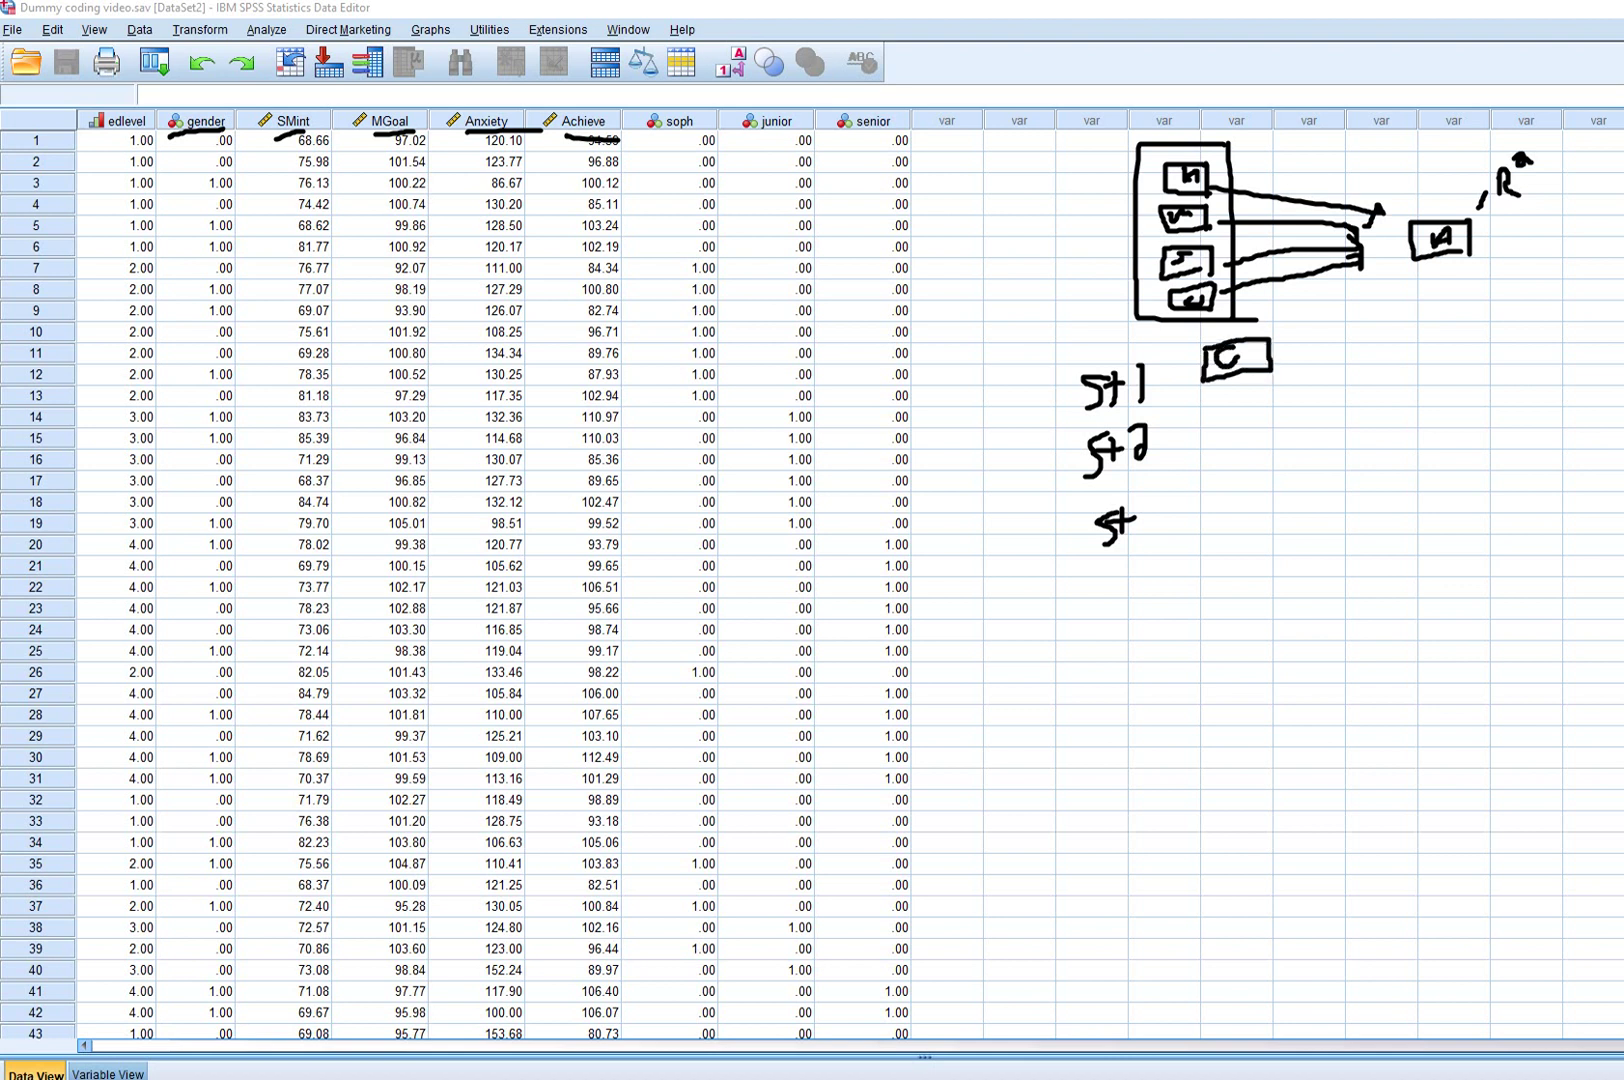
pyautogui.moveTo(1447, 352)
pyautogui.mouseDown()
pyautogui.moveTo(1449, 322)
pyautogui.moveTo(1461, 346)
pyautogui.moveTo(1476, 334)
pyautogui.moveTo(1422, 323)
pyautogui.moveTo(1470, 351)
pyautogui.mouseUp()
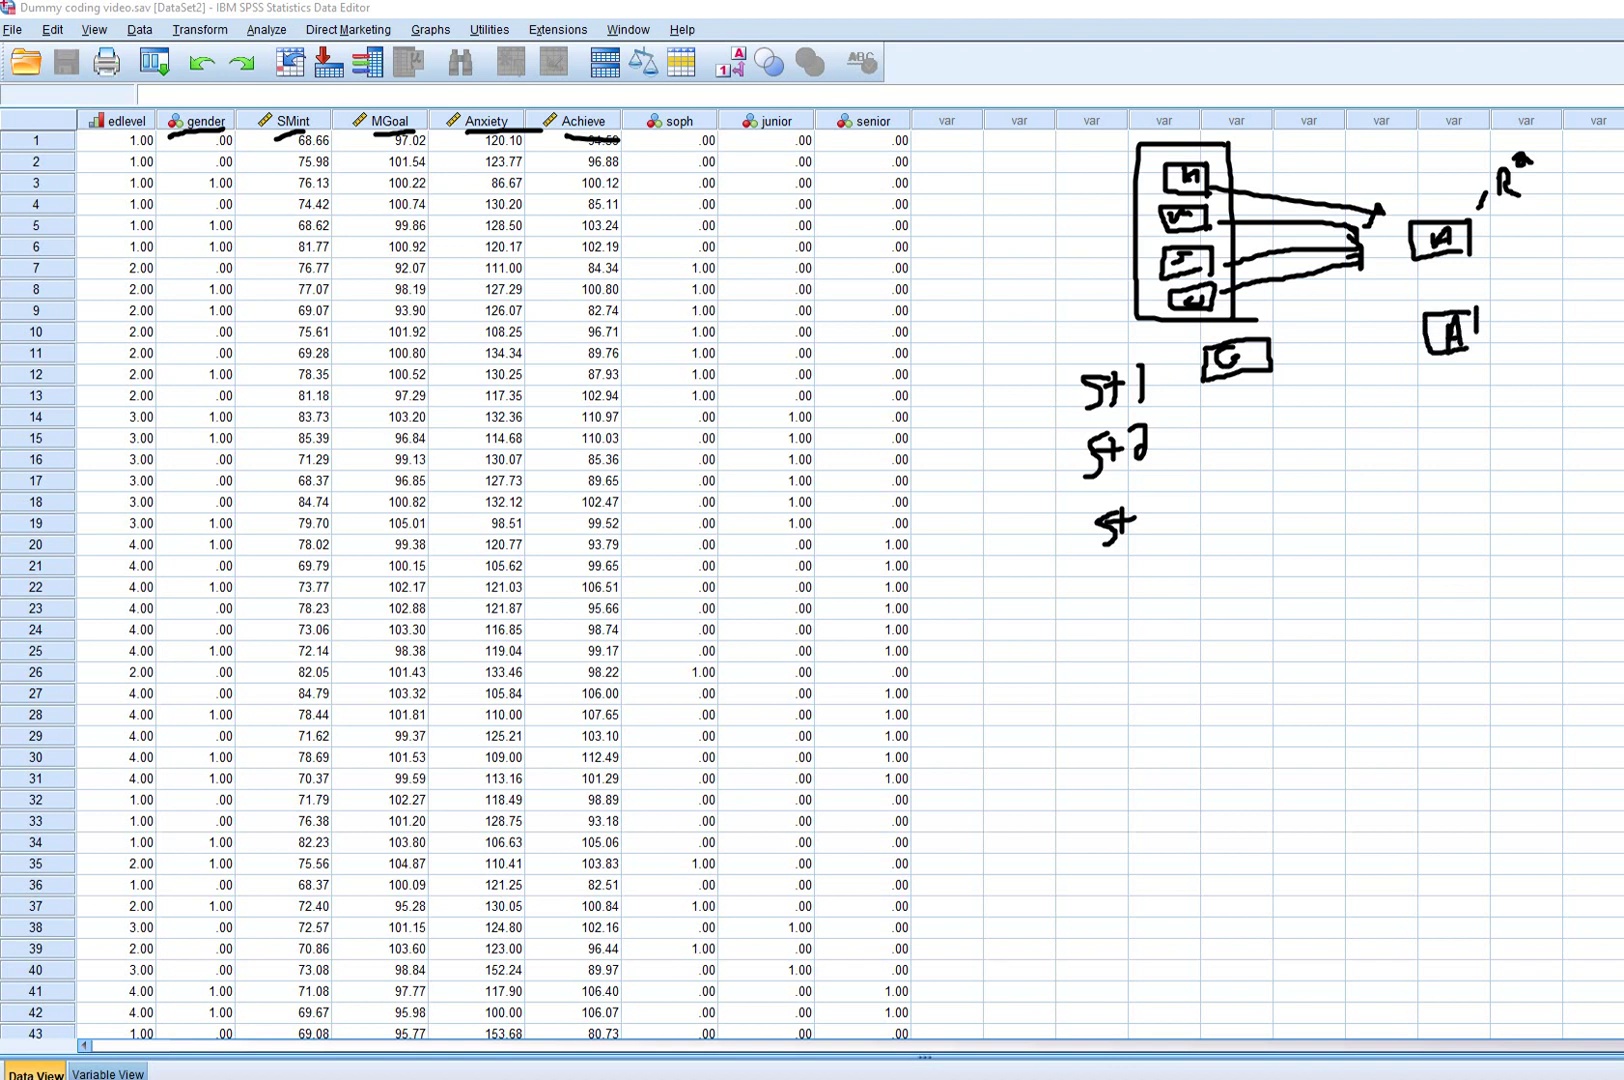
pyautogui.moveTo(1287, 345)
pyautogui.mouseDown()
pyautogui.moveTo(1397, 345)
pyautogui.moveTo(1384, 351)
pyautogui.mouseUp()
pyautogui.moveTo(1237, 405)
pyautogui.mouseDown()
pyautogui.moveTo(1222, 425)
pyautogui.moveTo(1240, 418)
pyautogui.moveTo(1236, 457)
pyautogui.moveTo(1251, 450)
pyautogui.moveTo(1226, 431)
pyautogui.moveTo(1208, 463)
pyautogui.moveTo(1252, 436)
pyautogui.moveTo(1232, 392)
pyautogui.moveTo(1205, 426)
pyautogui.mouseUp()
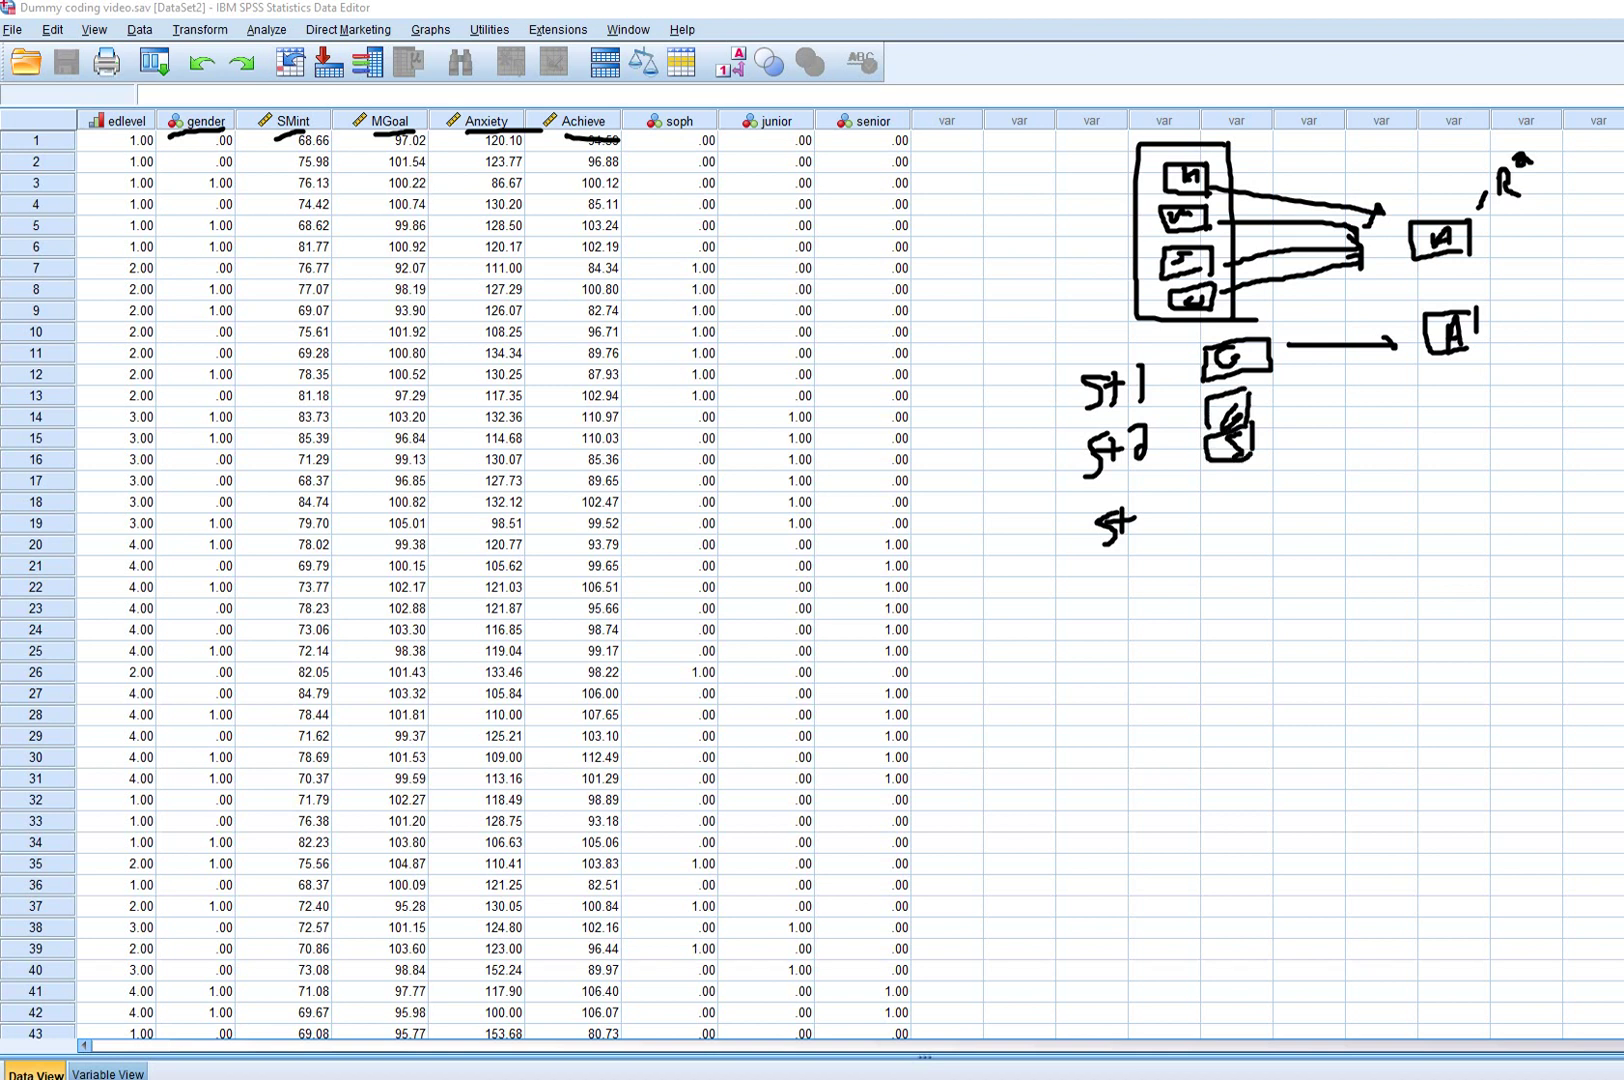
pyautogui.moveTo(1252, 401)
pyautogui.mouseDown()
pyautogui.moveTo(1408, 405)
pyautogui.moveTo(1447, 423)
pyautogui.moveTo(1471, 418)
pyautogui.moveTo(1464, 404)
pyautogui.moveTo(1432, 430)
pyautogui.moveTo(1493, 383)
pyautogui.moveTo(1443, 382)
pyautogui.mouseUp()
pyautogui.moveTo(1269, 440)
pyautogui.mouseDown()
pyautogui.moveTo(1401, 419)
pyautogui.moveTo(1396, 434)
pyautogui.mouseUp()
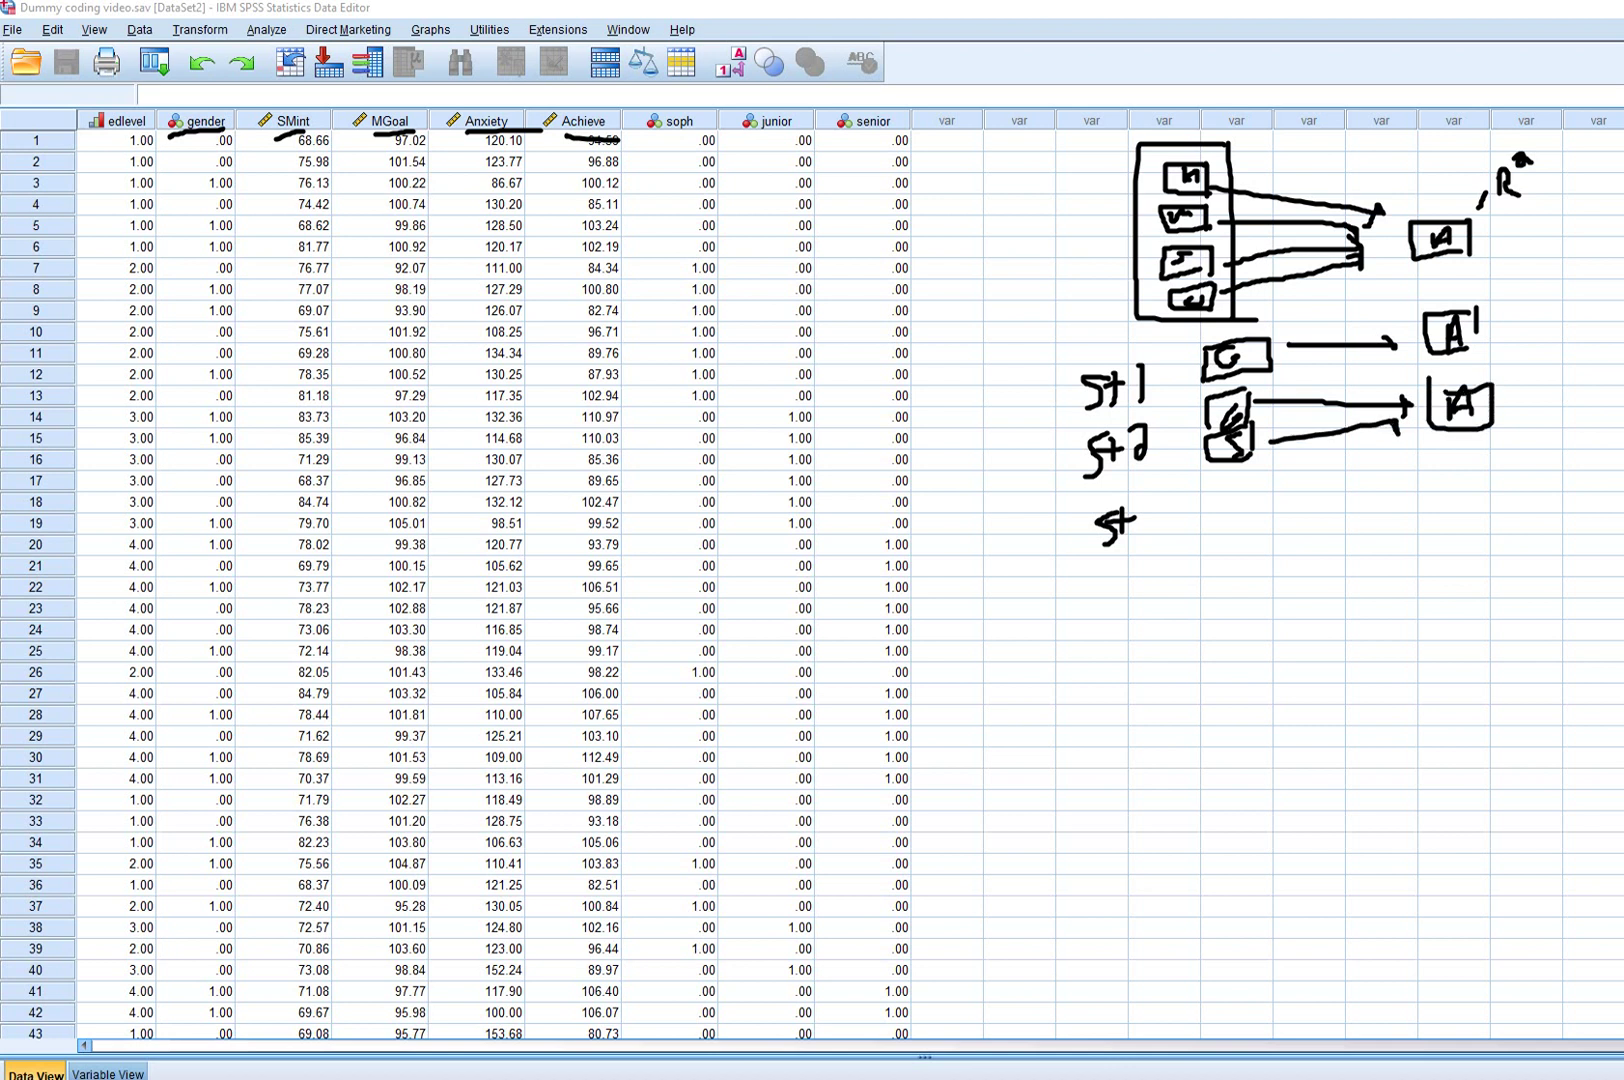
# Step: Sketch step 3 with predictors G, S, M and A and arrows leading to an outcome box labelled A
pyautogui.moveTo(1149, 504); pyautogui.dragTo(1158, 531)
pyautogui.moveTo(1232, 503)
pyautogui.mouseDown()
pyautogui.moveTo(1214, 522)
pyautogui.moveTo(1217, 582)
pyautogui.moveTo(1225, 618)
pyautogui.moveTo(1252, 597)
pyautogui.moveTo(1230, 629)
pyautogui.moveTo(1246, 661)
pyautogui.moveTo(1247, 644)
pyautogui.mouseUp()
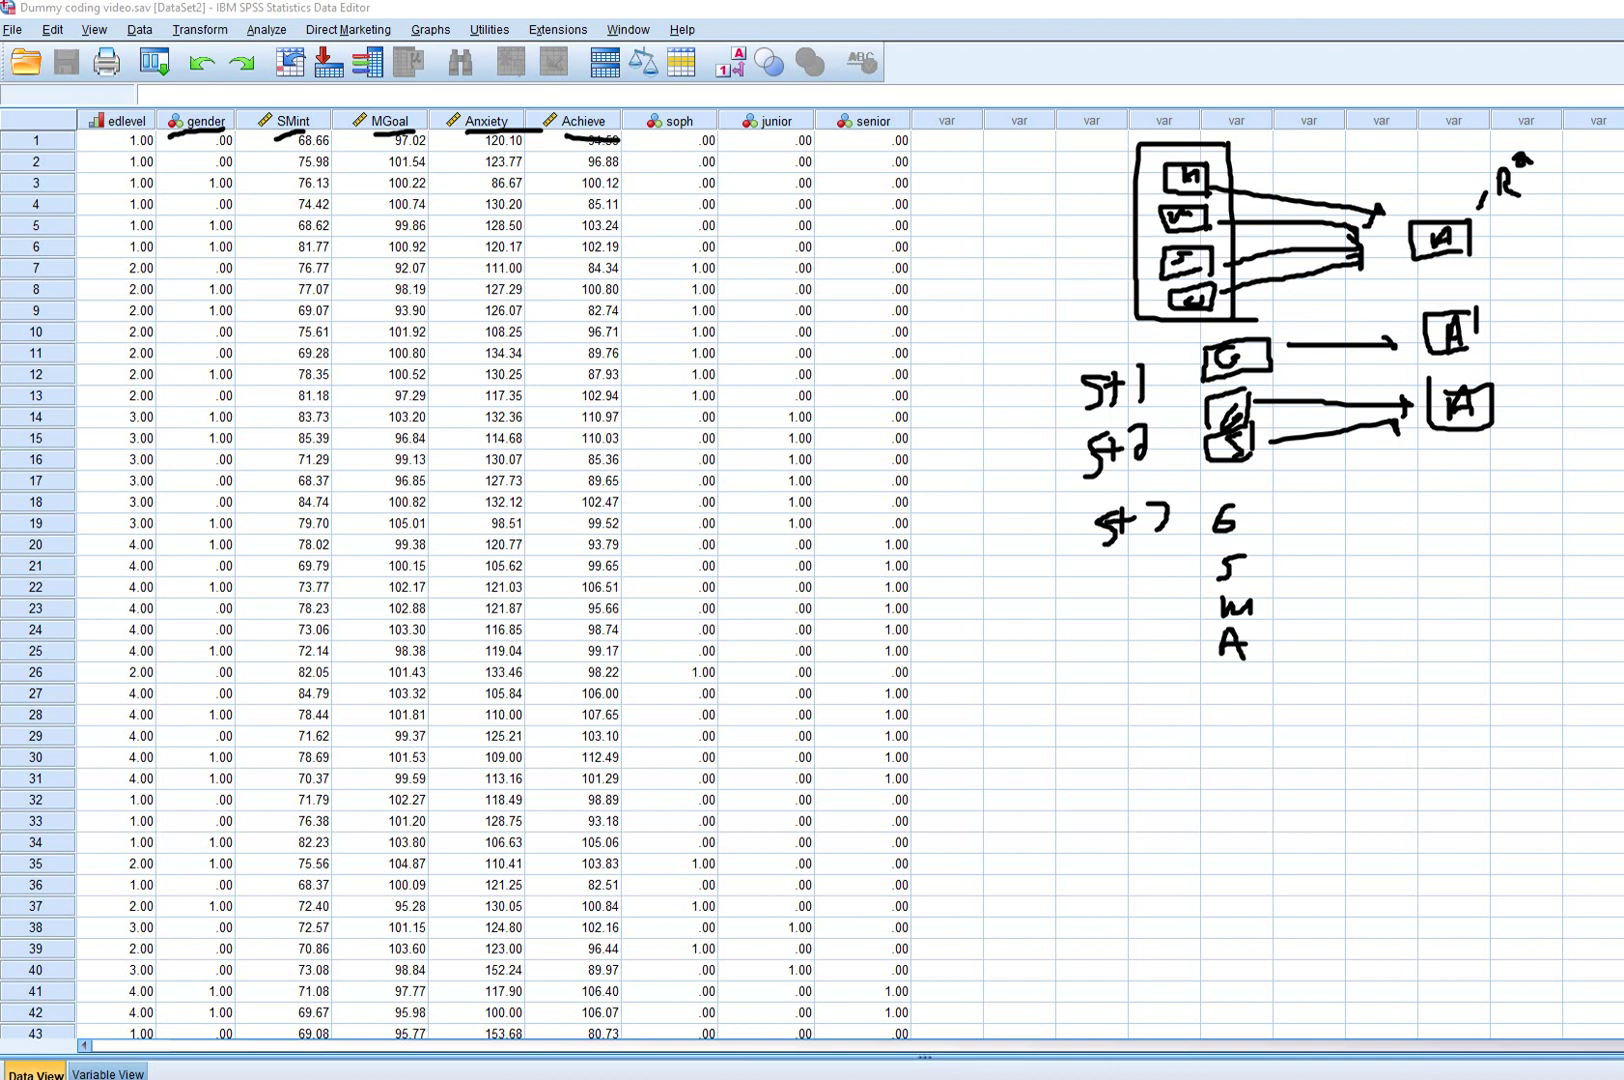
pyautogui.moveTo(1454, 553)
pyautogui.mouseDown()
pyautogui.moveTo(1452, 588)
pyautogui.moveTo(1487, 578)
pyautogui.moveTo(1452, 592)
pyautogui.mouseUp()
pyautogui.moveTo(1288, 645)
pyautogui.mouseDown()
pyautogui.moveTo(1418, 595)
pyautogui.moveTo(1414, 612)
pyautogui.mouseUp()
pyautogui.moveTo(1284, 598); pyautogui.dragTo(1403, 578)
pyautogui.moveTo(1270, 565)
pyautogui.mouseDown()
pyautogui.moveTo(1396, 563)
pyautogui.moveTo(1402, 577)
pyautogui.mouseUp()
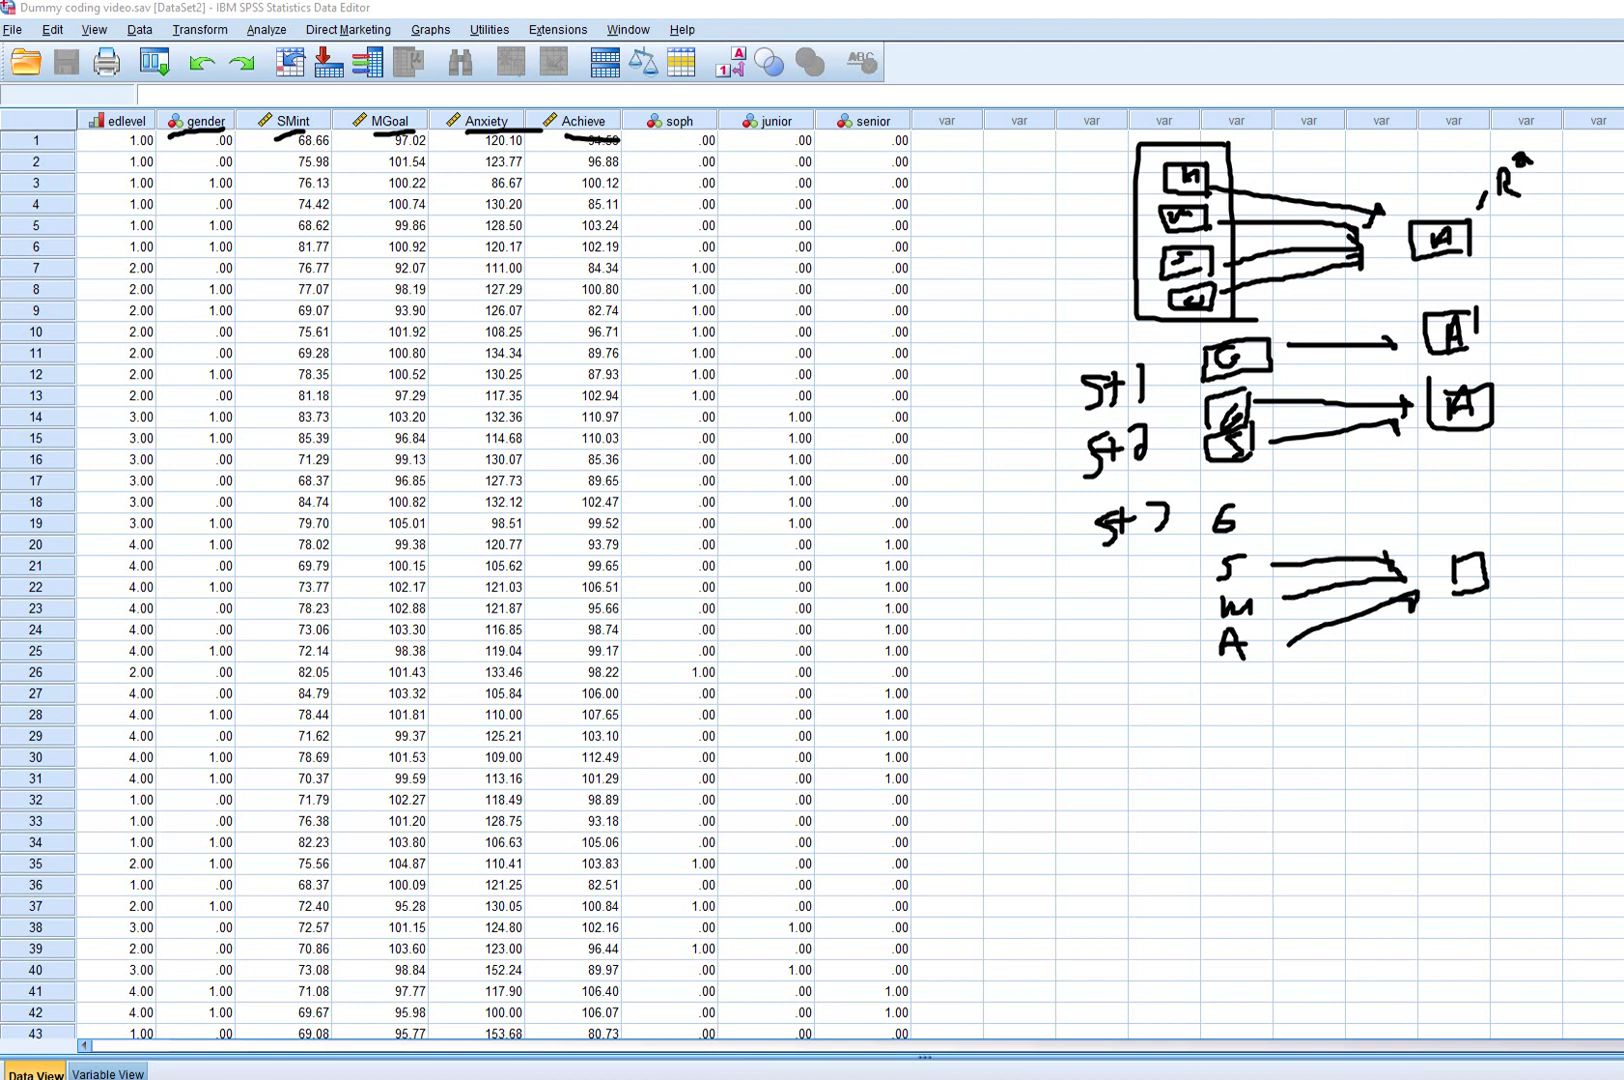
pyautogui.moveTo(1248, 507); pyautogui.dragTo(1398, 518)
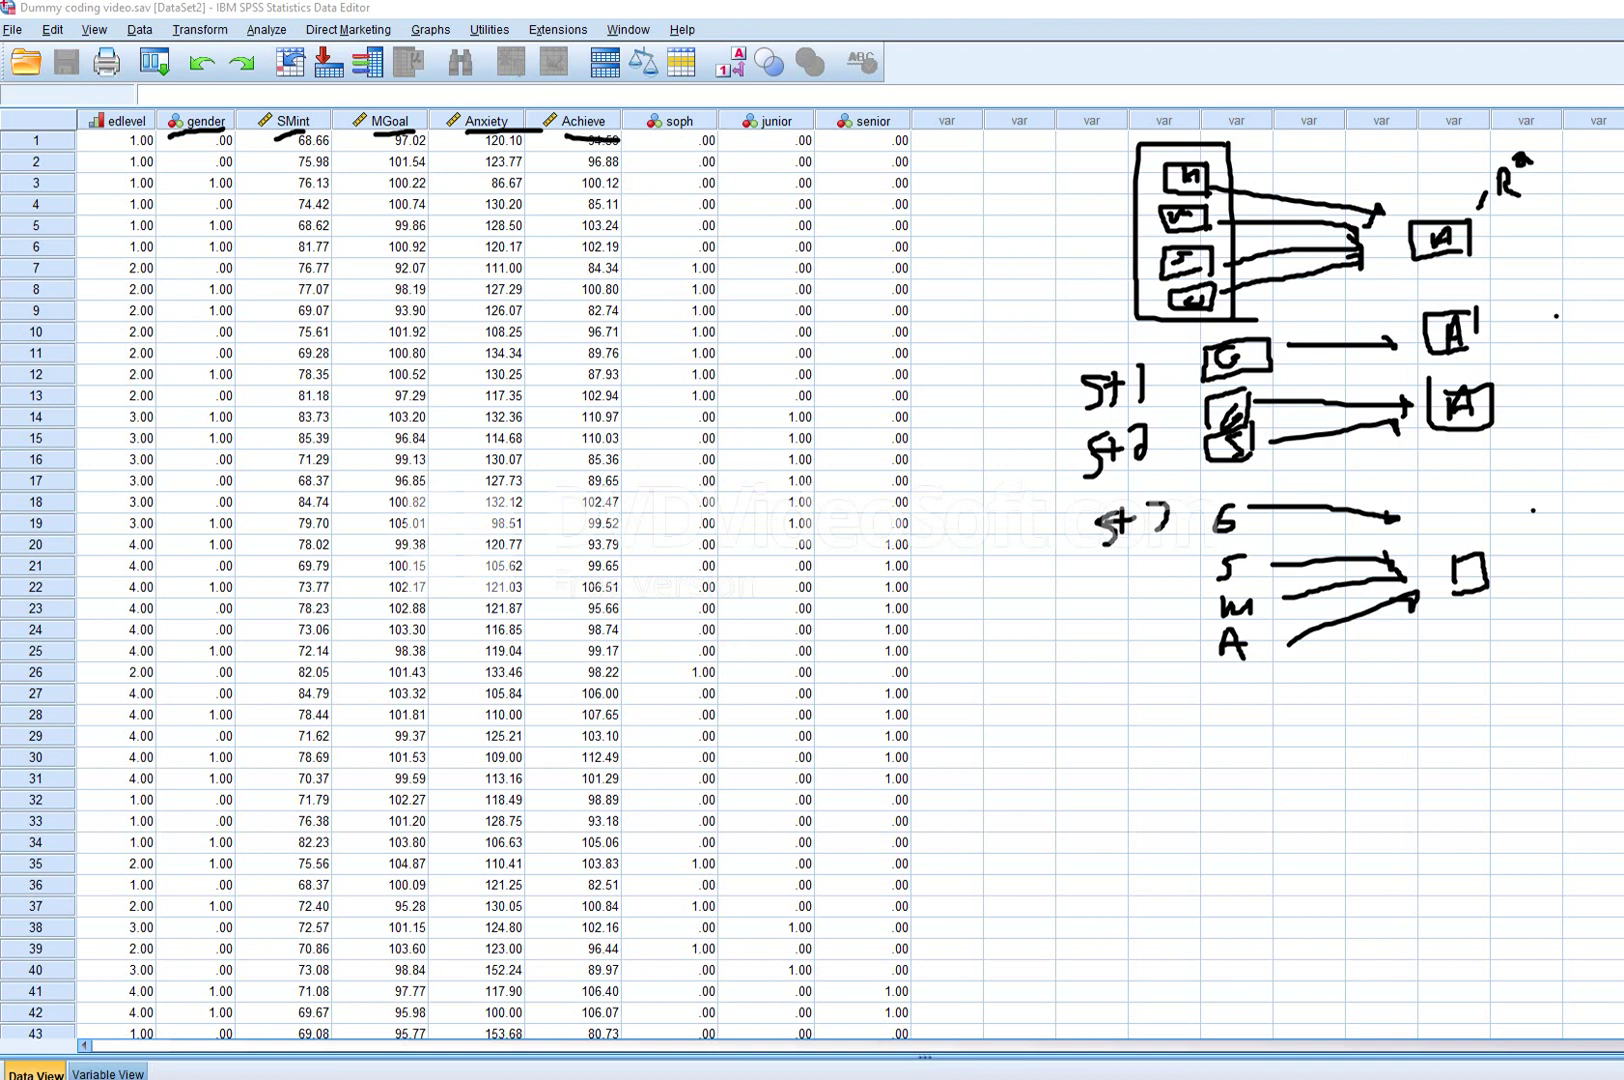
pyautogui.moveTo(1463, 583)
pyautogui.mouseDown()
pyautogui.moveTo(1465, 564)
pyautogui.moveTo(1475, 582)
pyautogui.mouseUp()
# Step: Handwrite the method notes starting with "Forward" below the diagrams, and clear all the annotations
pyautogui.moveTo(1243, 756)
pyautogui.mouseDown()
pyautogui.moveTo(1222, 757)
pyautogui.moveTo(1218, 802)
pyautogui.moveTo(1230, 780)
pyautogui.moveTo(1276, 783)
pyautogui.moveTo(1292, 762)
pyautogui.moveTo(1251, 791)
pyautogui.moveTo(1312, 781)
pyautogui.moveTo(1362, 738)
pyautogui.mouseUp()
pyautogui.moveTo(1270, 808)
pyautogui.mouseDown()
pyautogui.moveTo(1272, 836)
pyautogui.moveTo(1246, 788)
pyautogui.moveTo(1316, 822)
pyautogui.moveTo(1273, 833)
pyautogui.moveTo(1344, 812)
pyautogui.moveTo(1346, 828)
pyautogui.moveTo(1381, 788)
pyautogui.mouseUp()
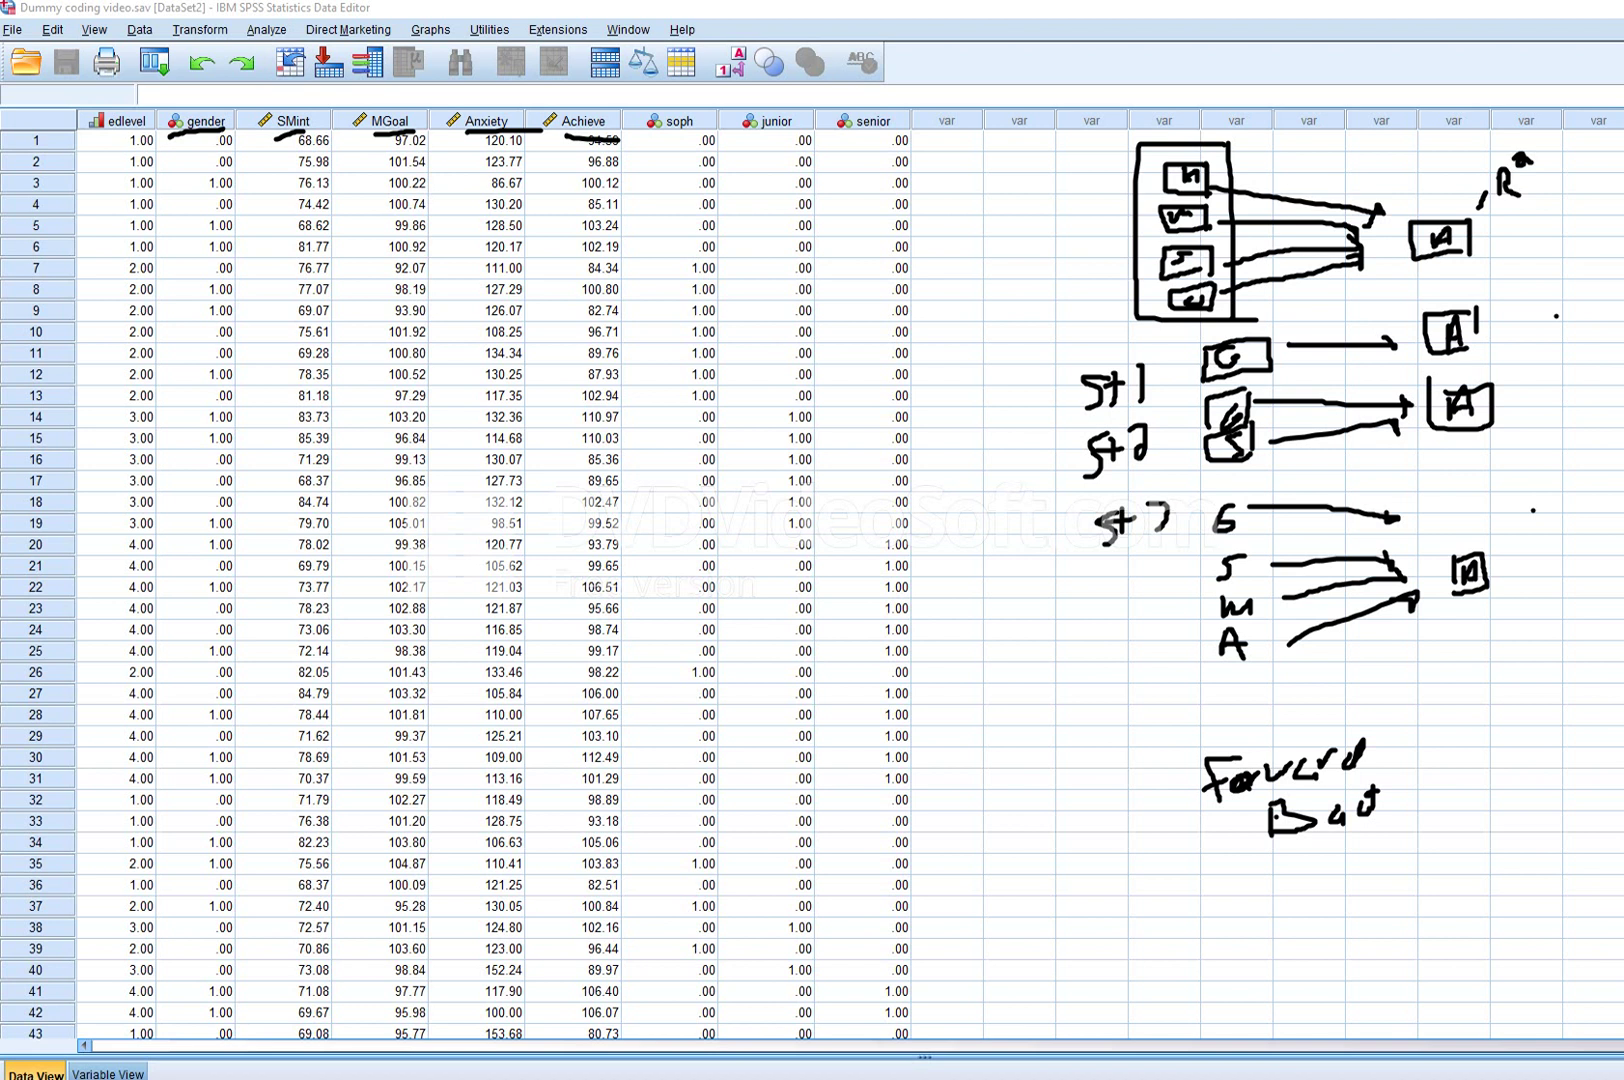
pyautogui.moveTo(1310, 866)
pyautogui.mouseDown()
pyautogui.moveTo(1336, 844)
pyautogui.moveTo(1320, 875)
pyautogui.mouseUp()
pyautogui.moveTo(1336, 846)
pyautogui.mouseDown()
pyautogui.moveTo(1334, 868)
pyautogui.moveTo(1347, 856)
pyautogui.mouseUp()
pyautogui.press('Escape')
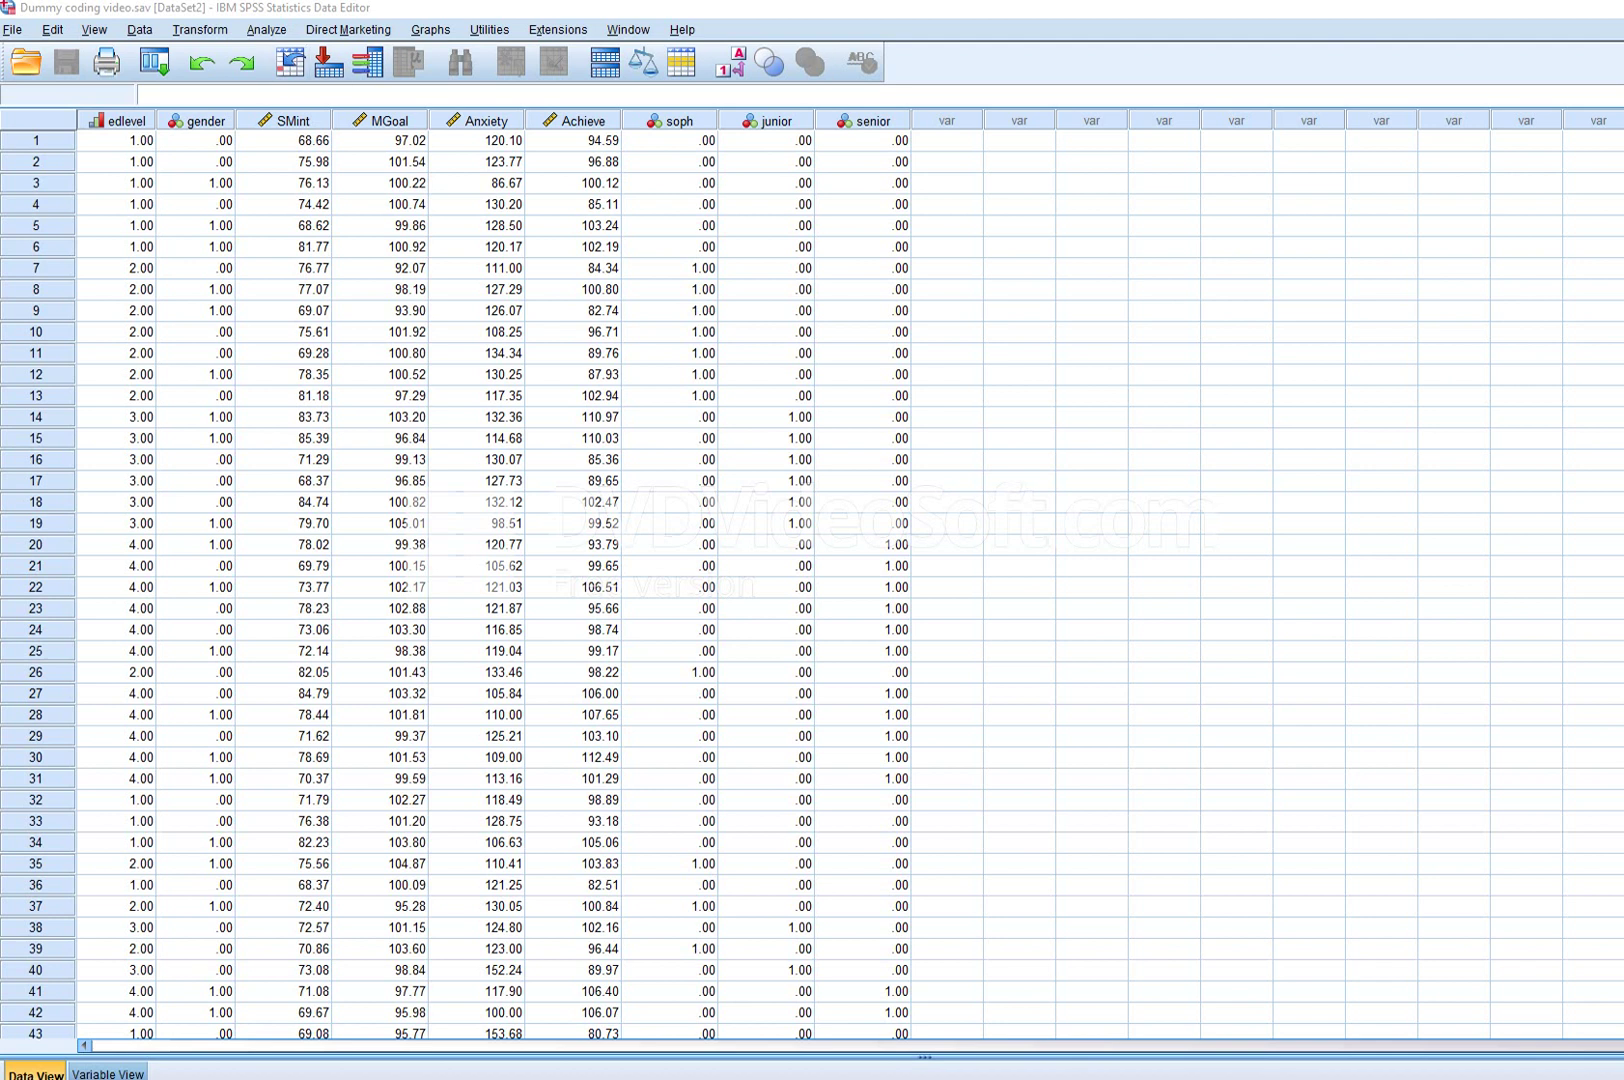
# Step: Start a Linear Regression with gender, SMint, MGoal and Anxiety as the independent variables in Block 1
pyautogui.click(266, 29)
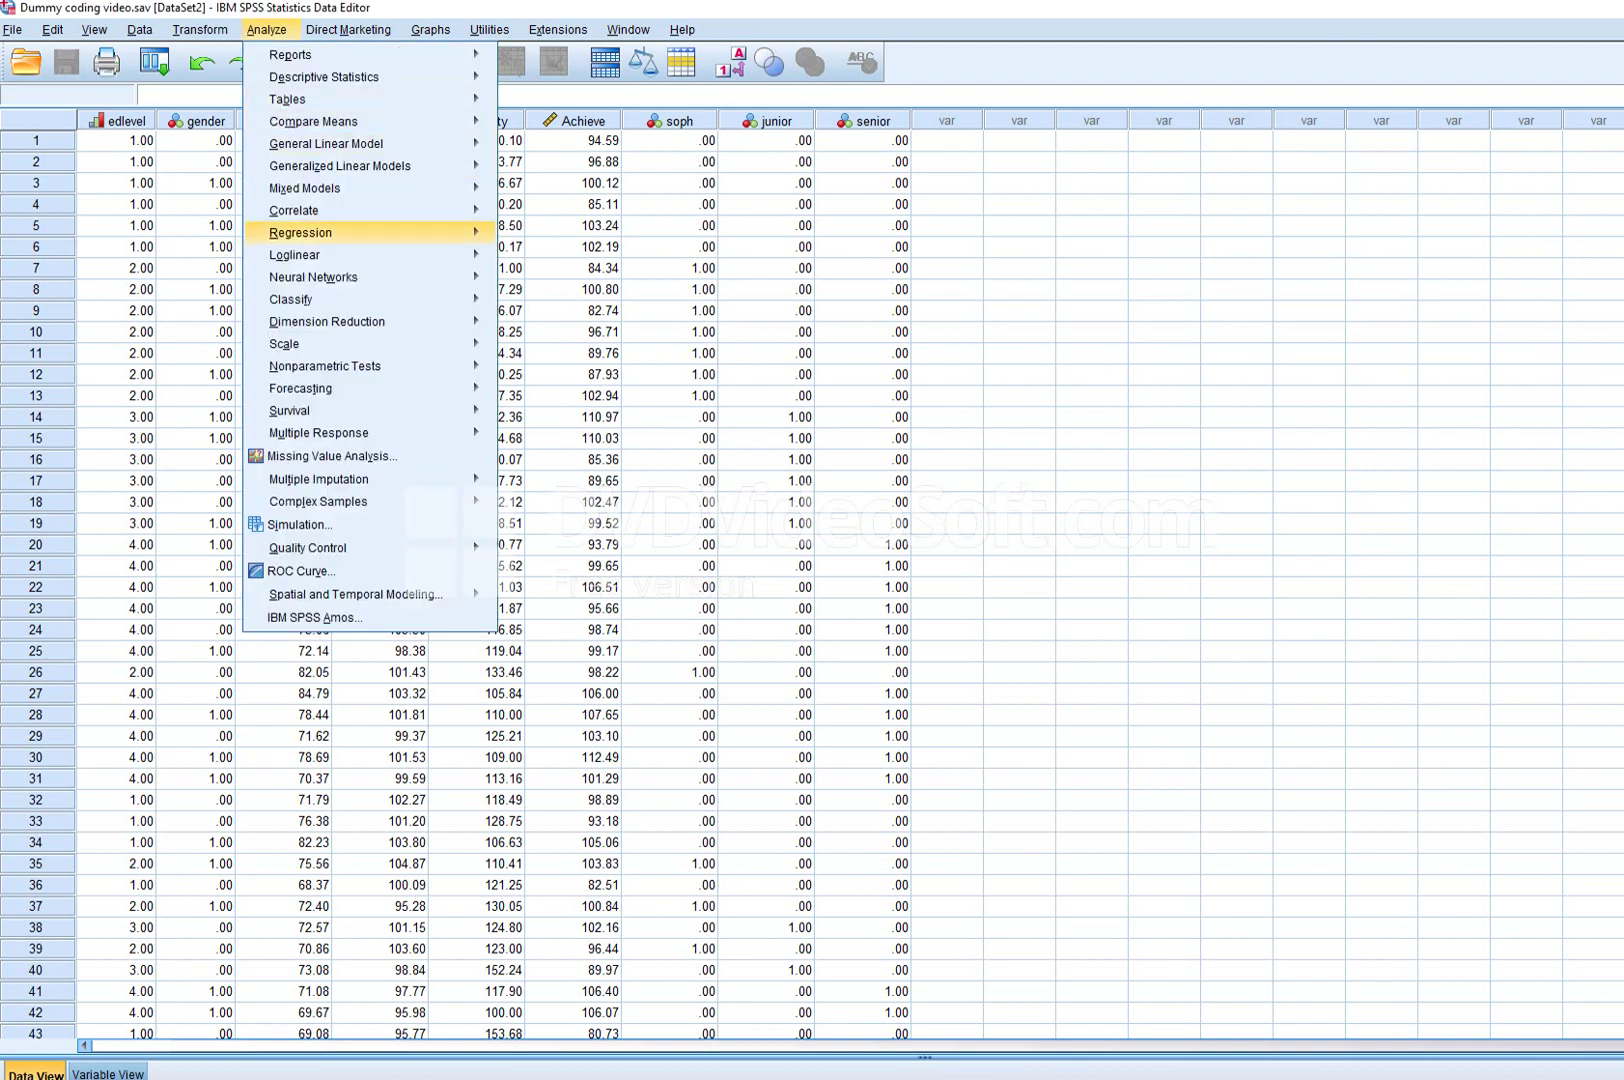
pyautogui.moveTo(300, 232)
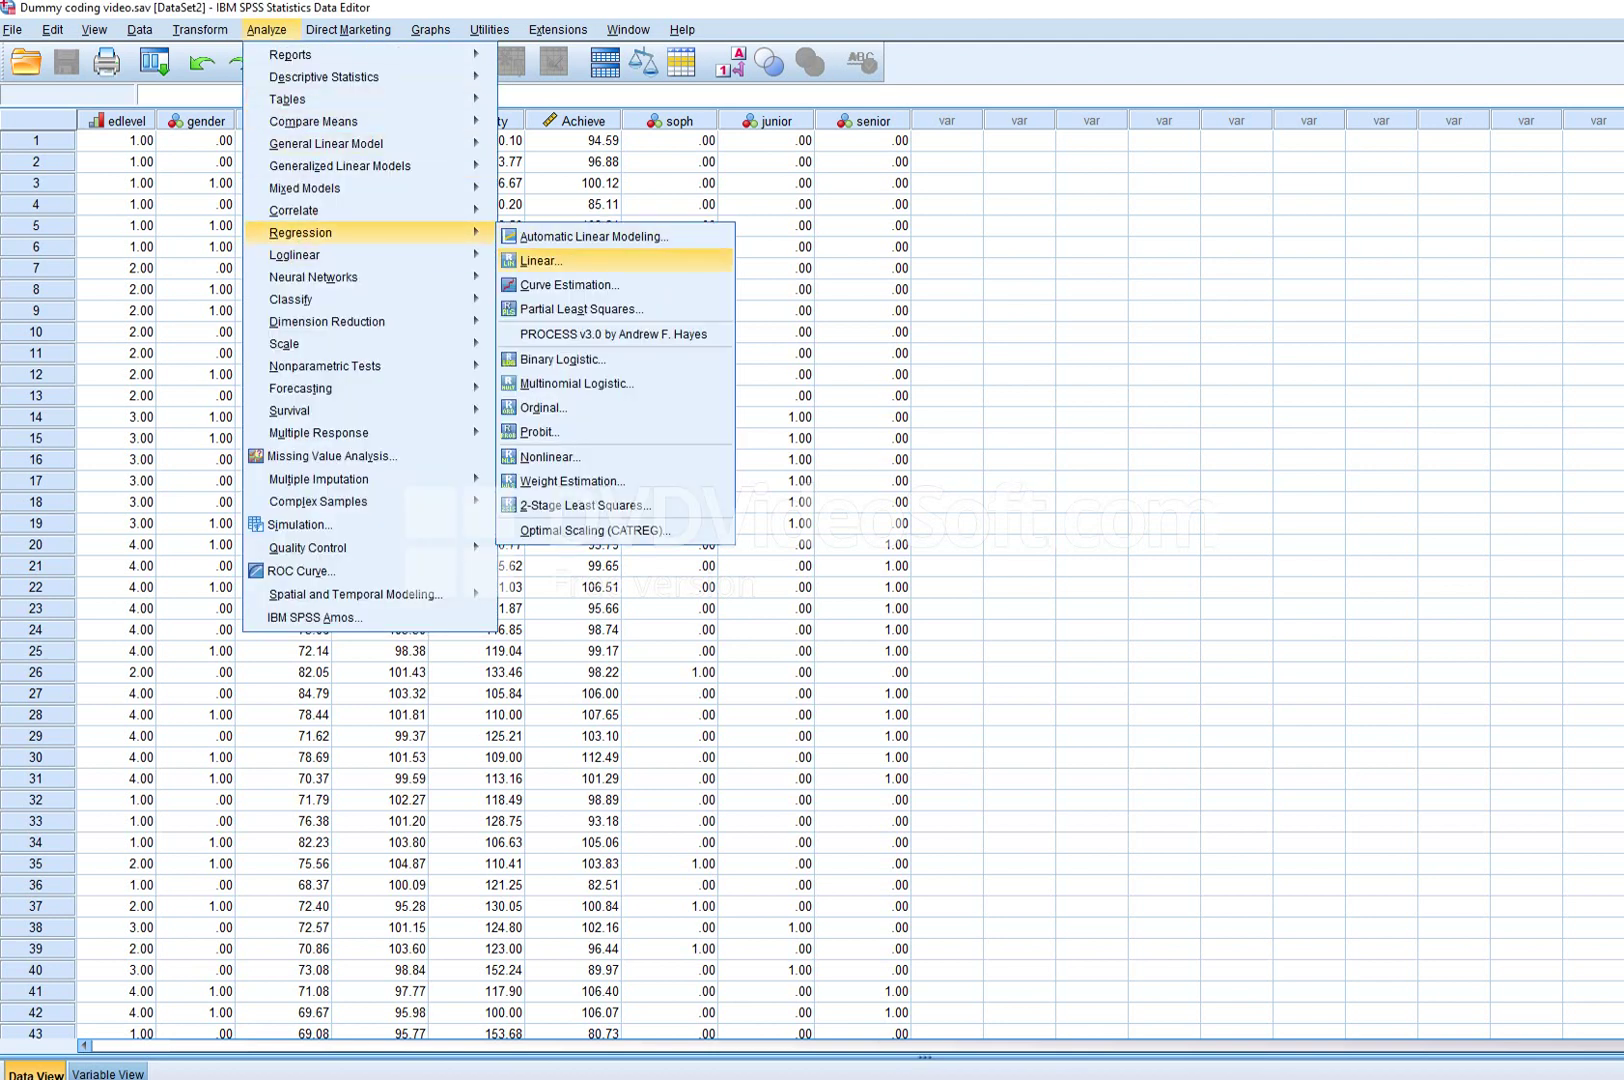
pyautogui.press('Return')
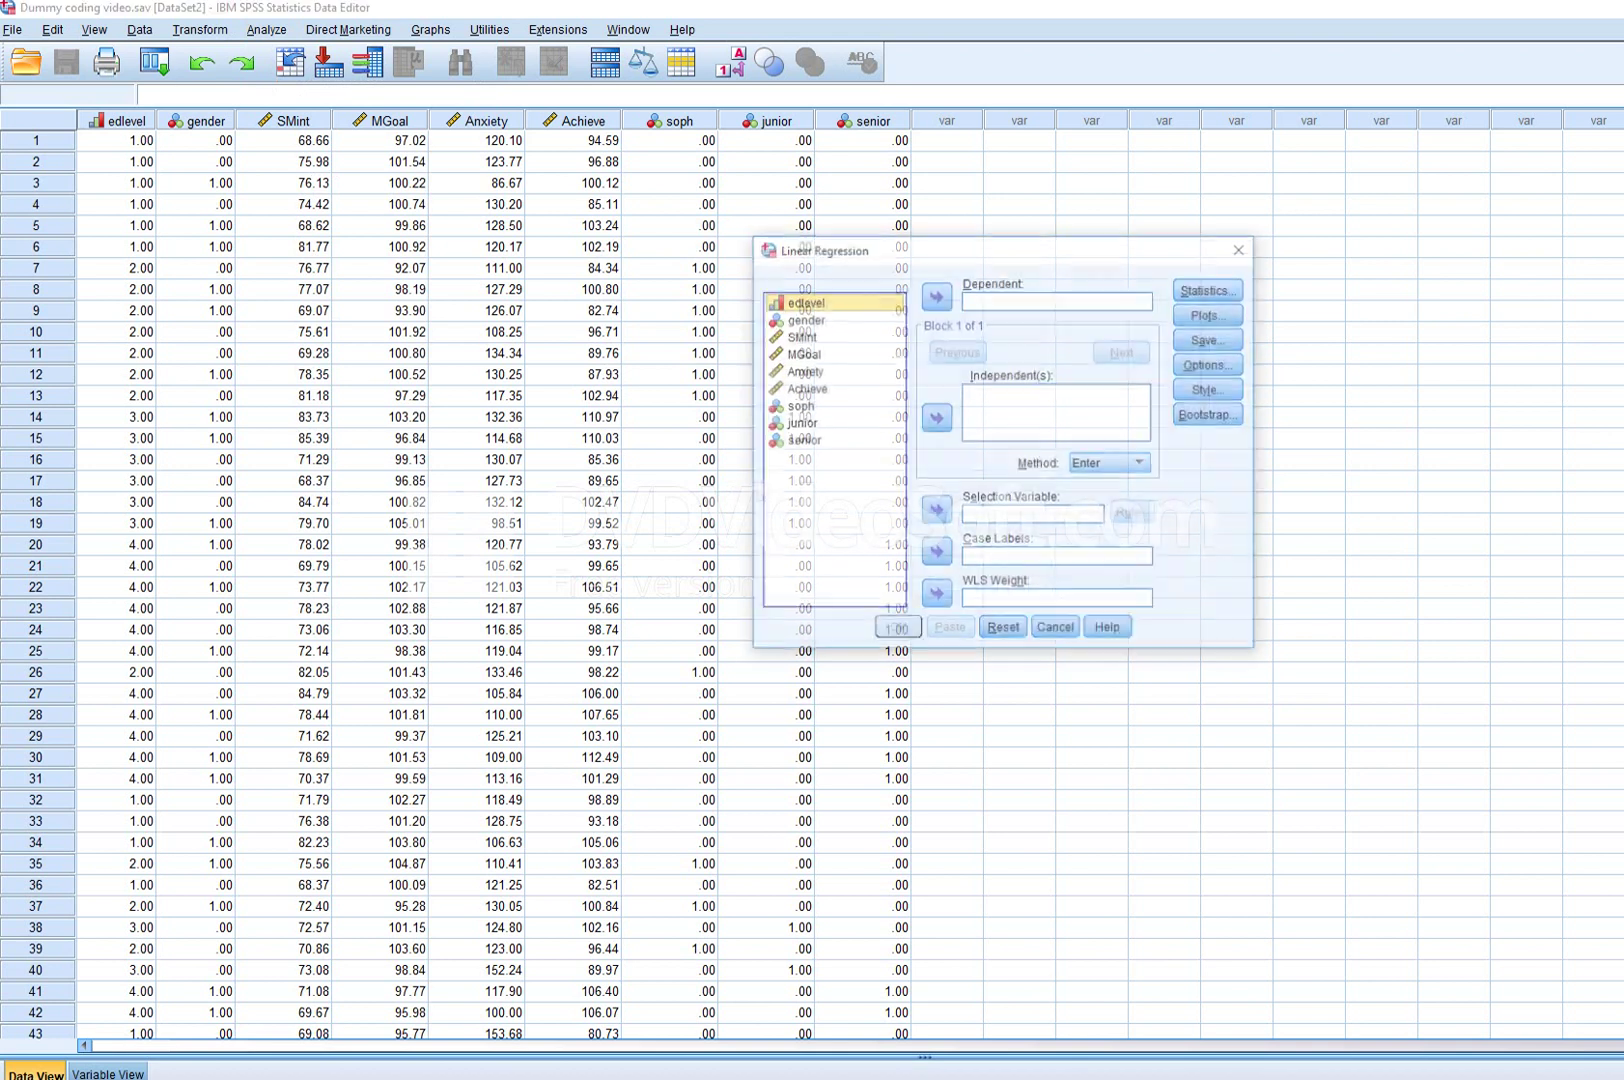
pyautogui.click(803, 318)
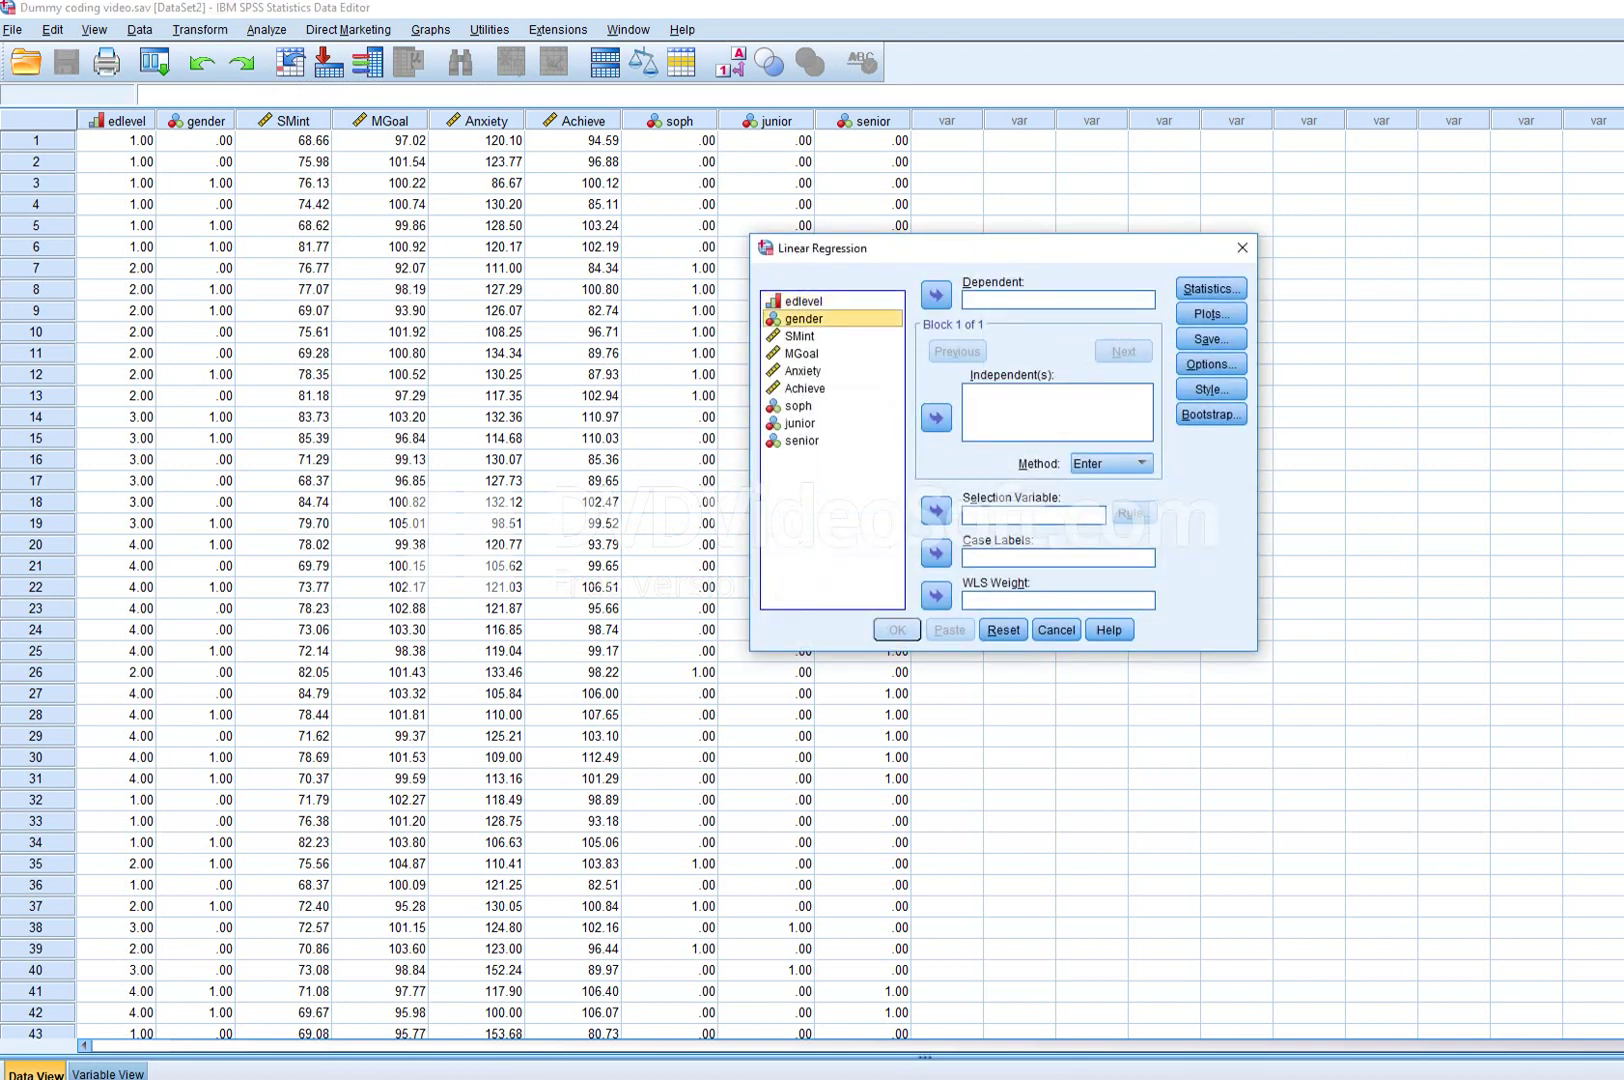
pyautogui.click(935, 417)
pyautogui.click(800, 336)
pyautogui.click(935, 417)
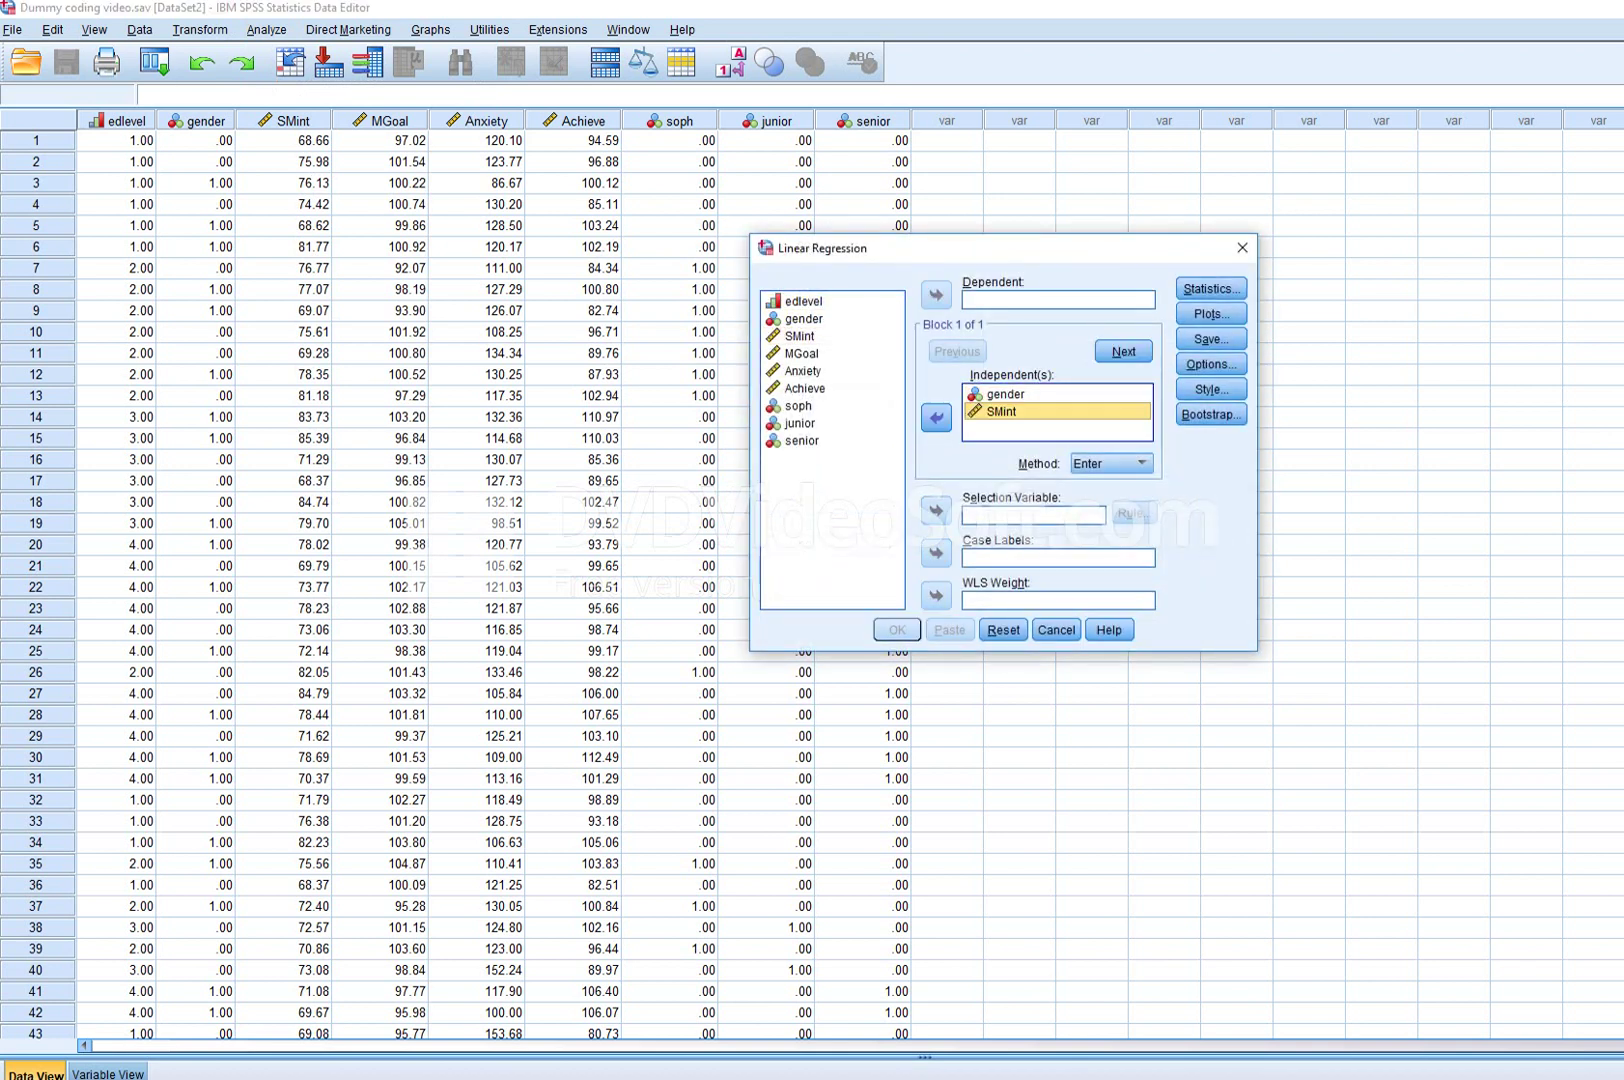
pyautogui.click(801, 353)
pyautogui.click(936, 418)
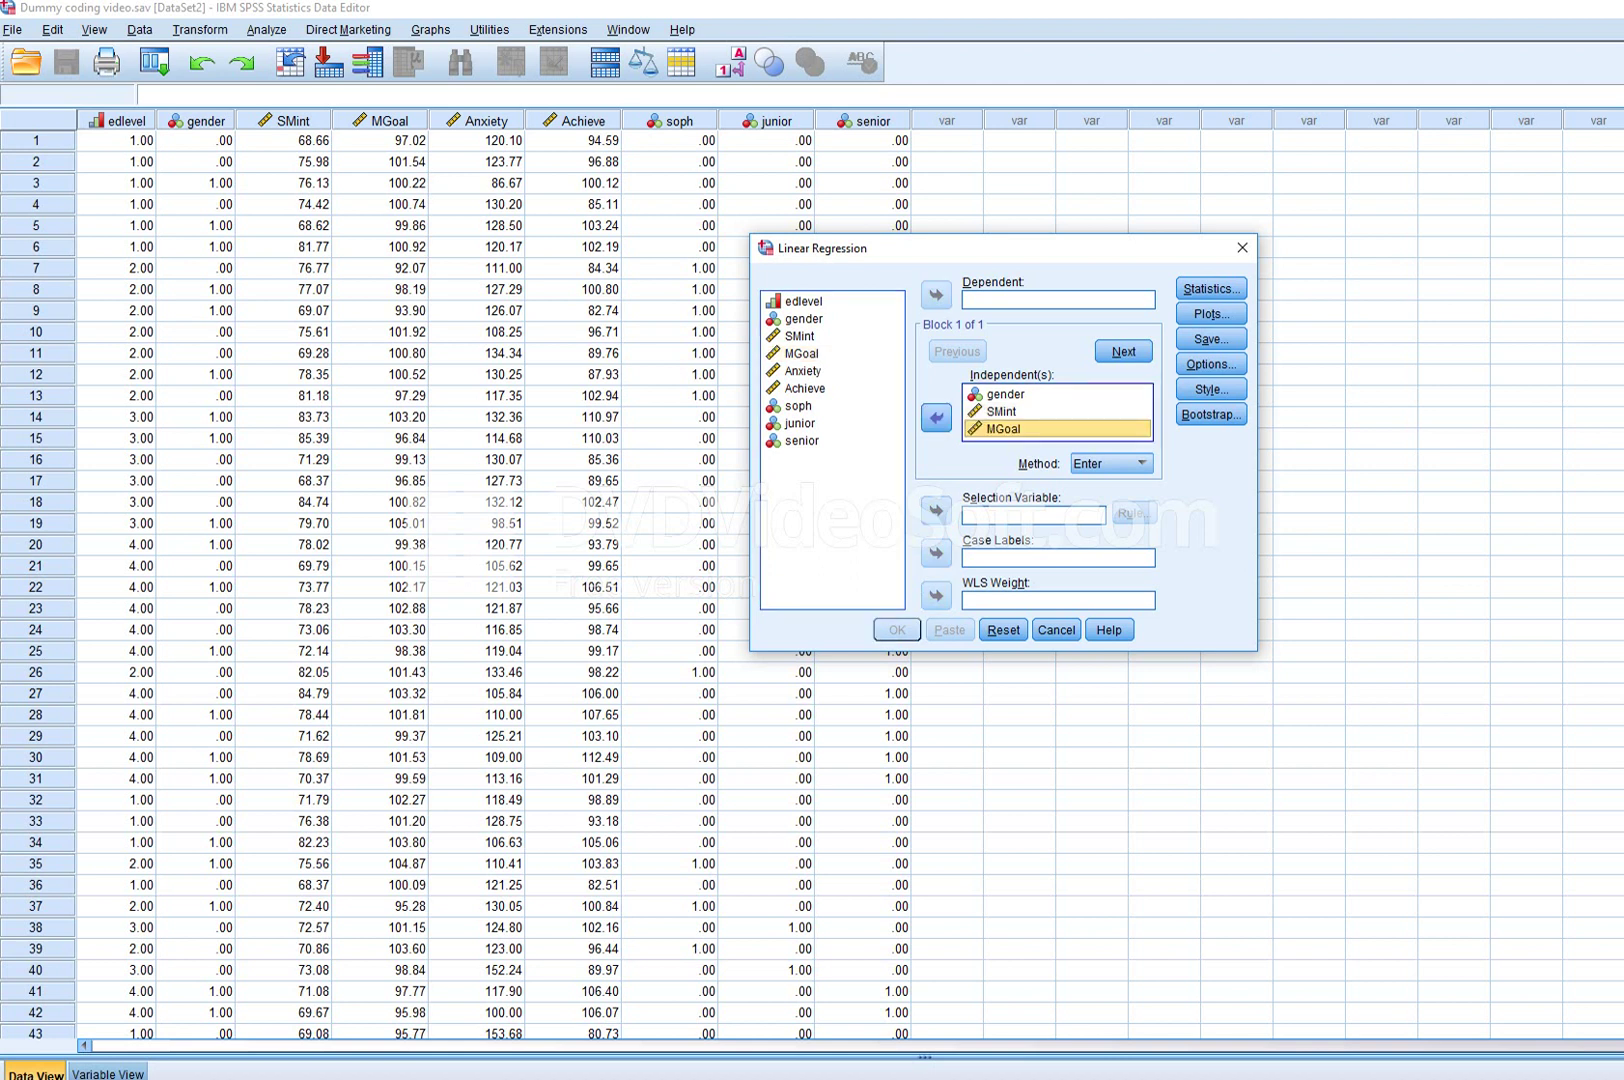
pyautogui.click(803, 371)
pyautogui.click(936, 418)
# Step: Set Achieve as the dependent variable and run the regression with the Enter method
pyautogui.click(805, 388)
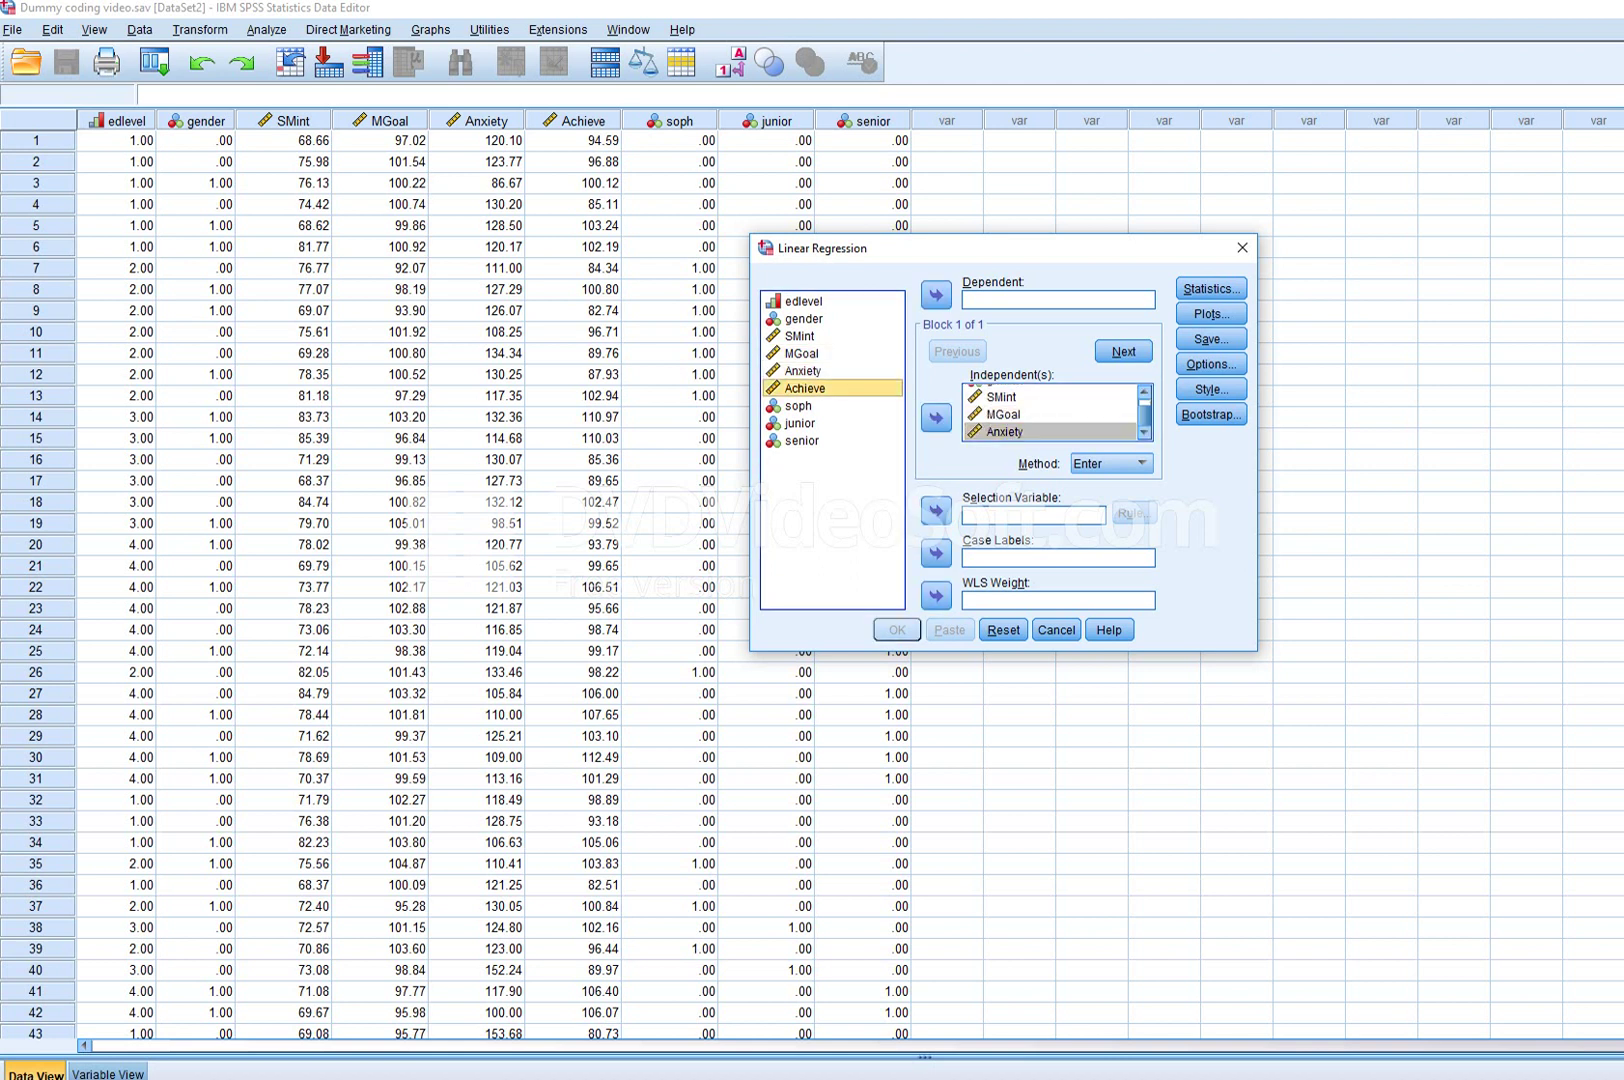
pyautogui.click(936, 295)
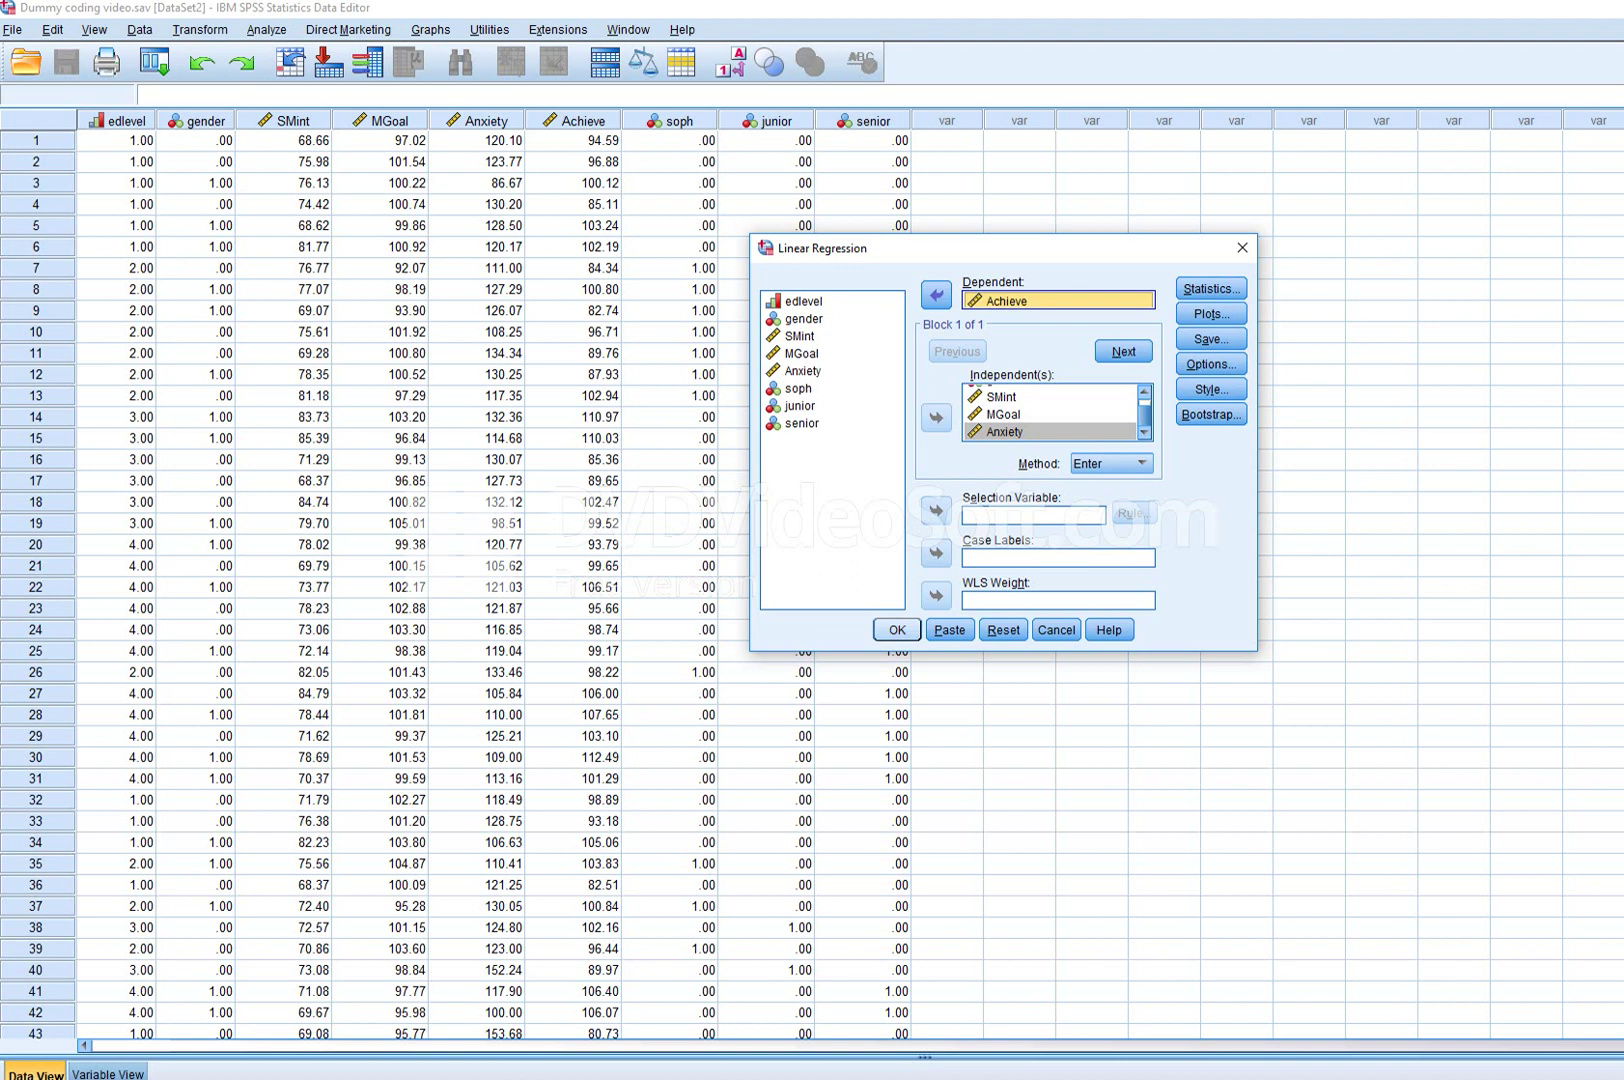
pyautogui.click(897, 630)
# Step: Examine R Square in the Model Summary and the F significance in the ANOVA table, marking both and clearing the marks
pyautogui.scroll(-2, 1015, 608)
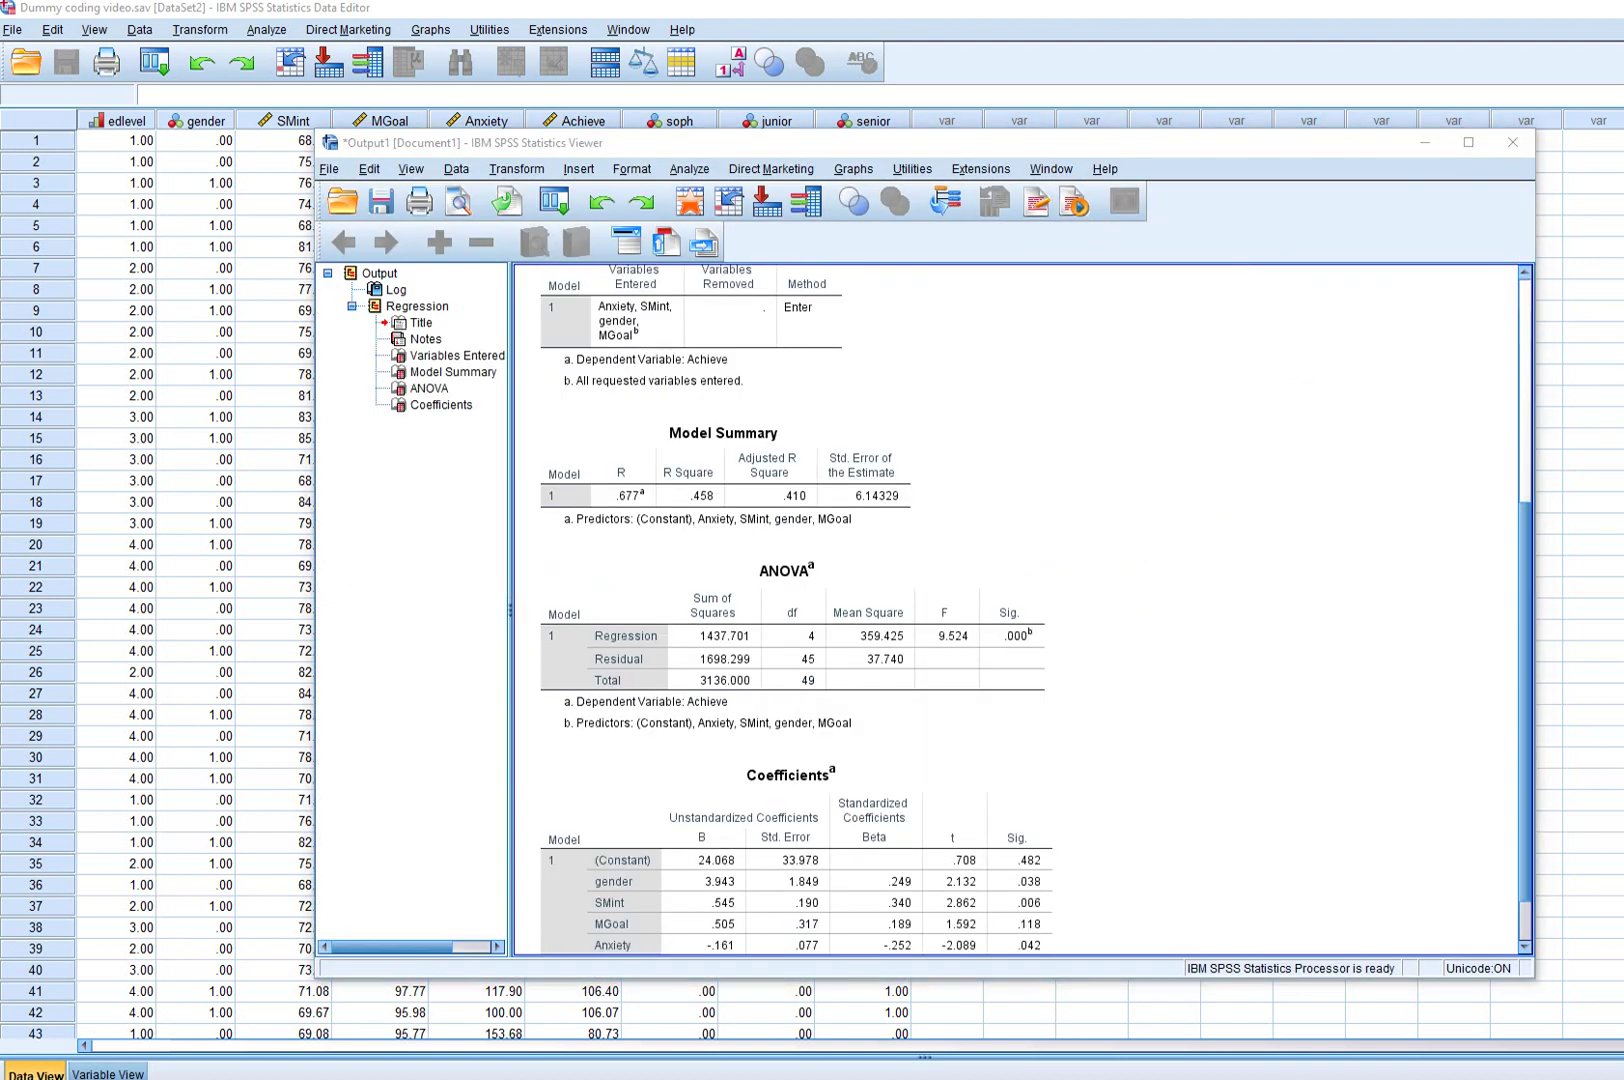
pyautogui.moveTo(676, 504)
pyautogui.mouseDown()
pyautogui.moveTo(706, 509)
pyautogui.moveTo(690, 469)
pyautogui.moveTo(682, 501)
pyautogui.mouseUp()
pyautogui.moveTo(947, 658); pyautogui.dragTo(1062, 657)
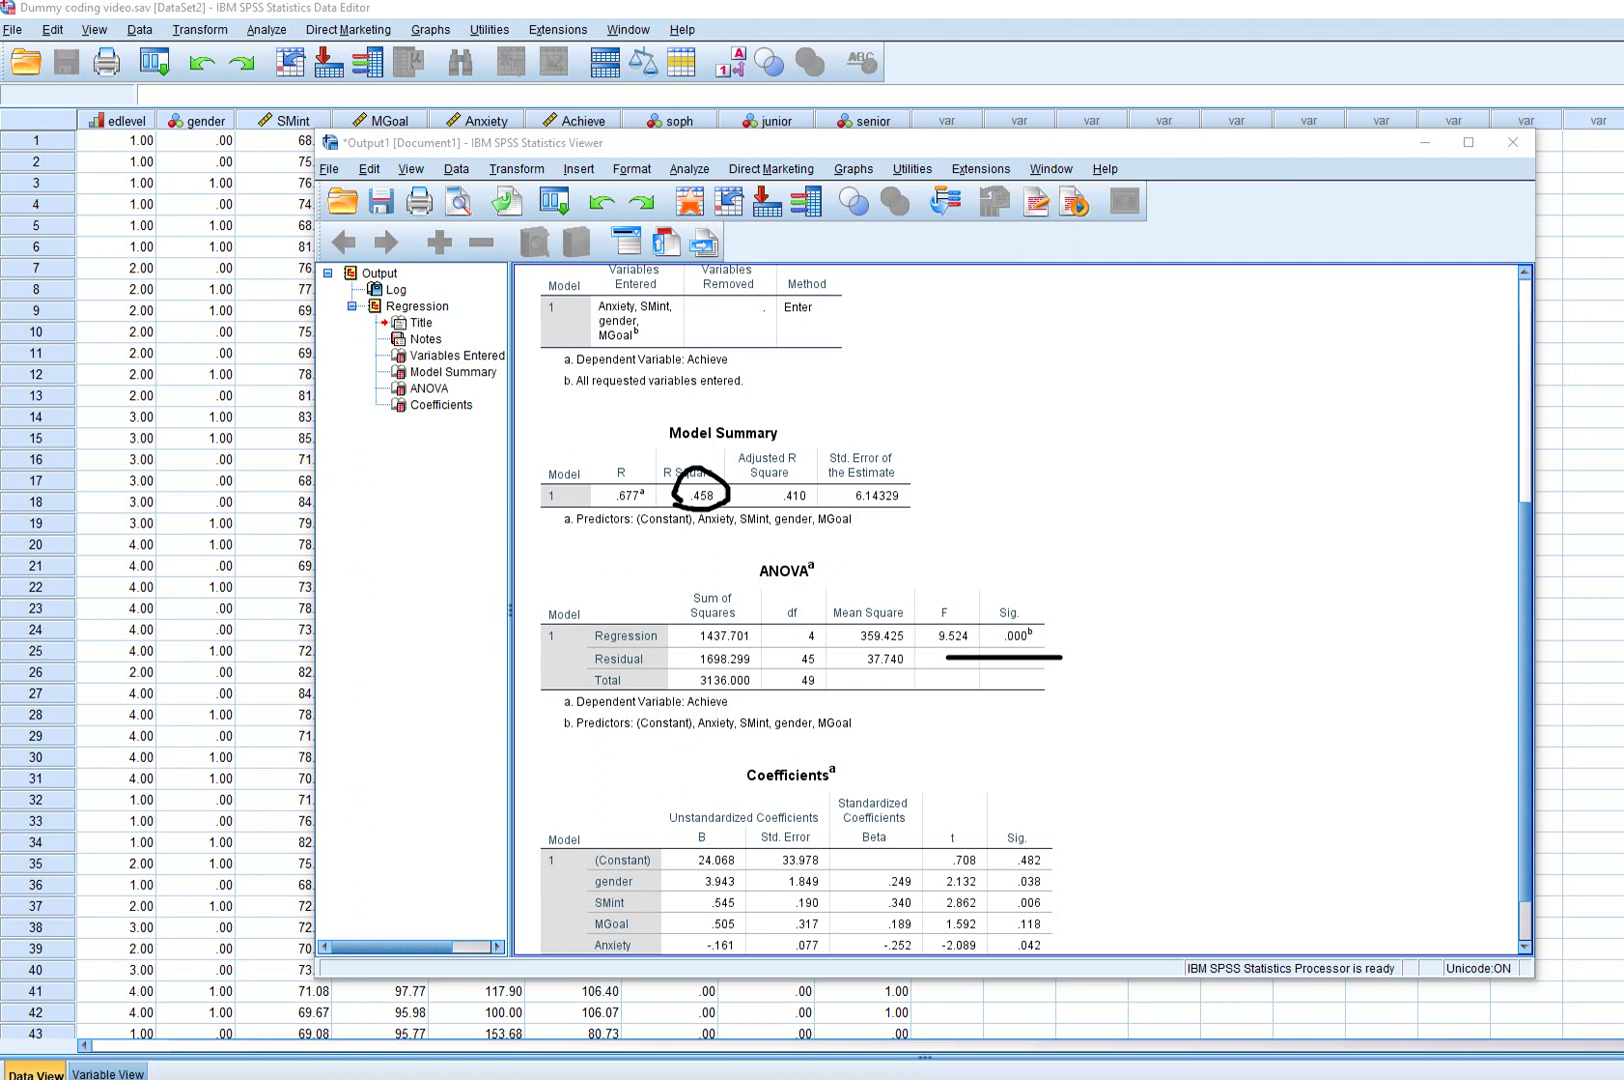
pyautogui.press('Escape')
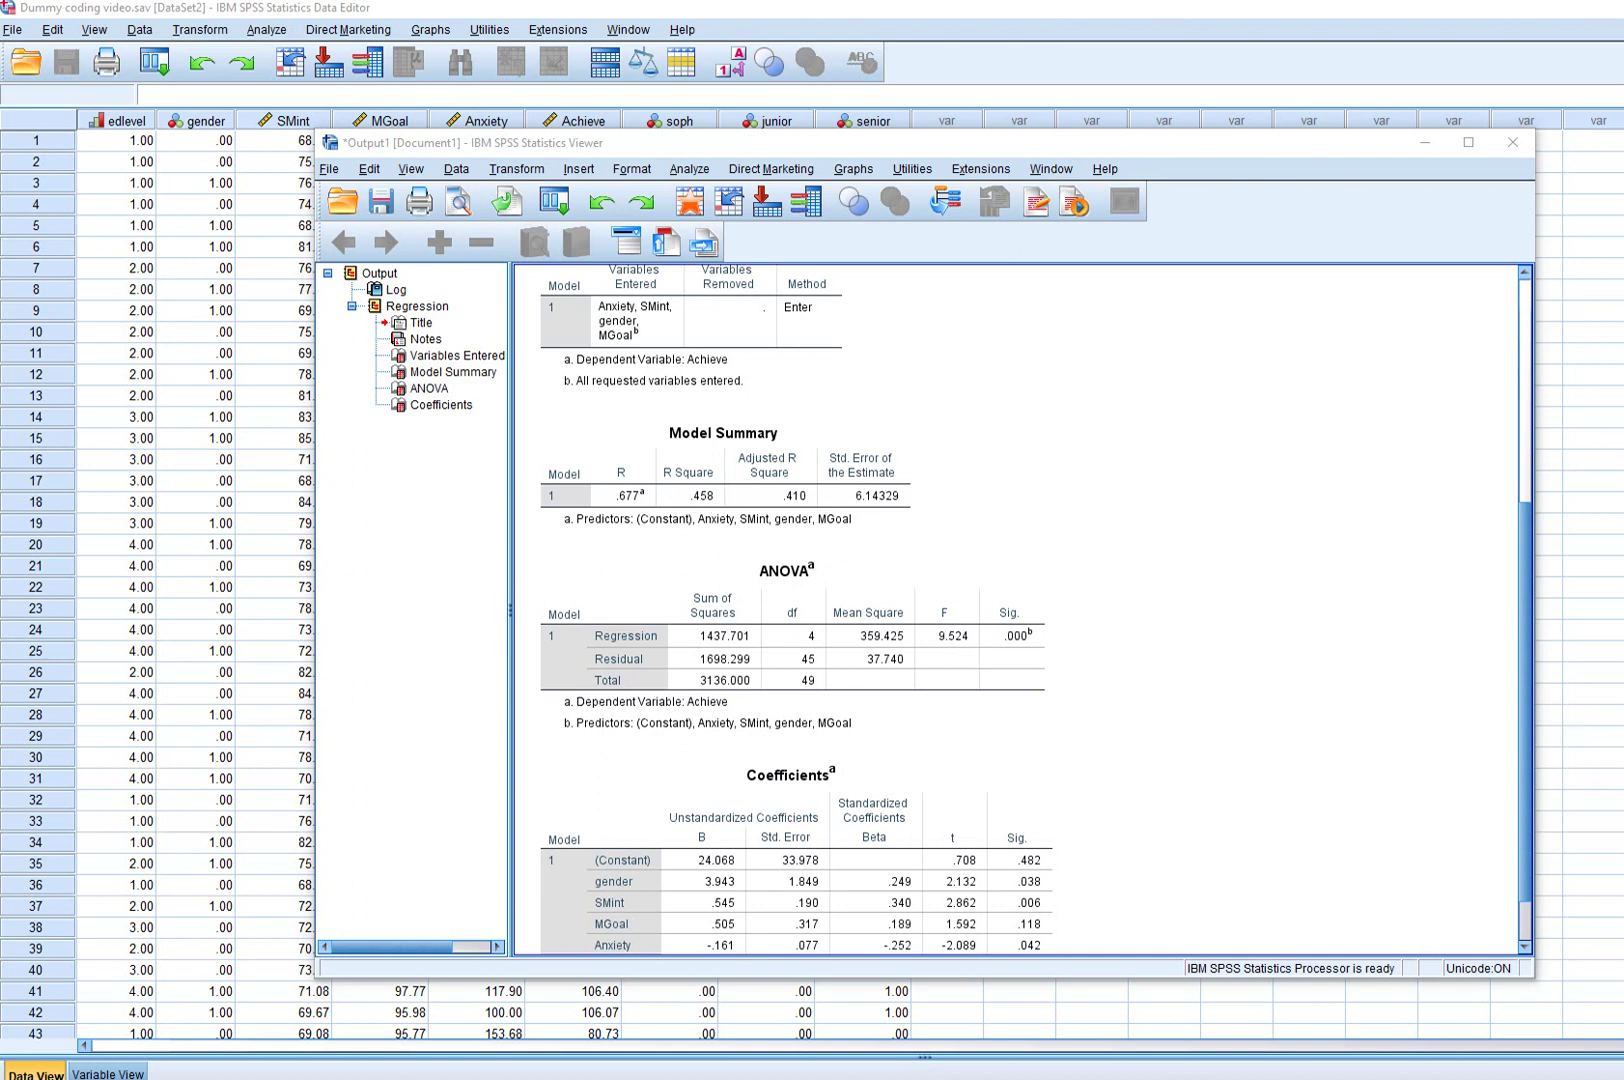
# Step: Examine gender's B coefficient and significance in the Coefficients table, underlining both and noting the codes 0 and 1
pyautogui.scroll(-2, 1020, 610)
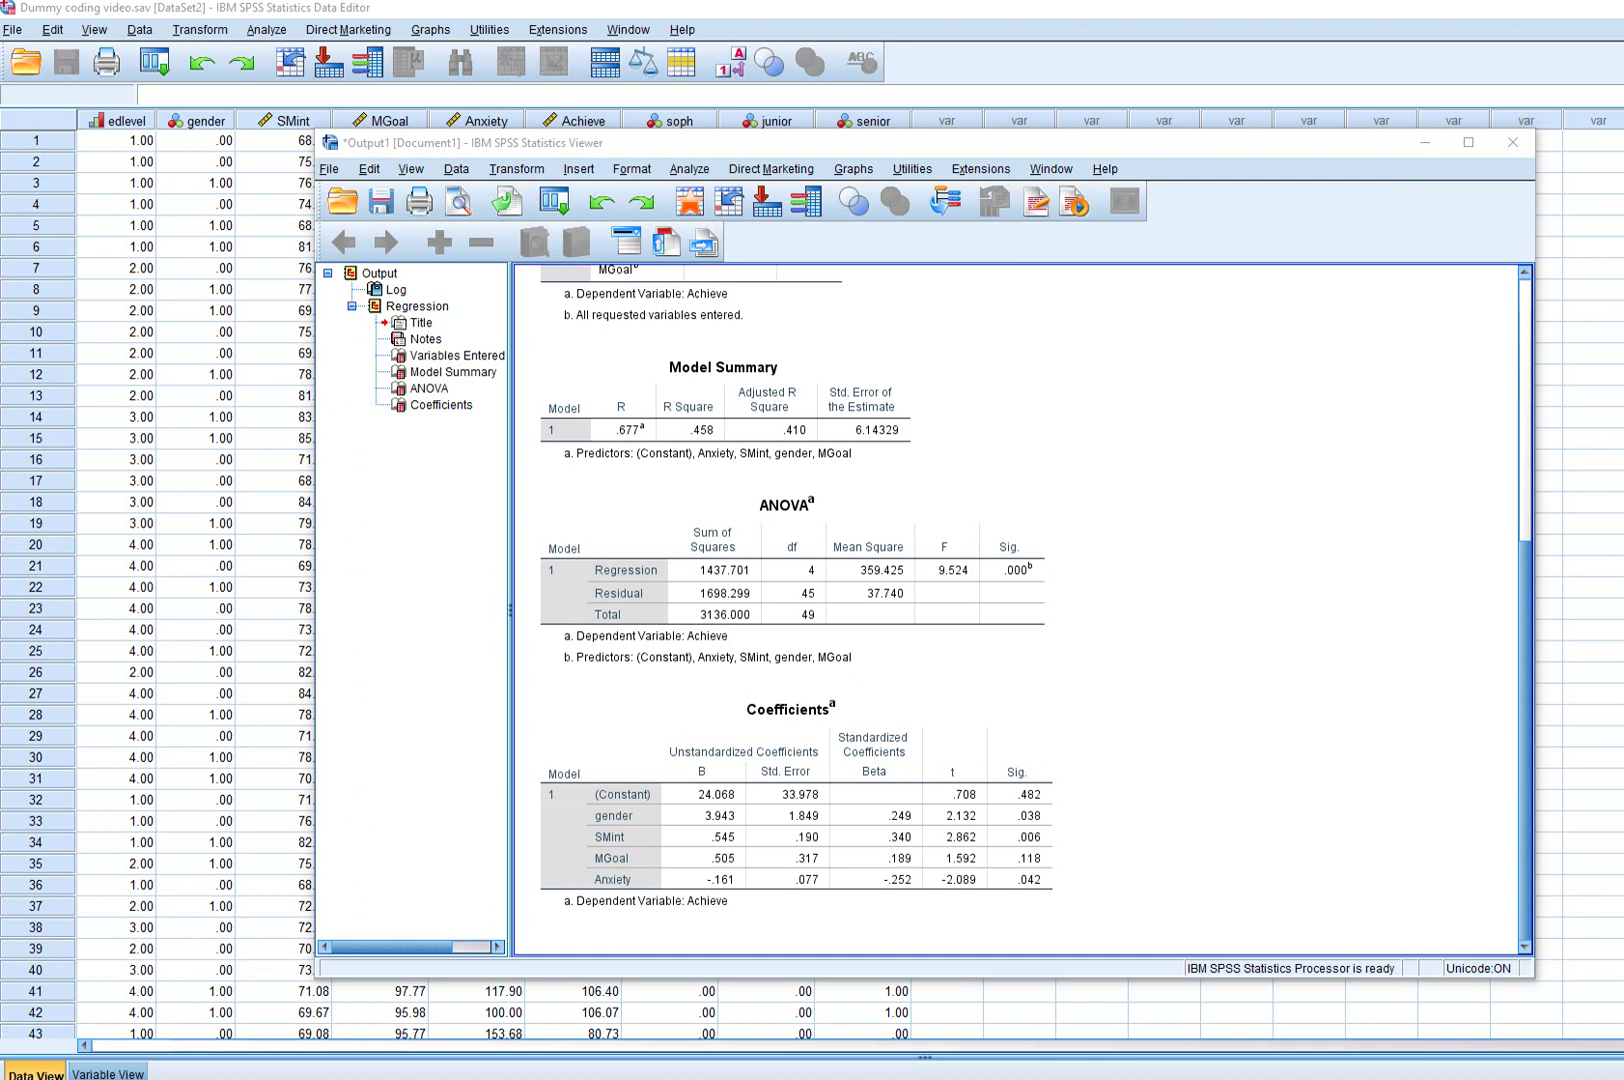
pyautogui.moveTo(700, 825); pyautogui.dragTo(747, 824)
pyautogui.moveTo(1021, 822); pyautogui.dragTo(1047, 821)
pyautogui.moveTo(1184, 610)
pyautogui.mouseDown()
pyautogui.moveTo(1168, 612)
pyautogui.moveTo(1195, 630)
pyautogui.moveTo(1184, 611)
pyautogui.mouseUp()
pyautogui.moveTo(1310, 600); pyautogui.dragTo(1310, 630)
# Step: Examine the B coefficients and significance values of SMint, MGoal and Anxiety, underlining each one
pyautogui.moveTo(702, 846); pyautogui.dragTo(762, 847)
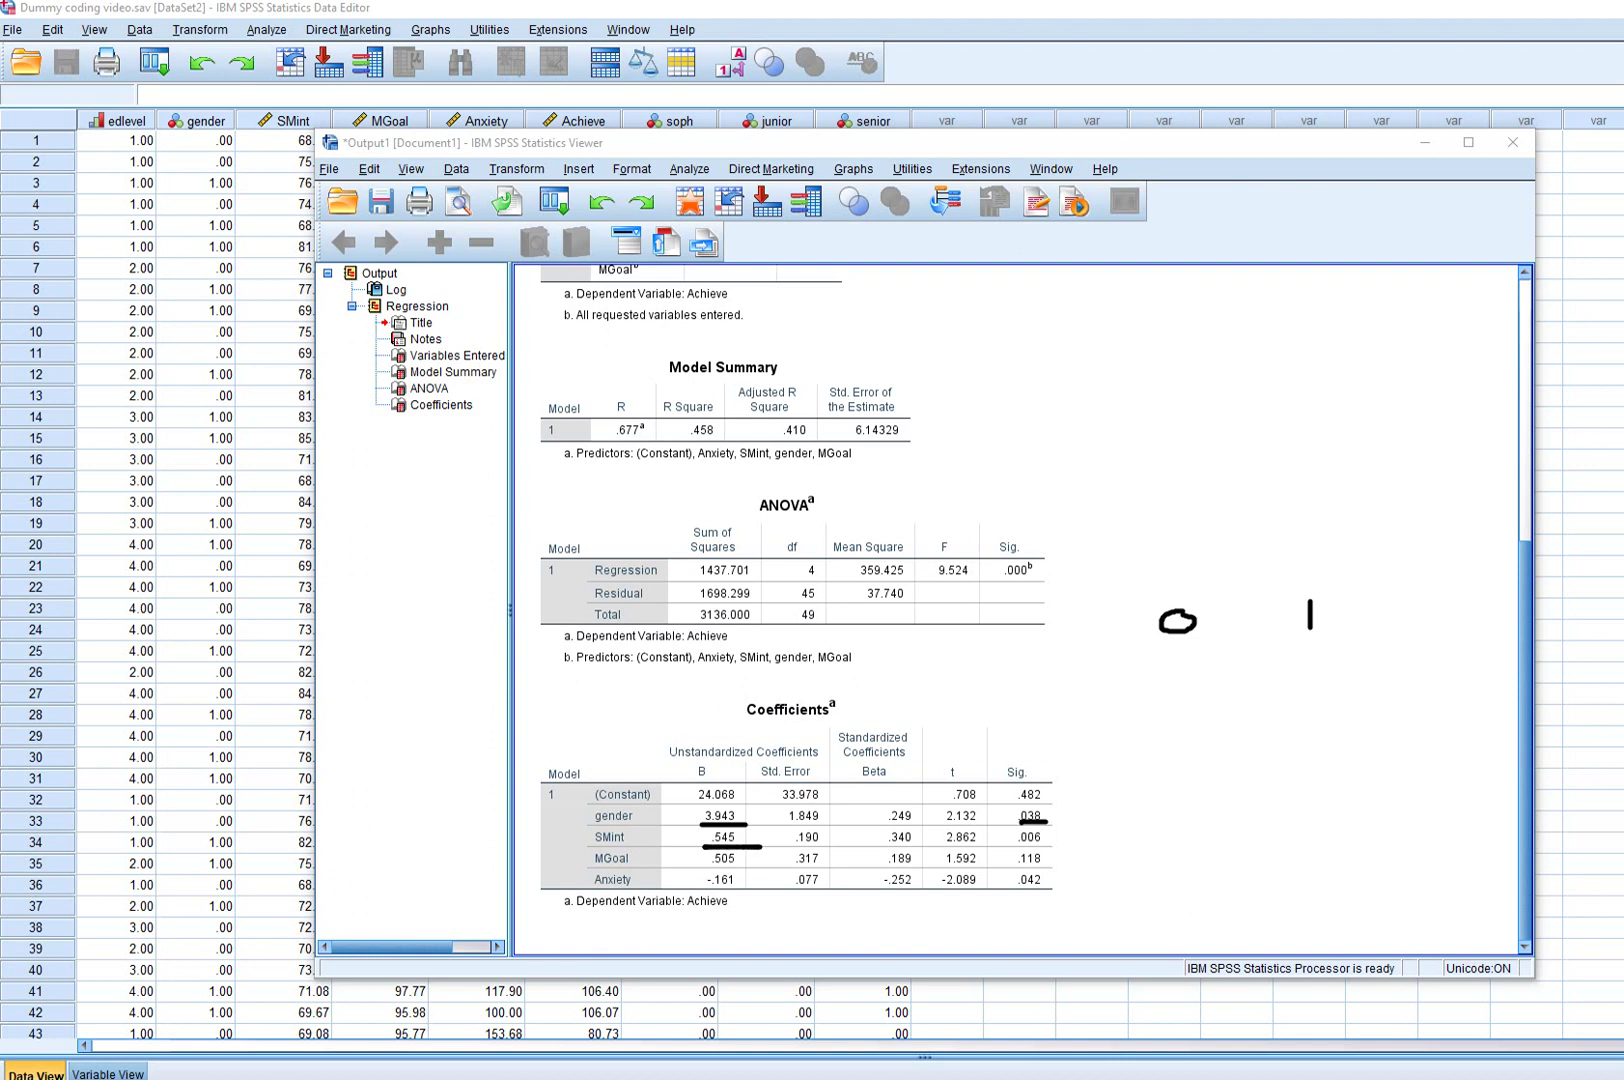
pyautogui.moveTo(1010, 845); pyautogui.dragTo(1052, 841)
pyautogui.moveTo(699, 867); pyautogui.dragTo(725, 864)
pyautogui.moveTo(1014, 871); pyautogui.dragTo(1055, 862)
pyautogui.moveTo(693, 891); pyautogui.dragTo(745, 889)
pyautogui.moveTo(1012, 888); pyautogui.dragTo(1070, 886)
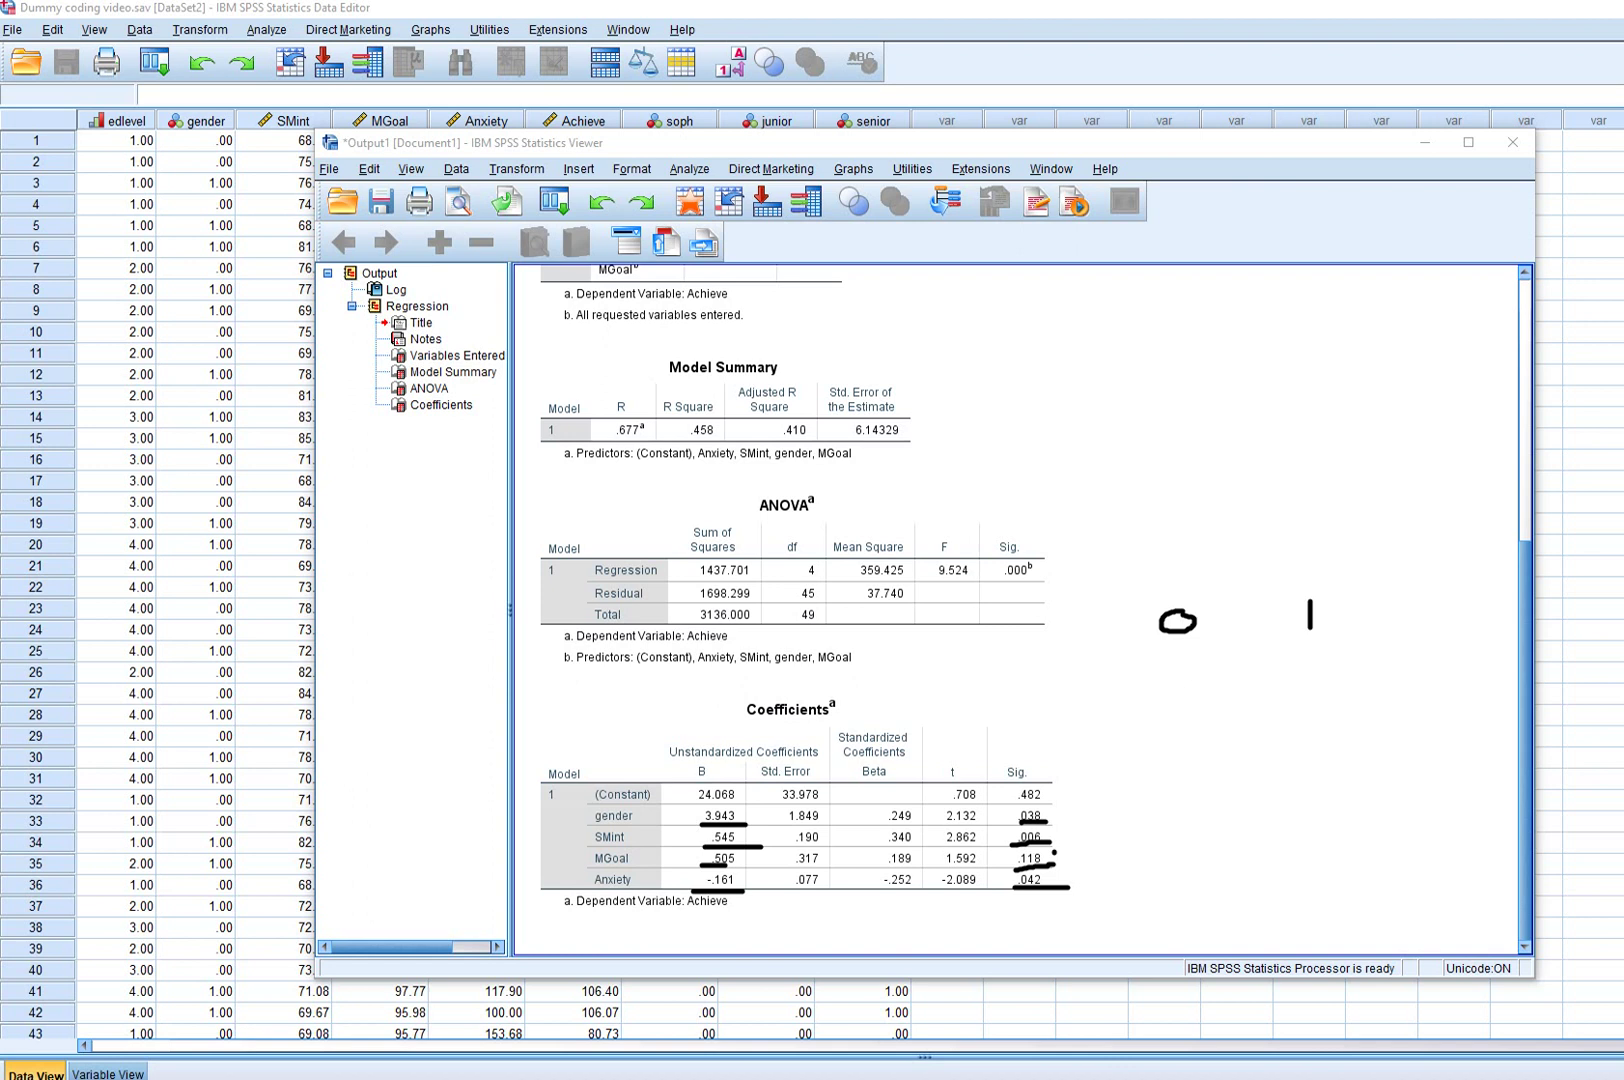
# Step: Clear the annotations and close the regression output without saving it
pyautogui.press('Escape')
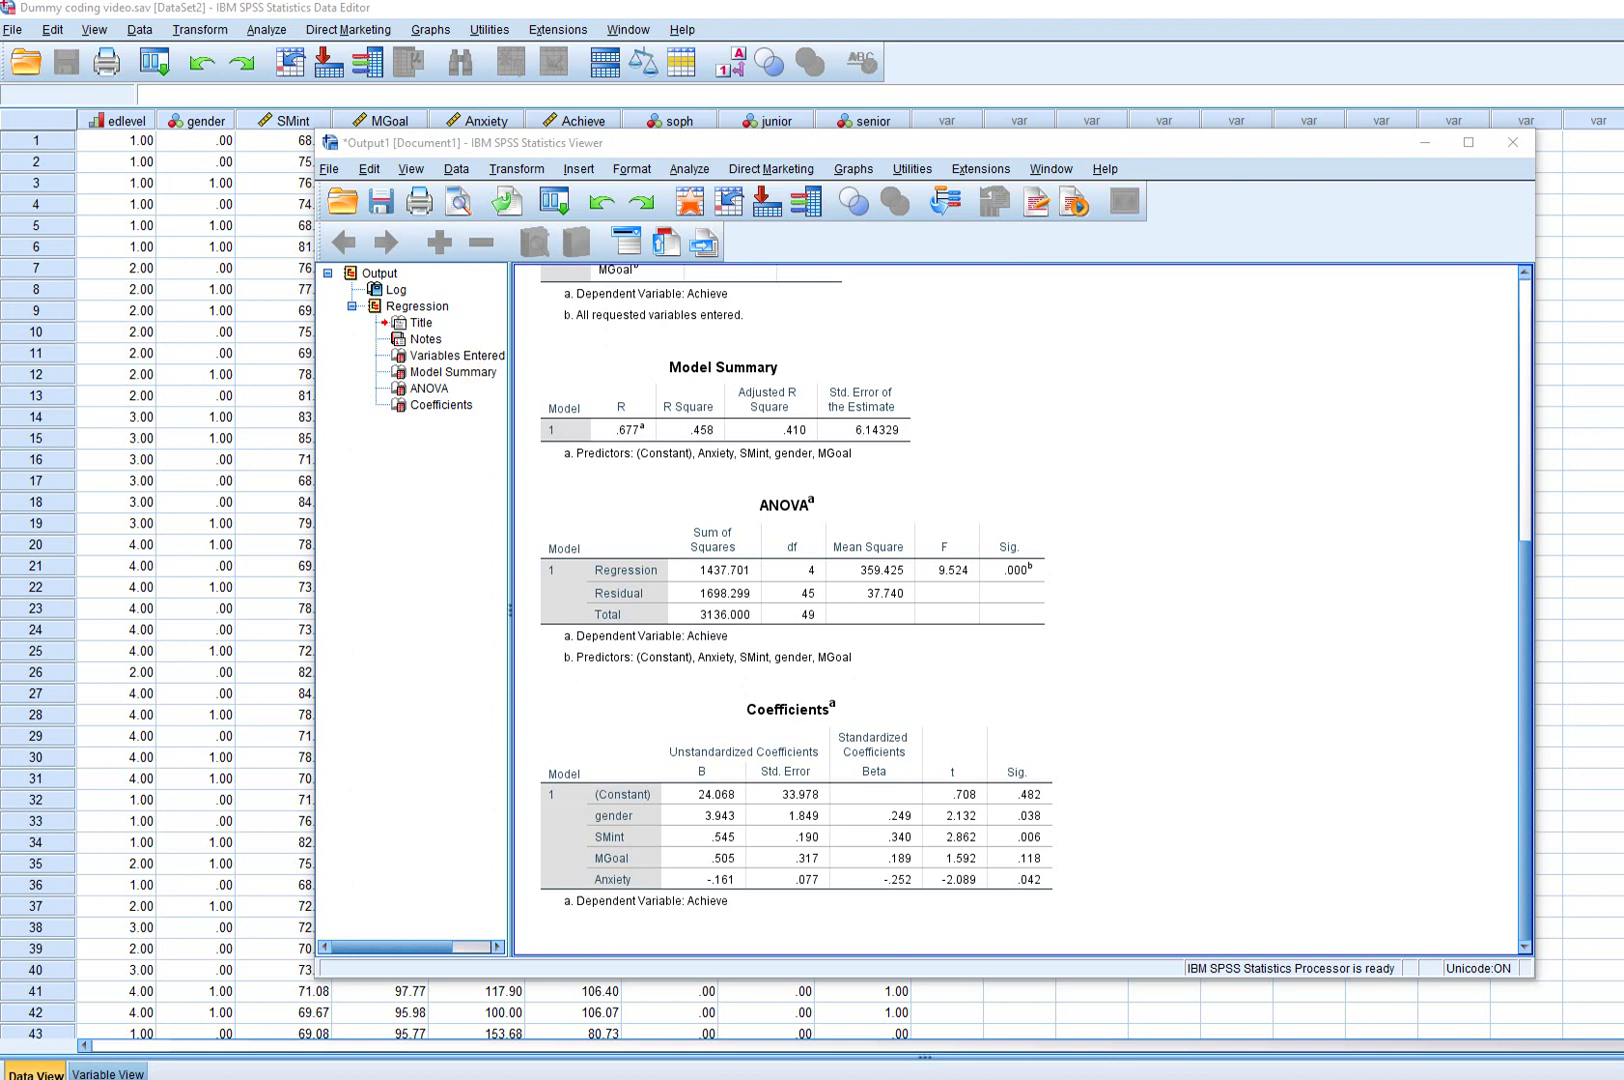
pyautogui.click(1513, 142)
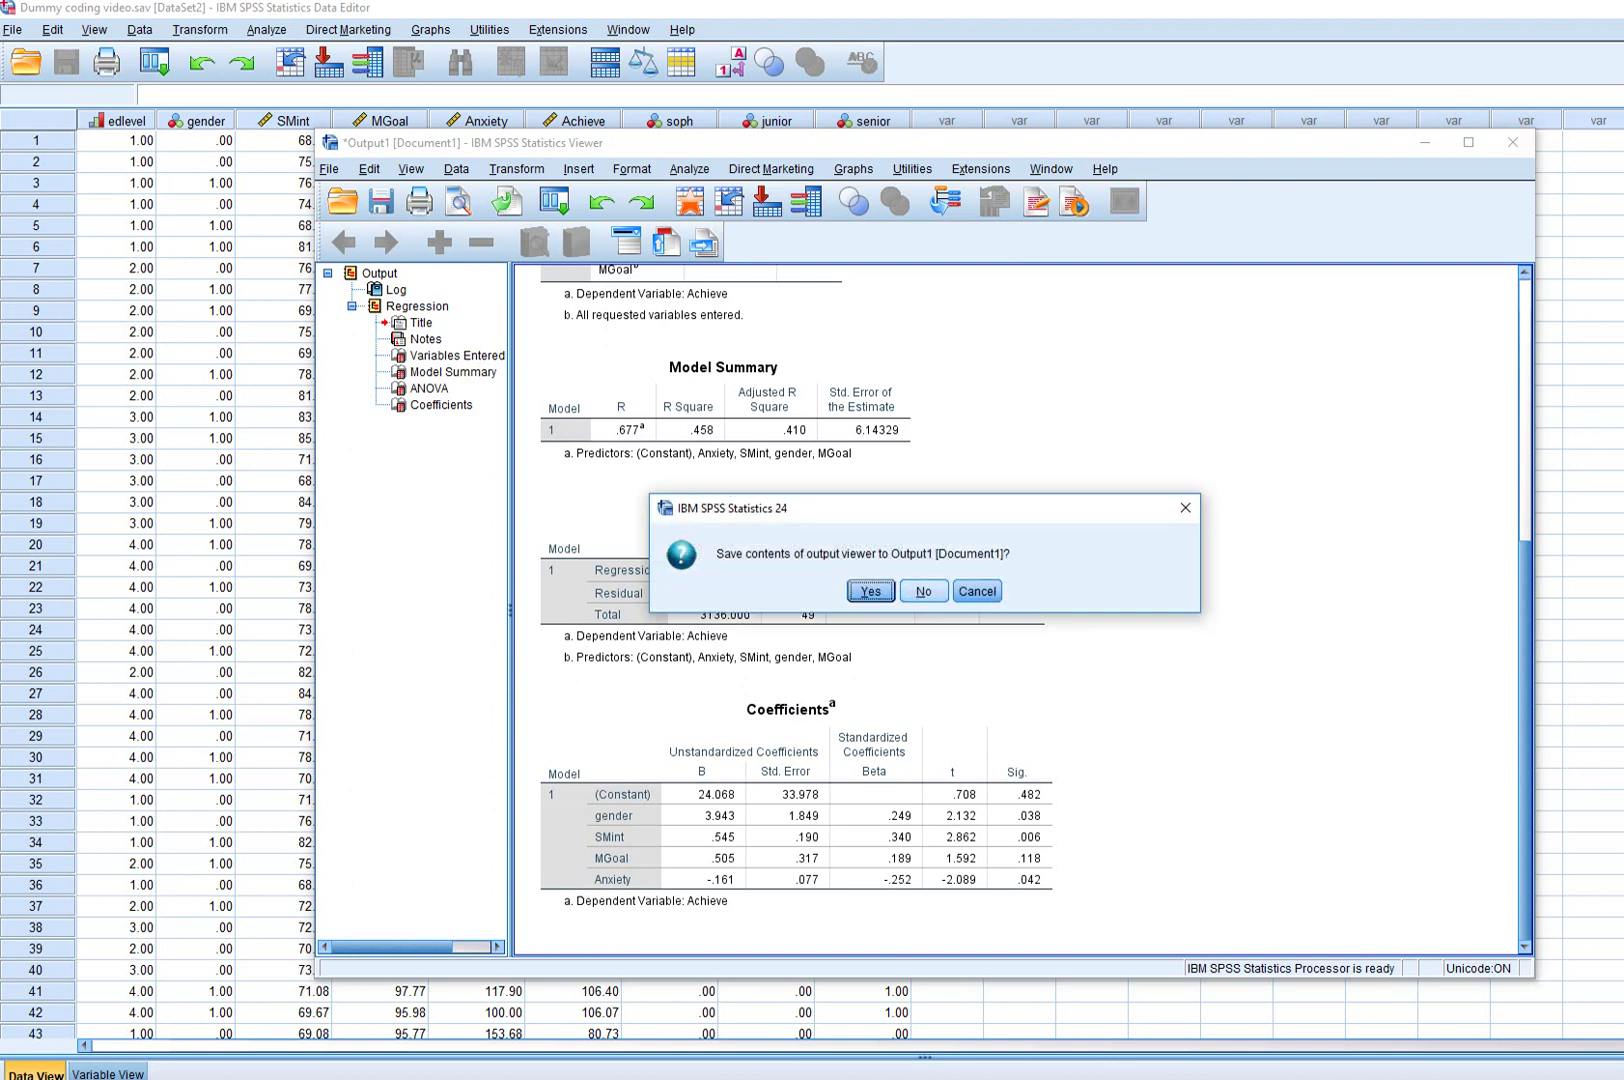
pyautogui.click(922, 591)
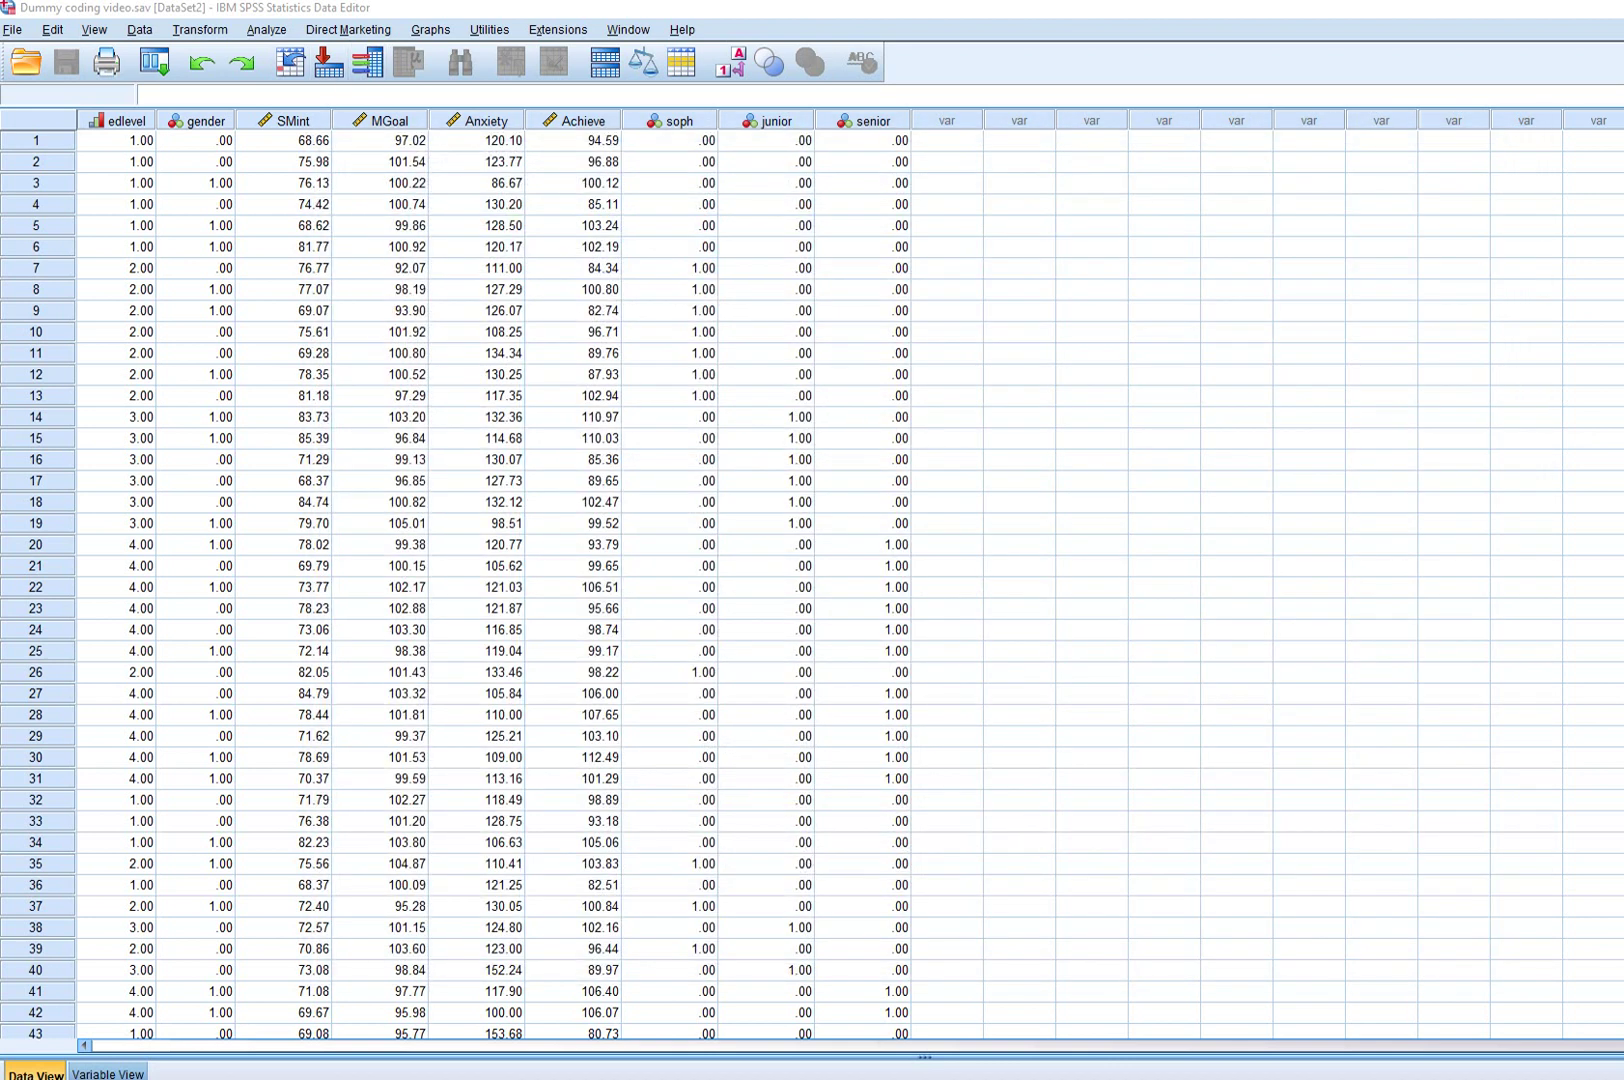
# Step: Reopen the linear regression setup and remove SMint, MGoal and Anxiety from the first block, keeping only gender
pyautogui.click(266, 29)
pyautogui.press('Right')
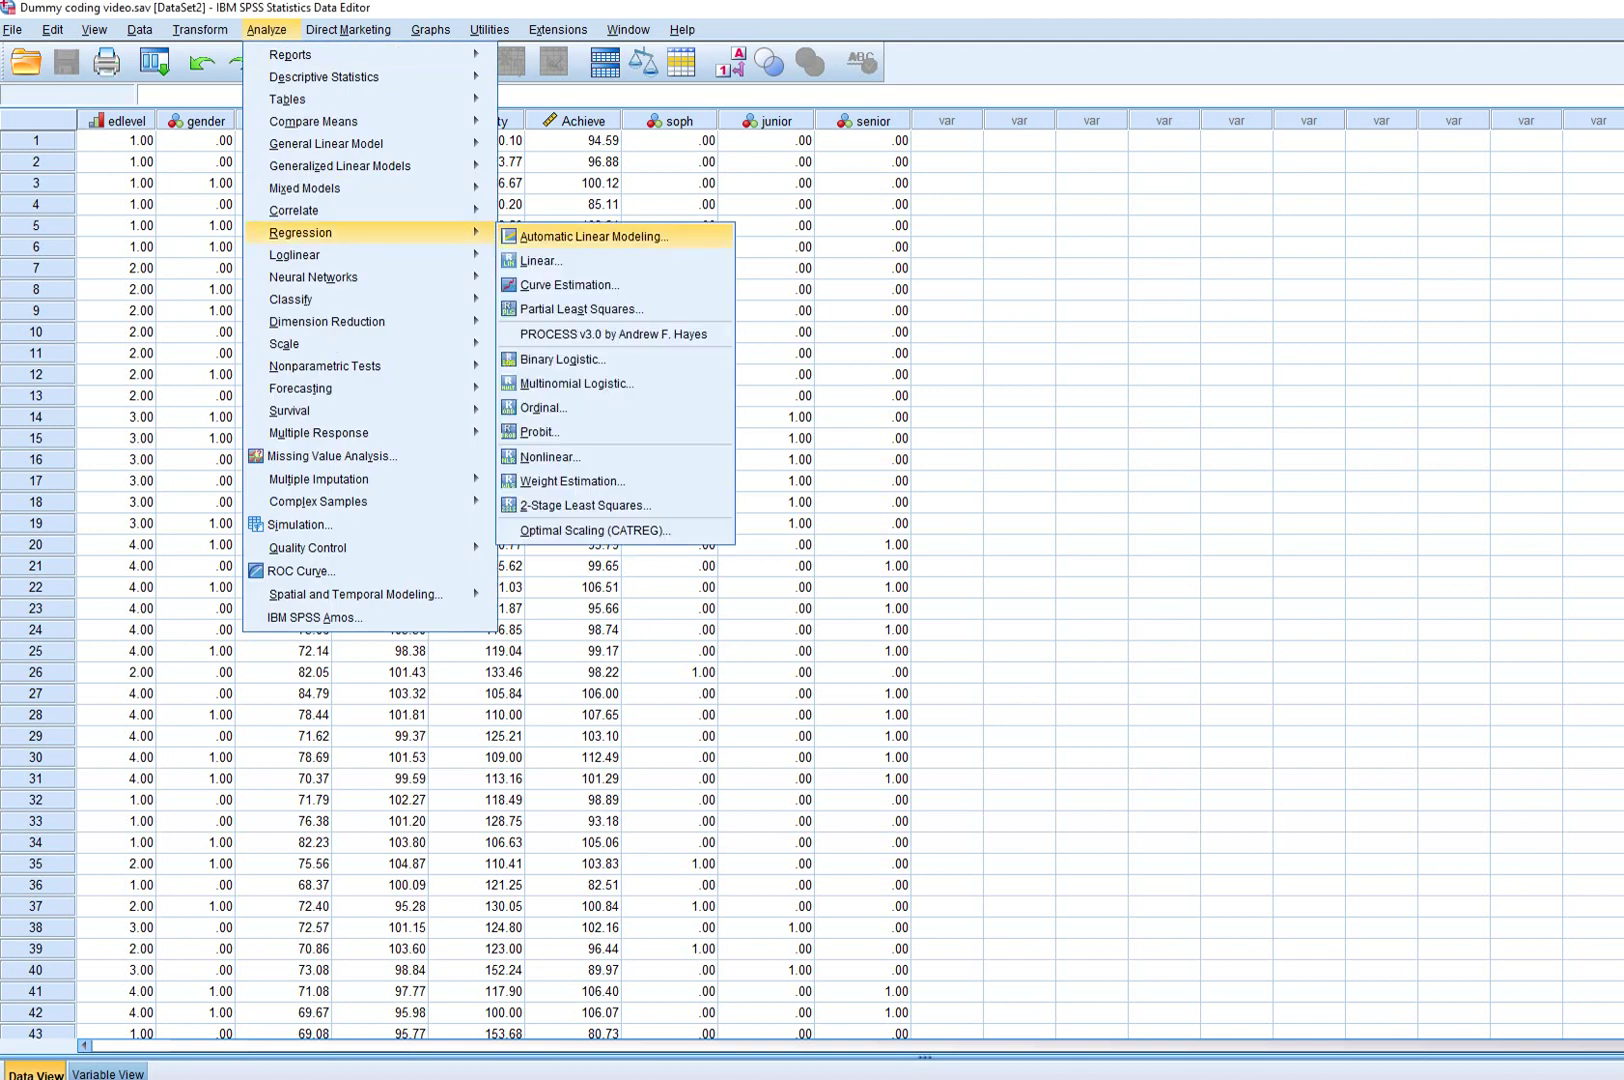
pyautogui.press('Down')
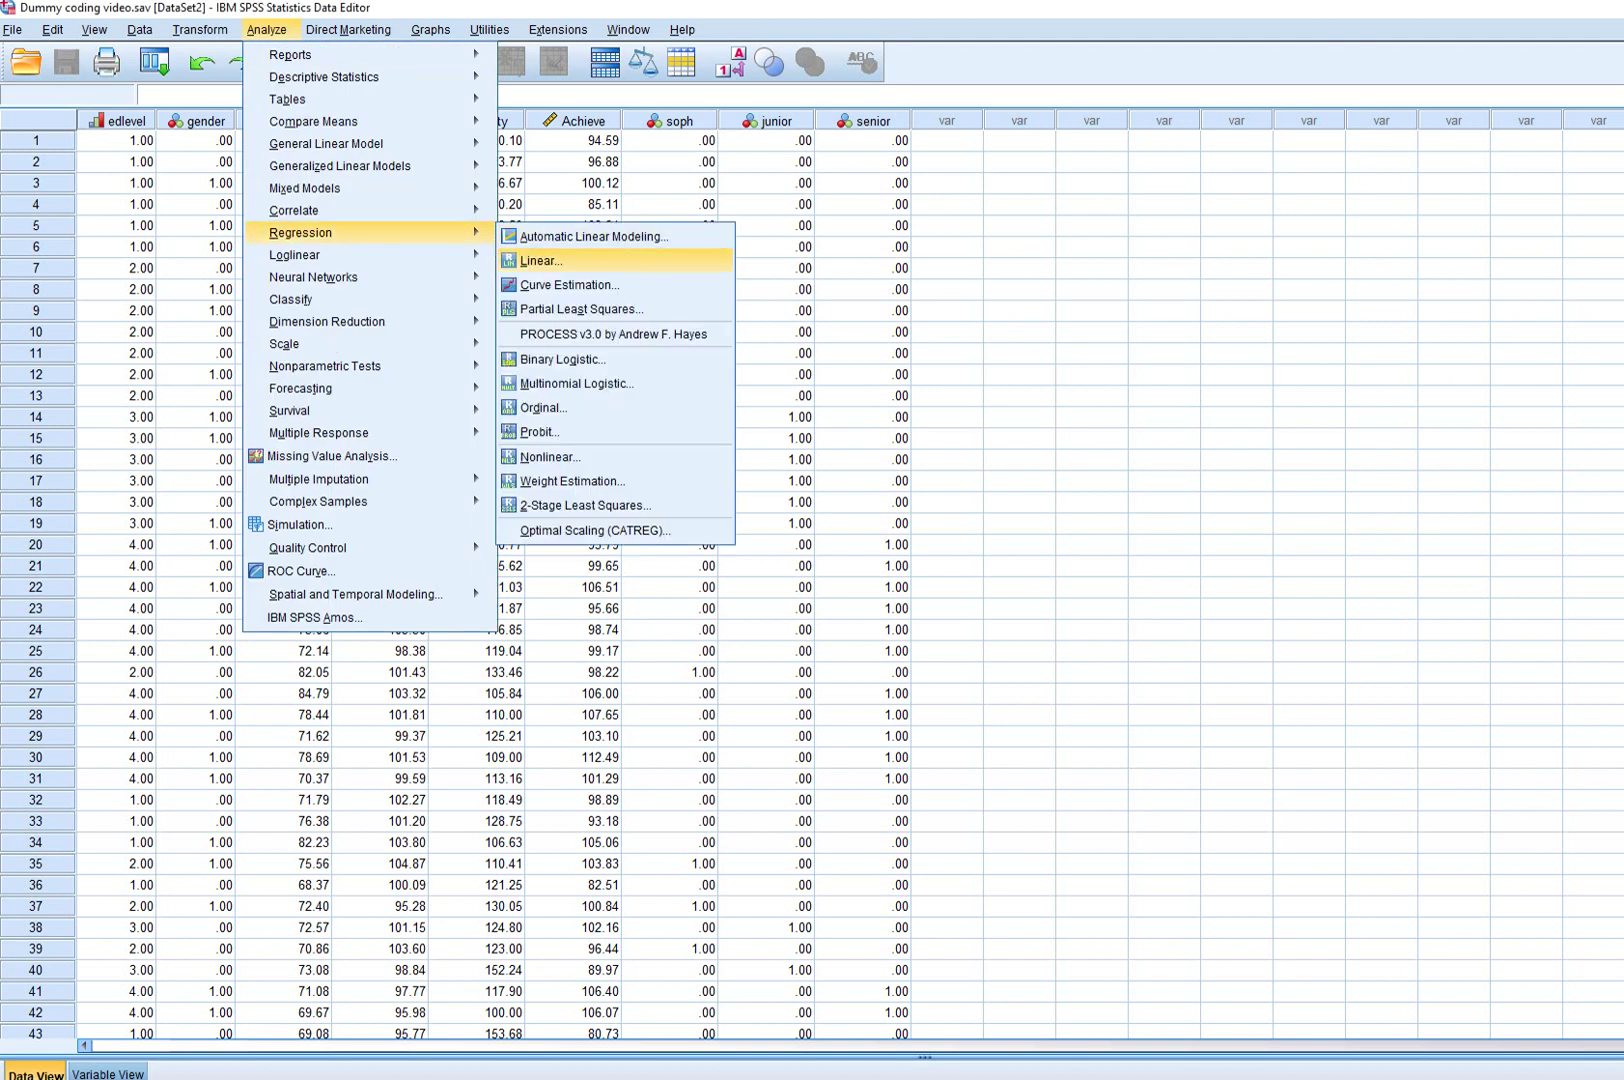
pyautogui.press('Return')
pyautogui.click(1001, 411)
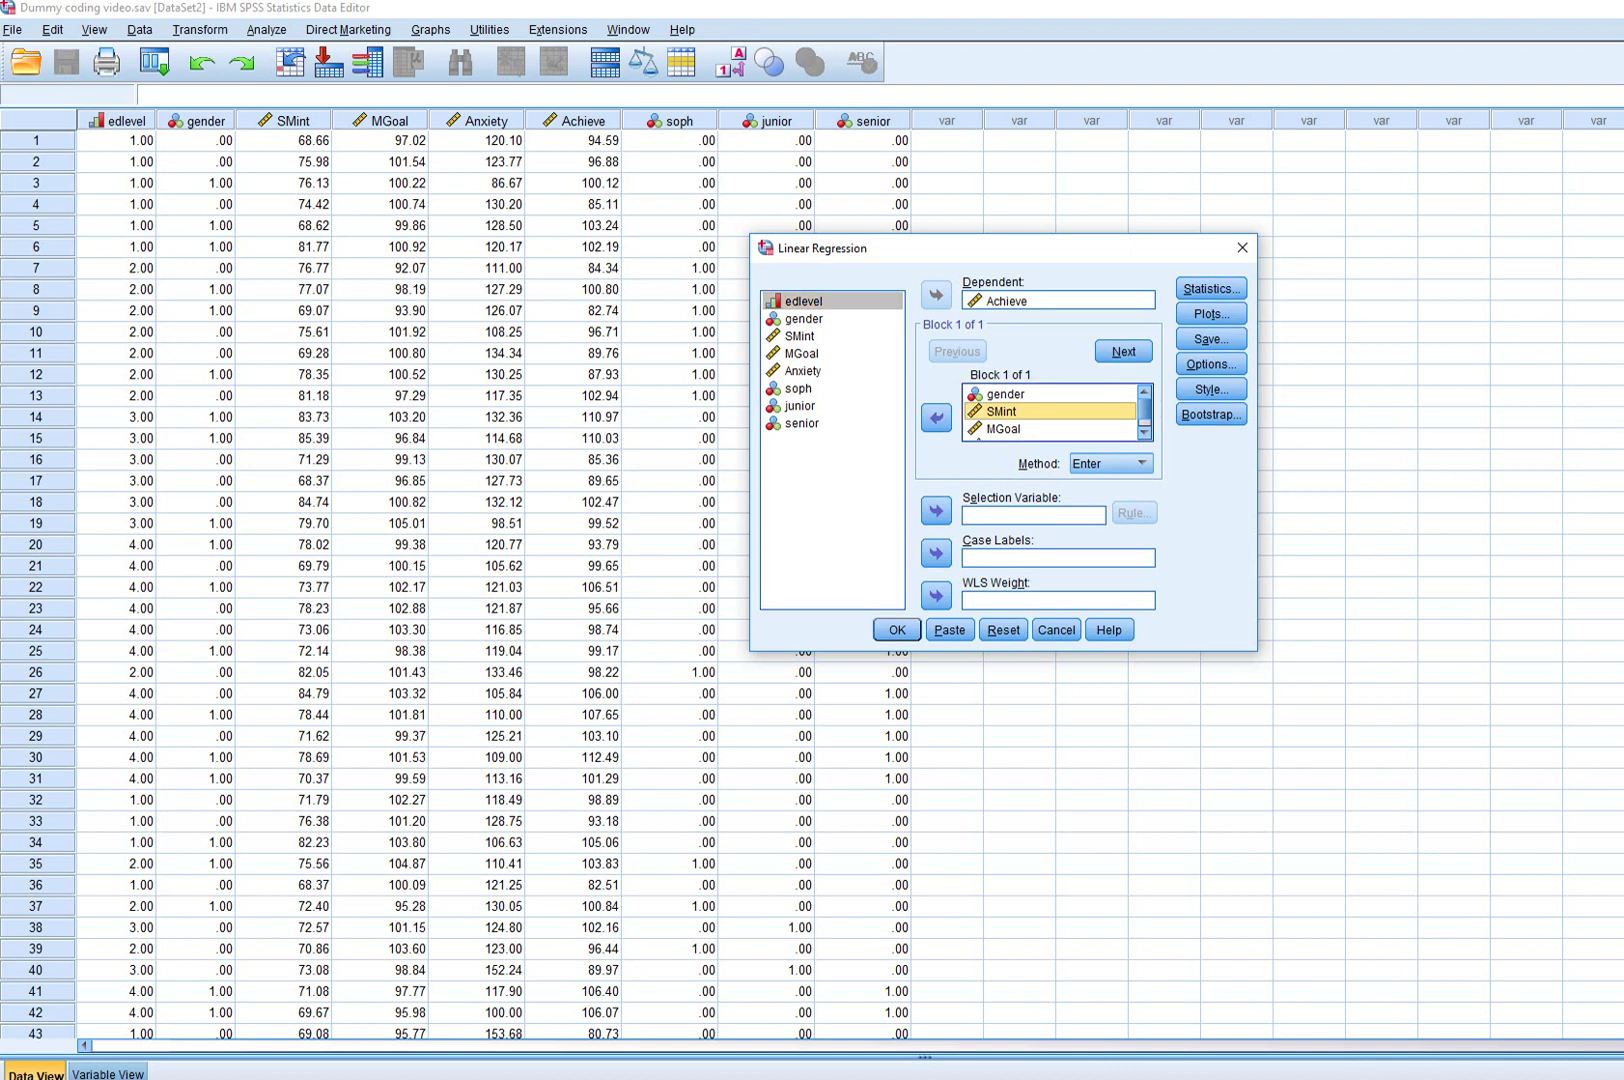
pyautogui.scroll(-1, 1050, 411)
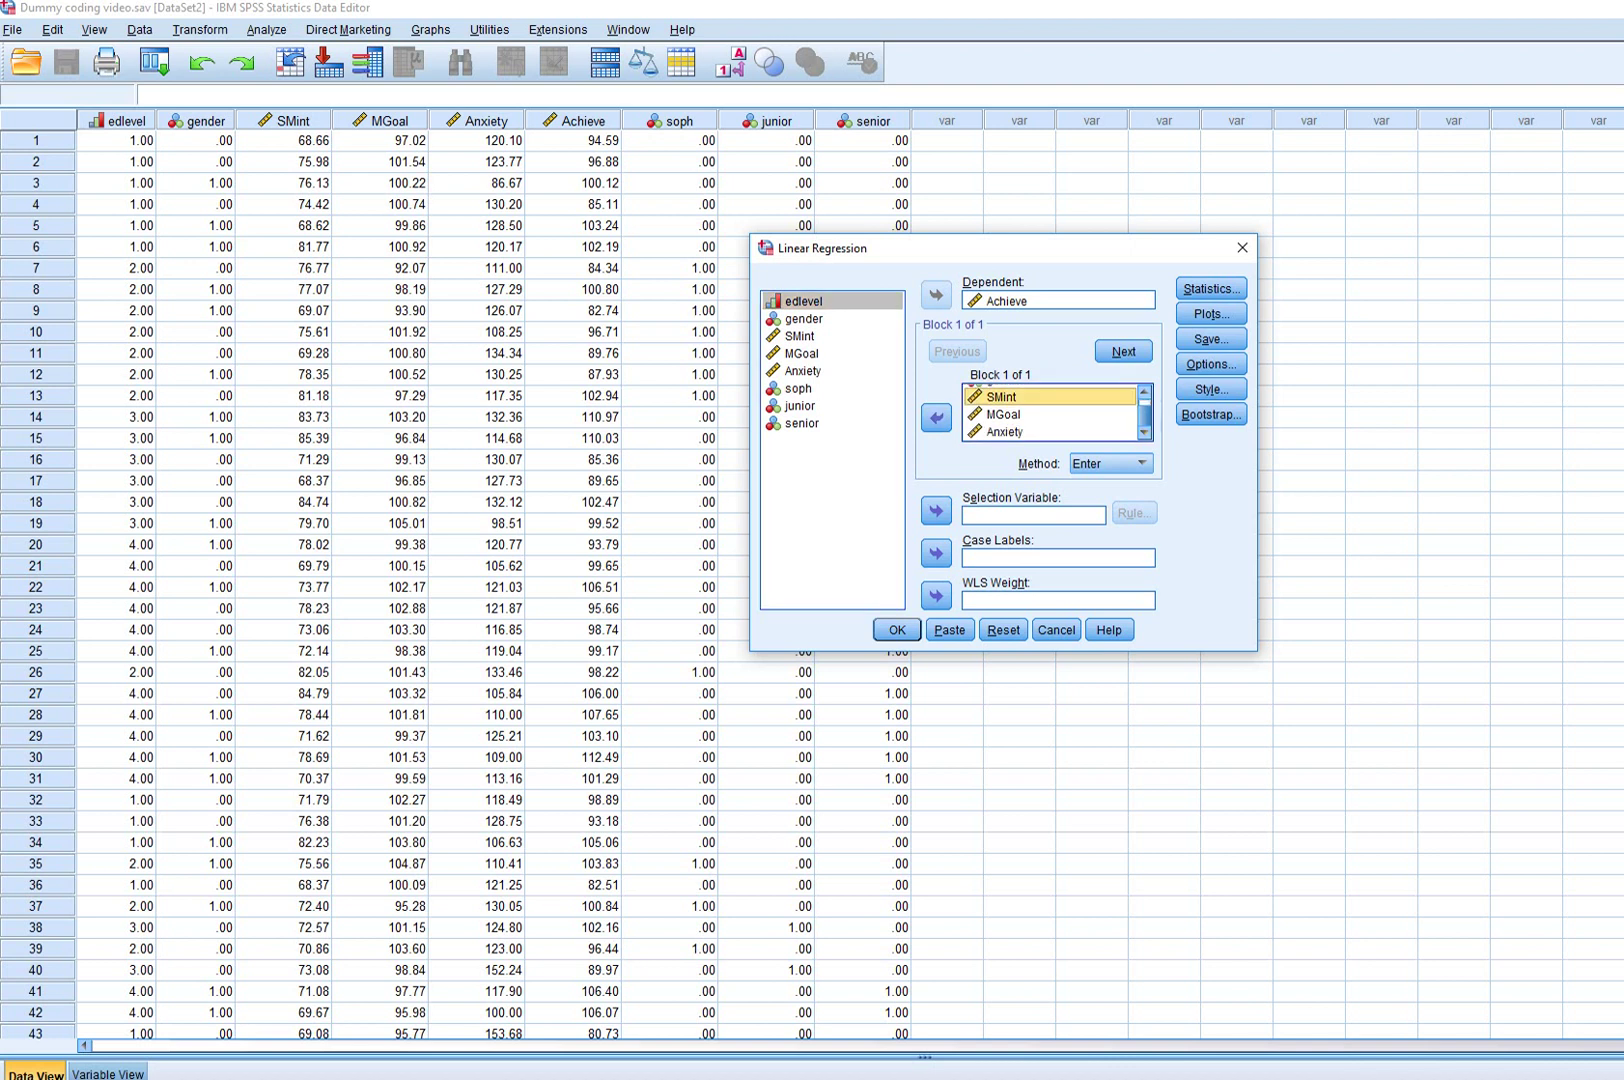
pyautogui.keyDown('shift'); pyautogui.click(1004, 431); pyautogui.keyUp('shift')
pyautogui.click(936, 417)
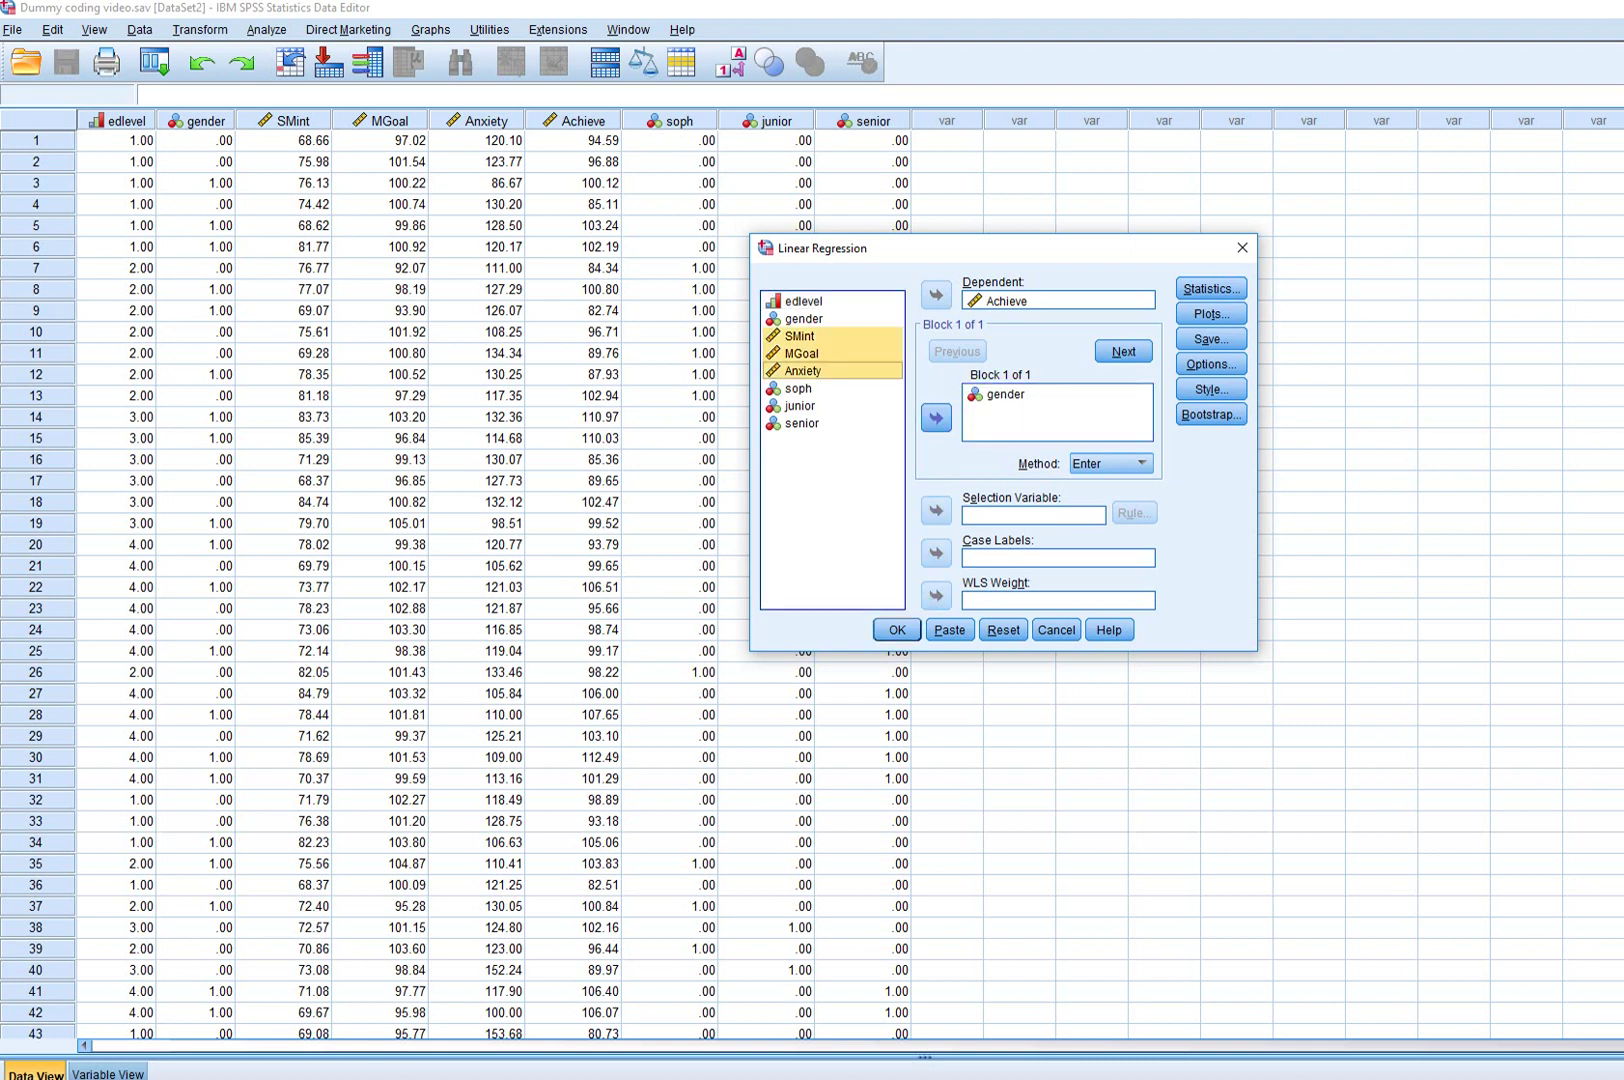
pyautogui.click(1005, 394)
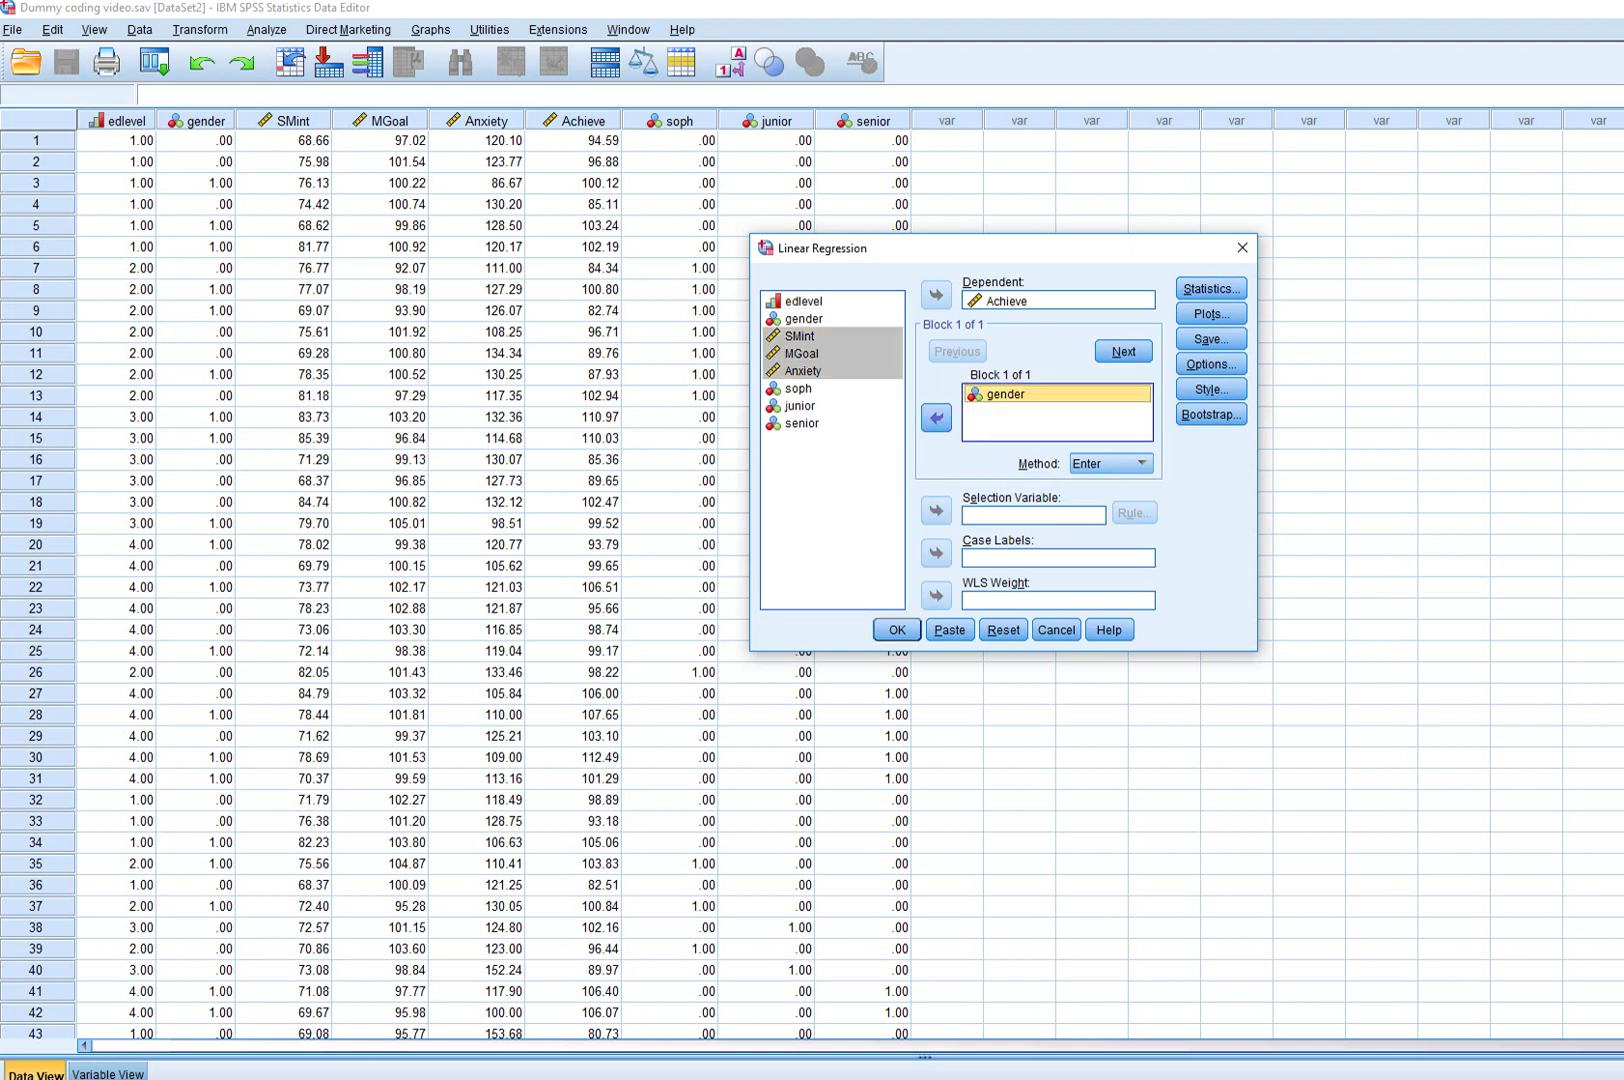
# Step: Add a second predictor block containing SMint and MGoal with the Enter method
pyautogui.click(1123, 351)
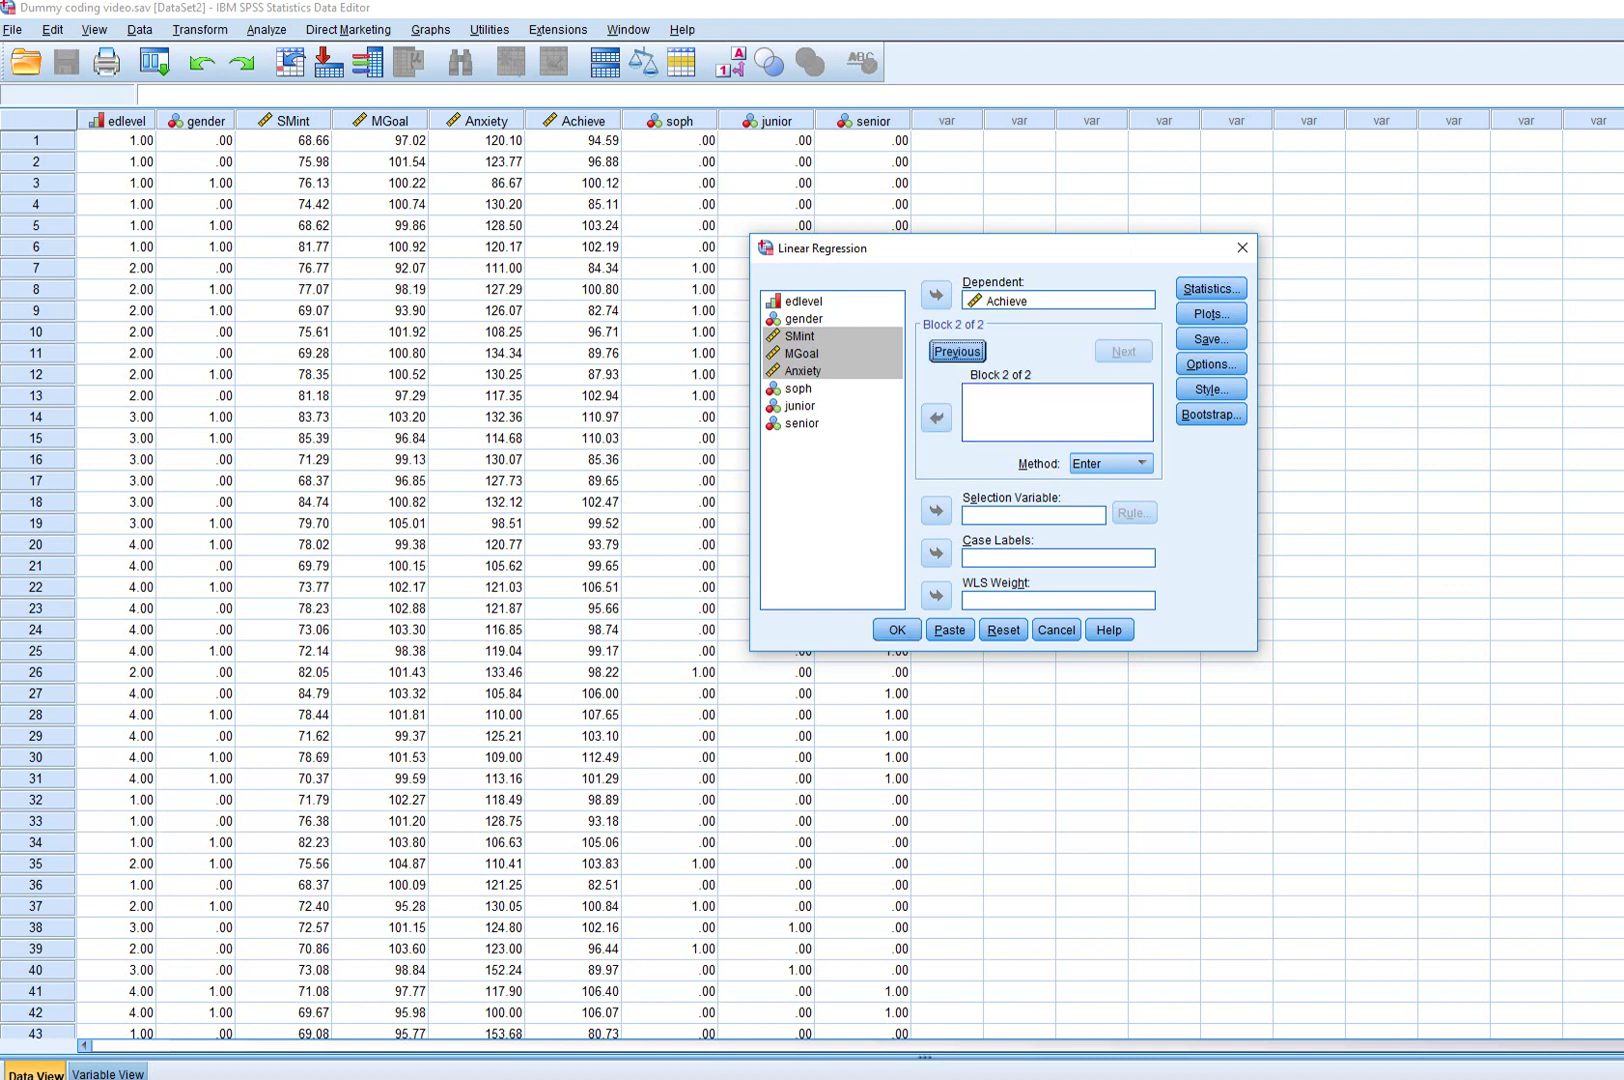
pyautogui.click(832, 353)
pyautogui.click(832, 336)
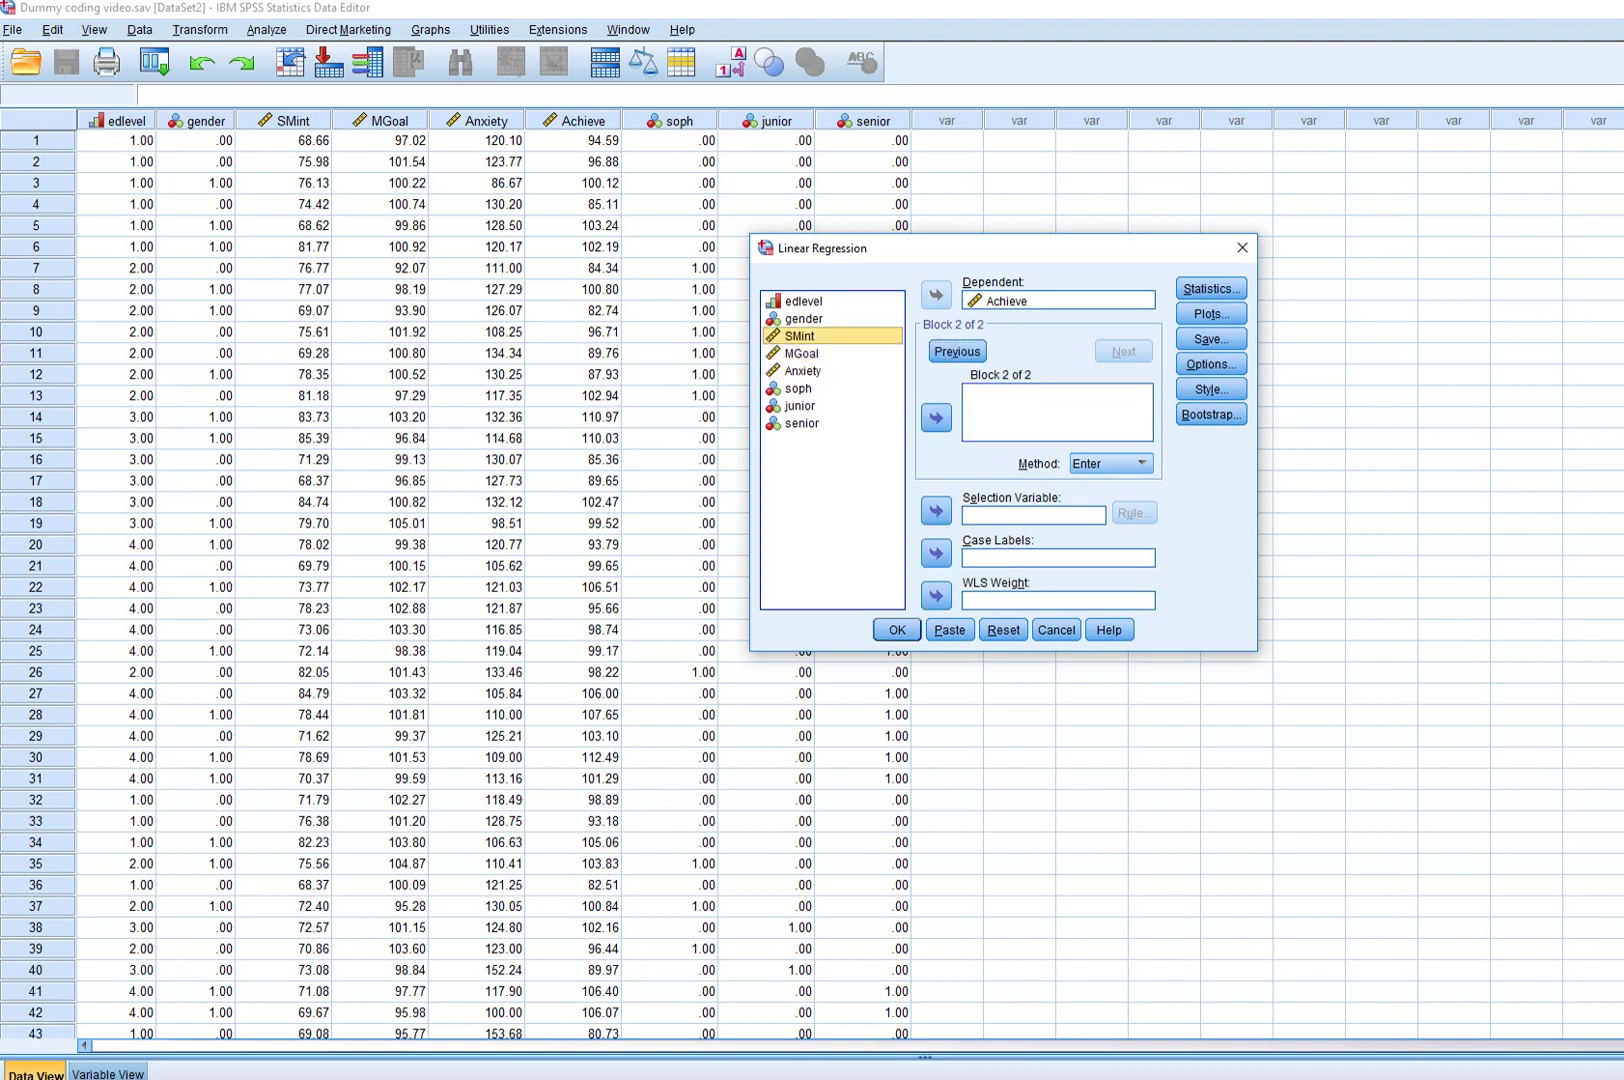
pyautogui.keyDown('ctrl'); pyautogui.click(801, 353); pyautogui.keyUp('ctrl')
pyautogui.click(936, 418)
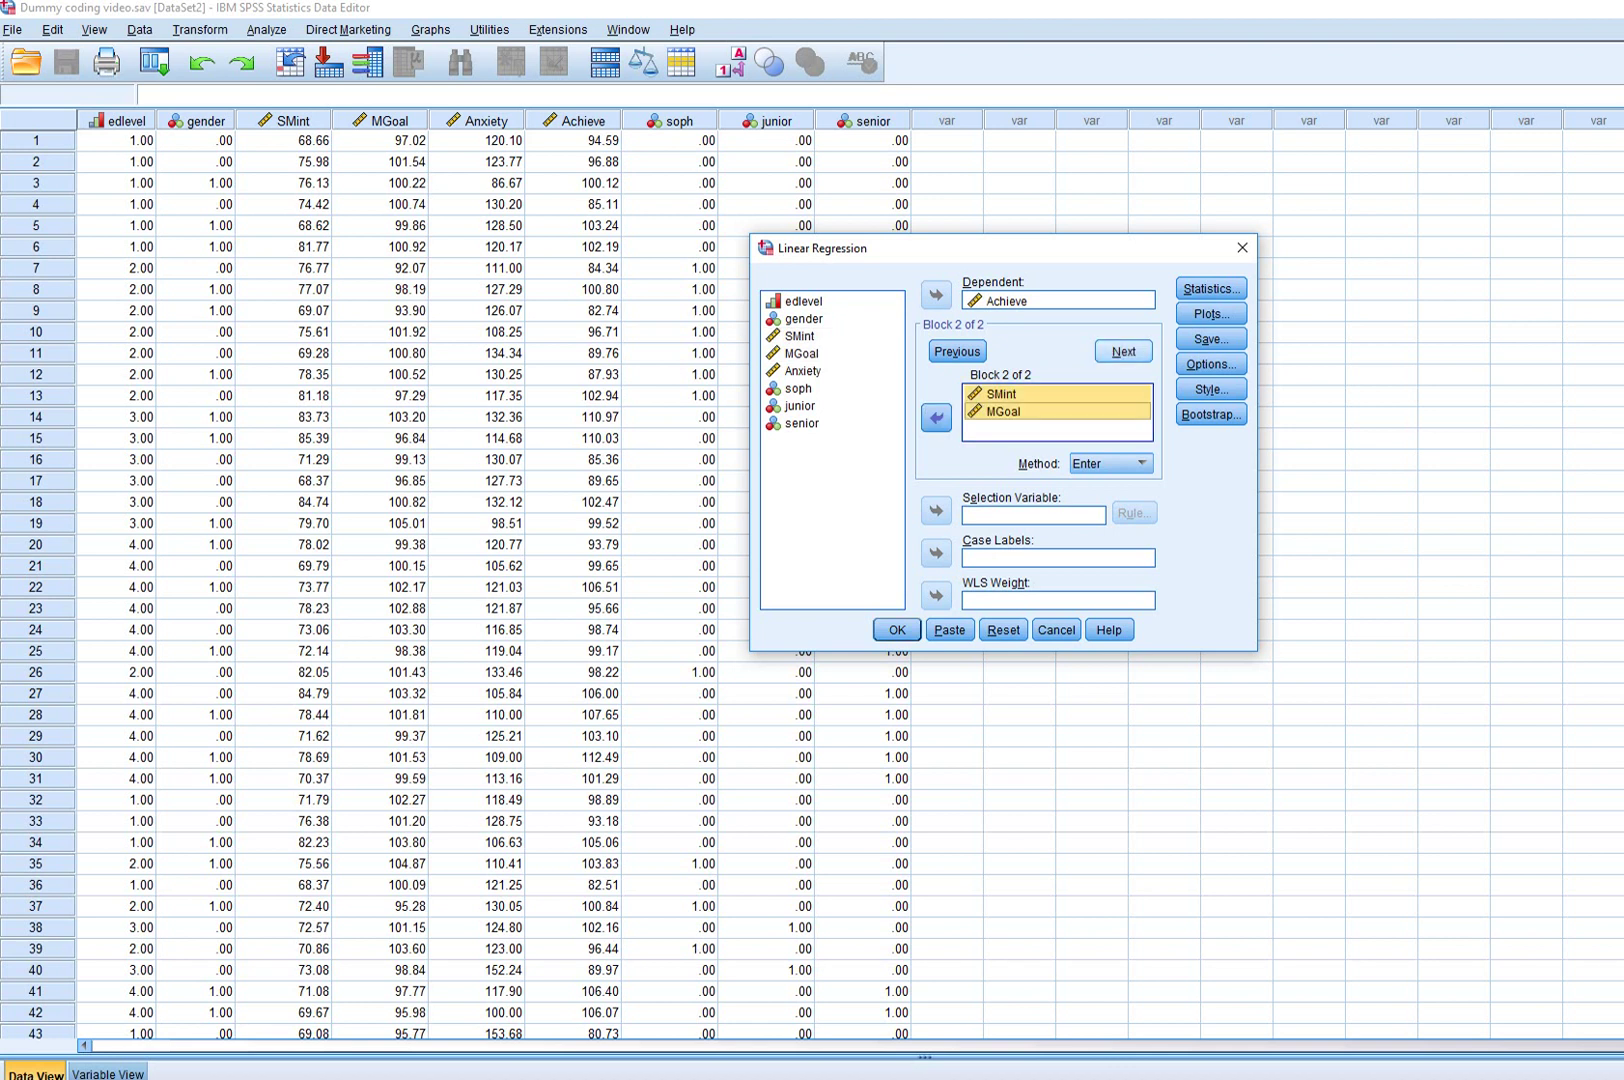
# Step: Add a third predictor block containing Anxiety with the Enter method
pyautogui.click(1122, 351)
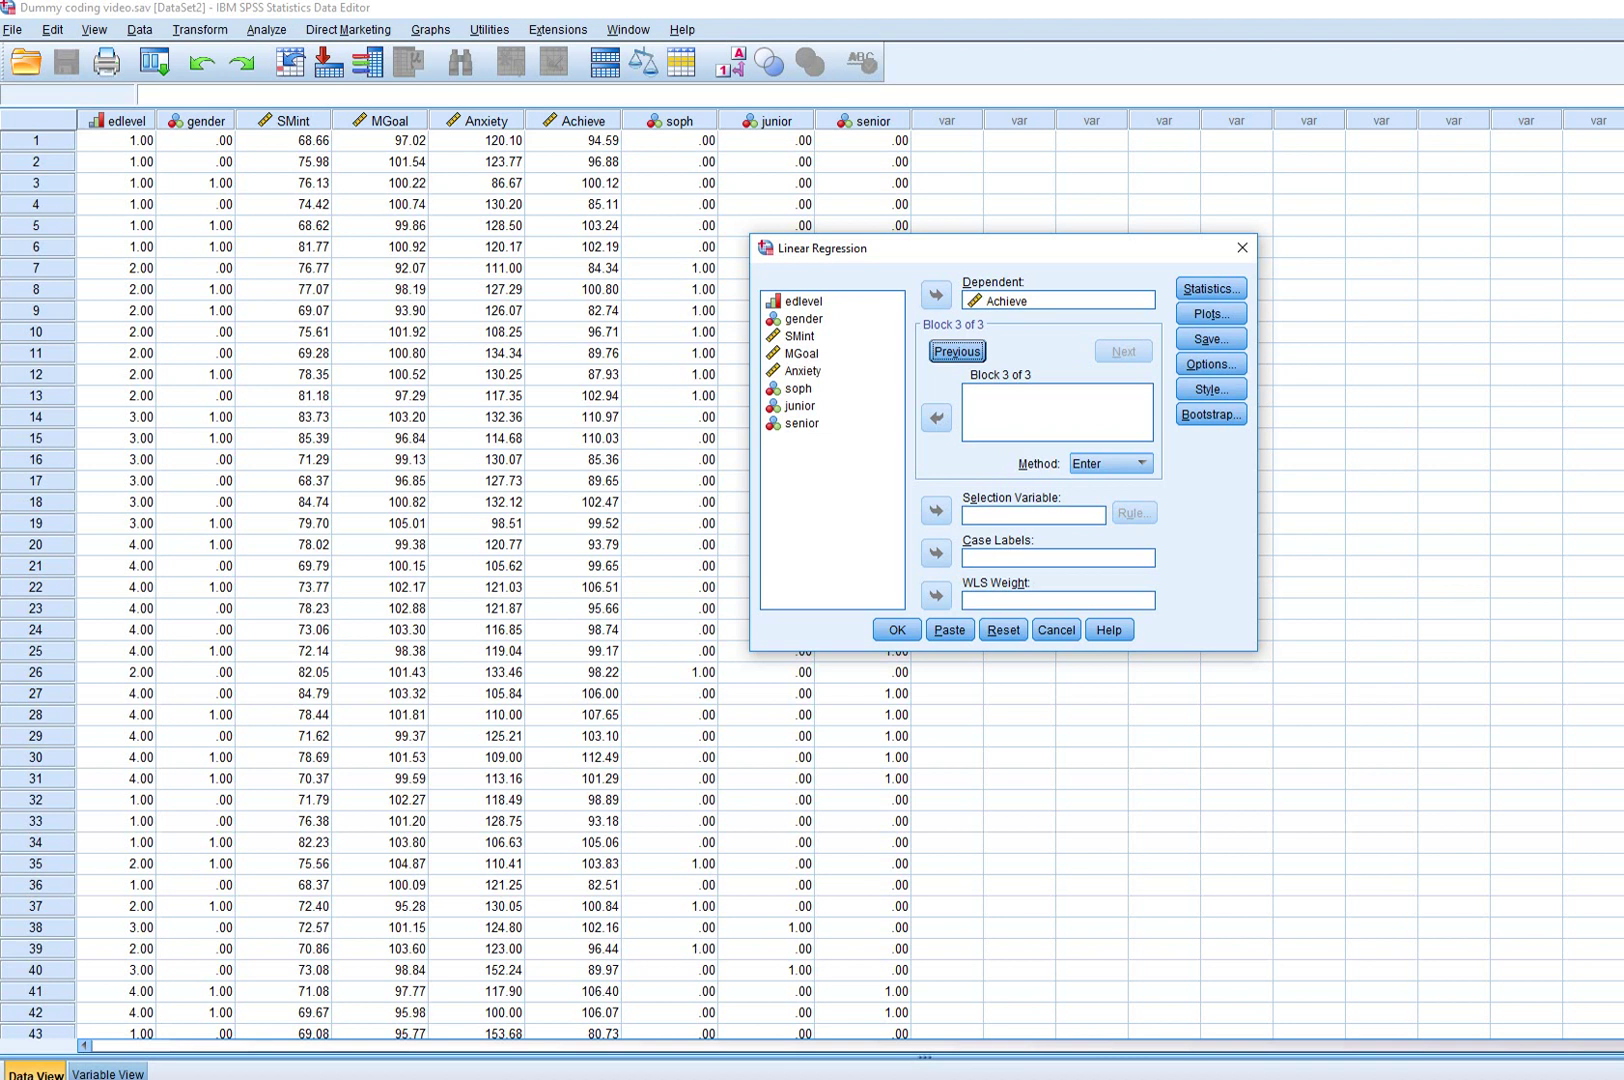
pyautogui.click(801, 371)
pyautogui.click(936, 418)
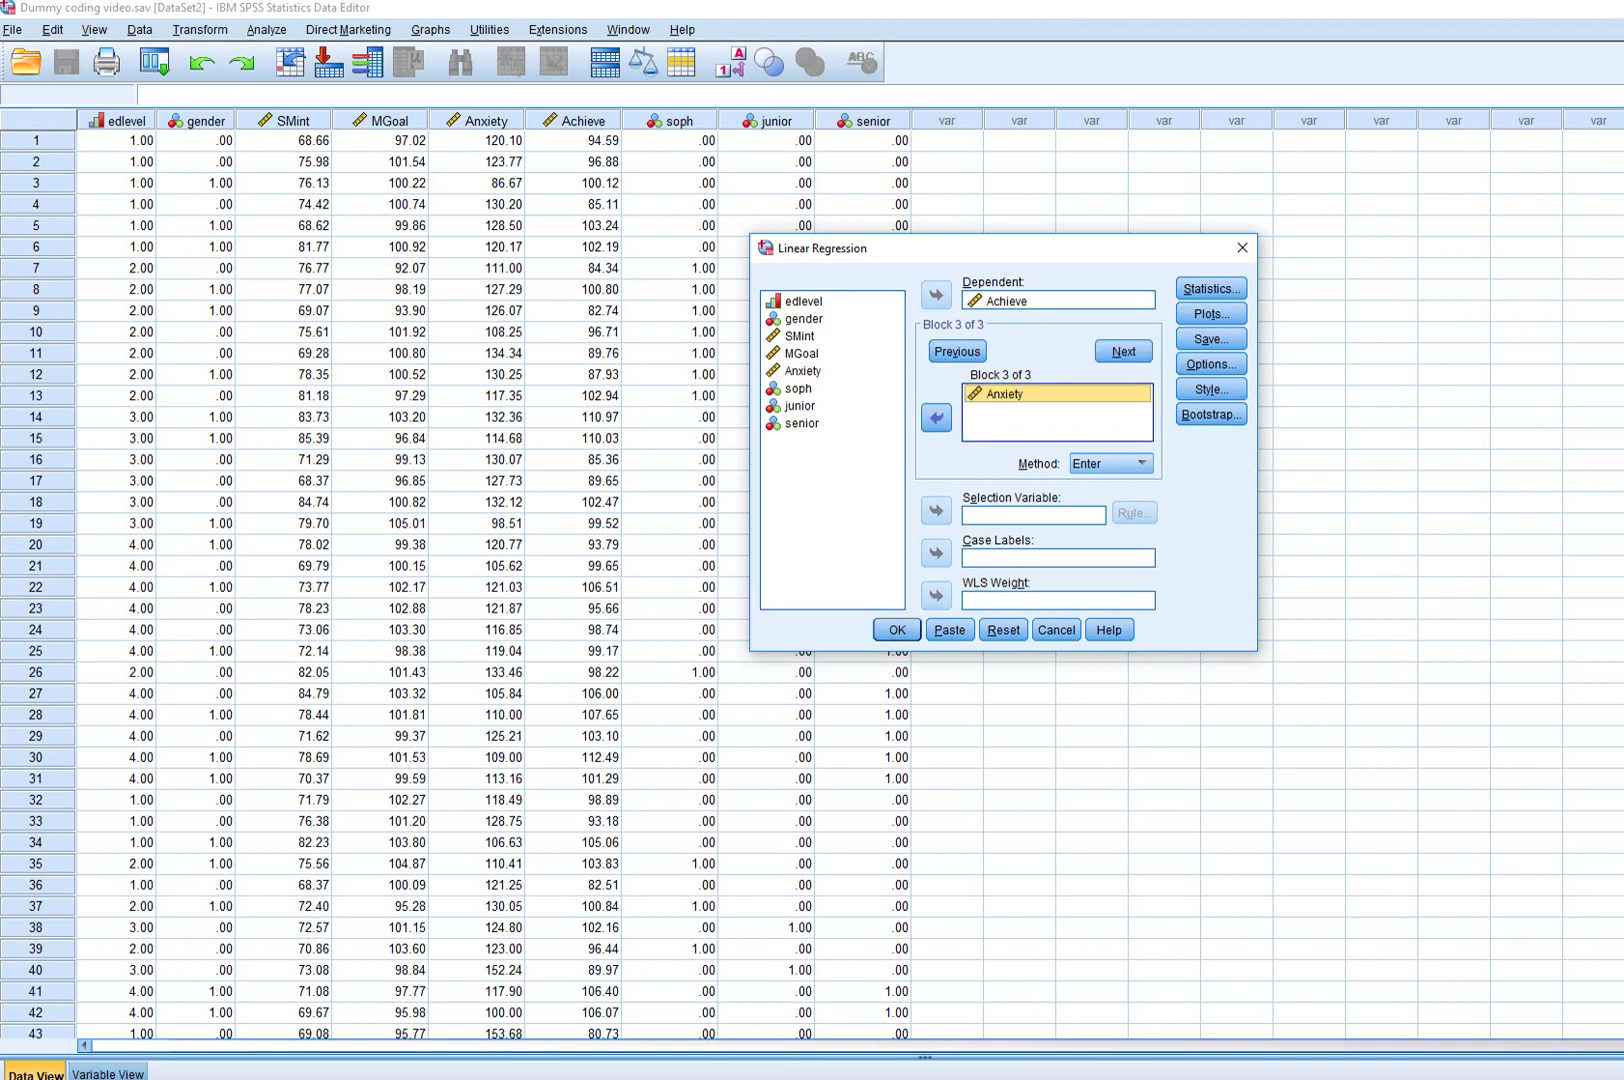
# Step: Include the R squared change statistic and run the three-block hierarchical regression
pyautogui.click(1211, 289)
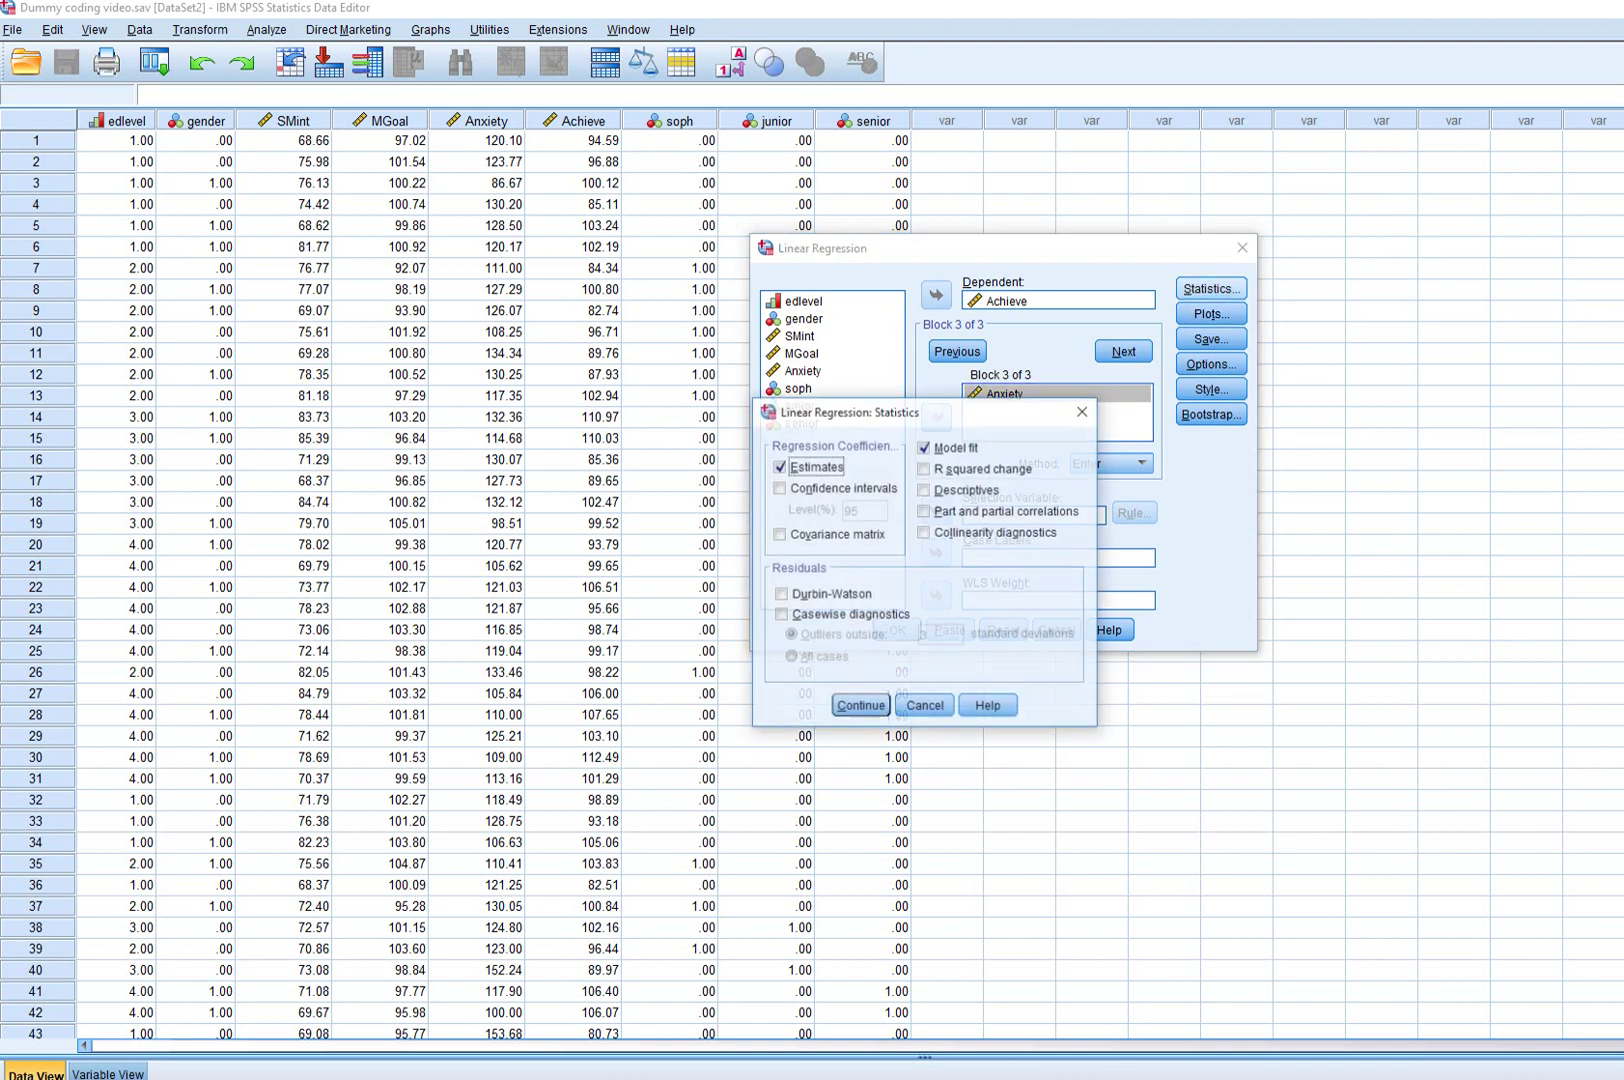
pyautogui.click(923, 468)
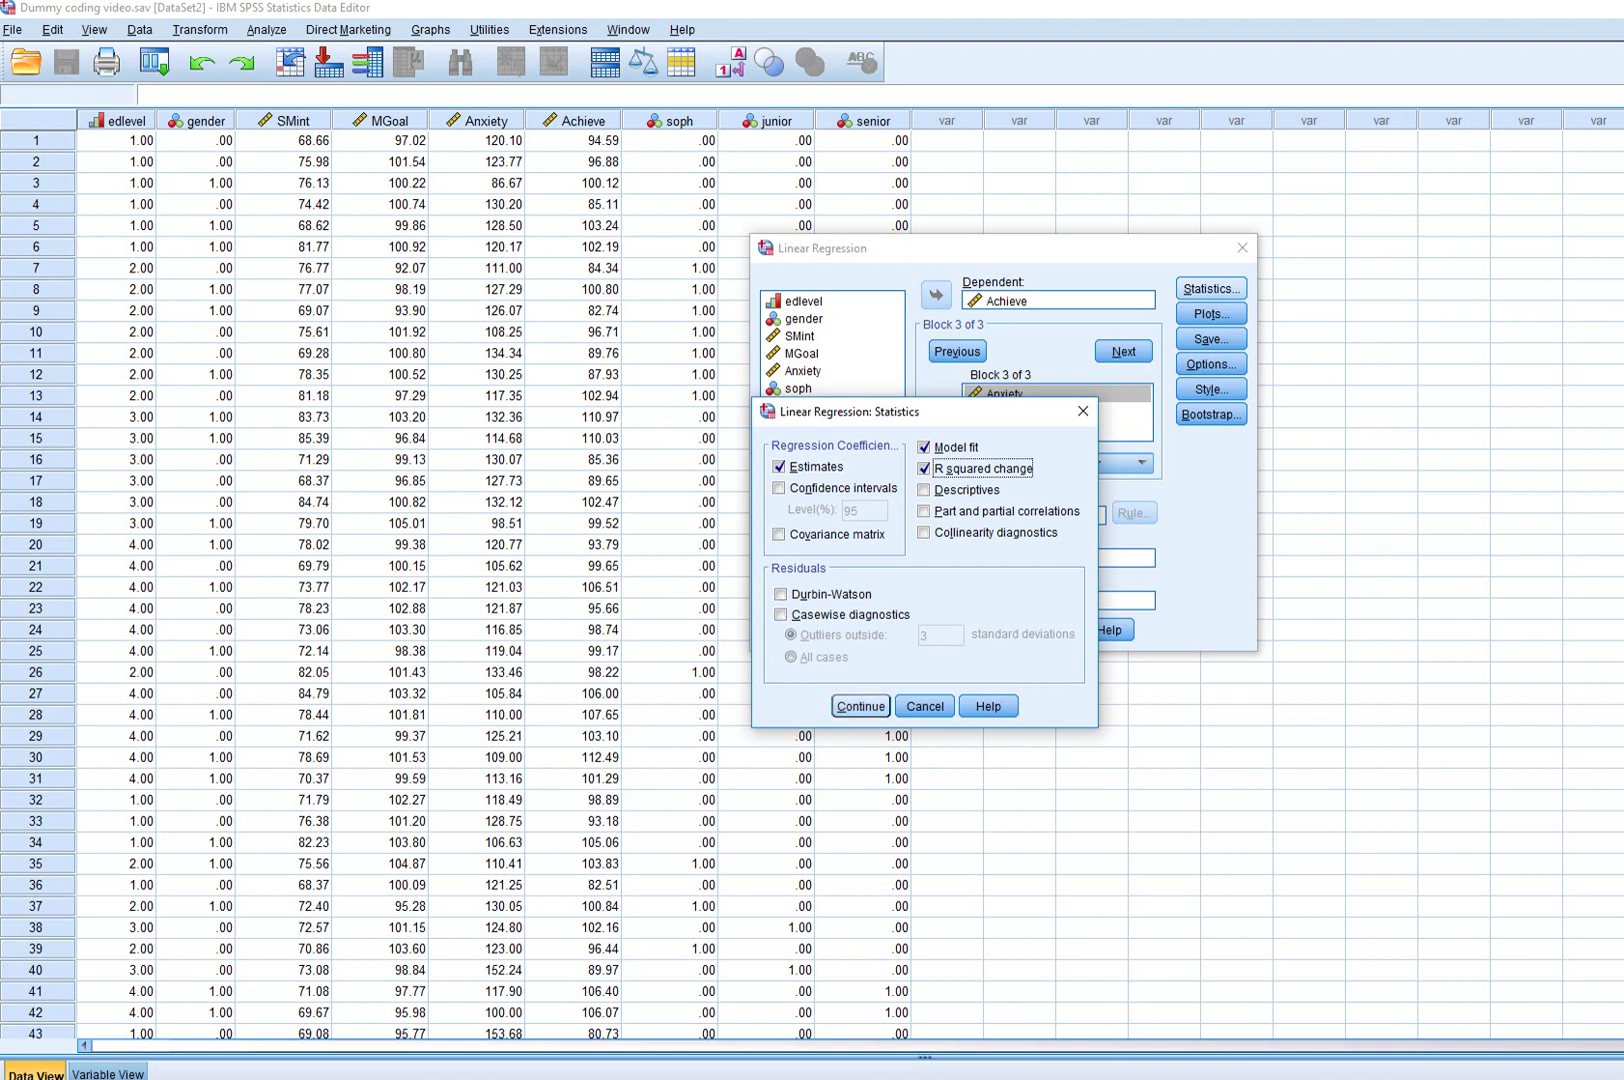
pyautogui.press('Return')
pyautogui.press('Return')
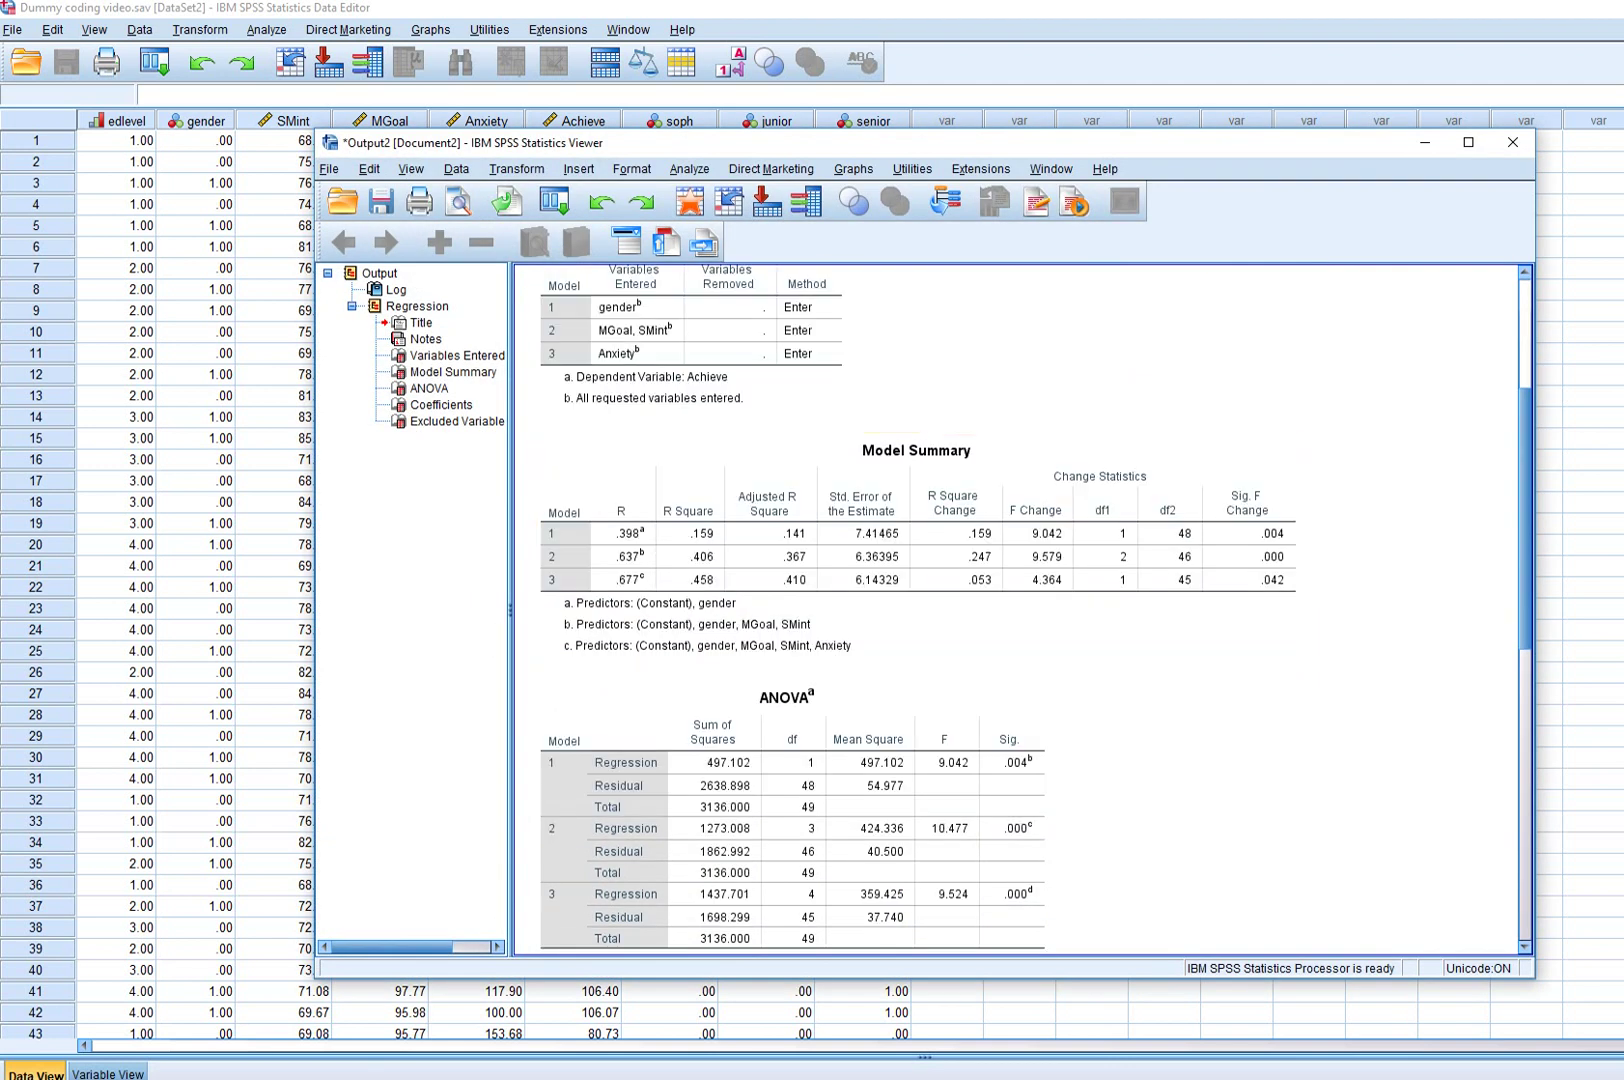
# Step: Examine each model's R Square and predictors in the Model Summary and its F and significance in the ANOVA table, underlining them
pyautogui.moveTo(677, 542); pyautogui.dragTo(719, 542)
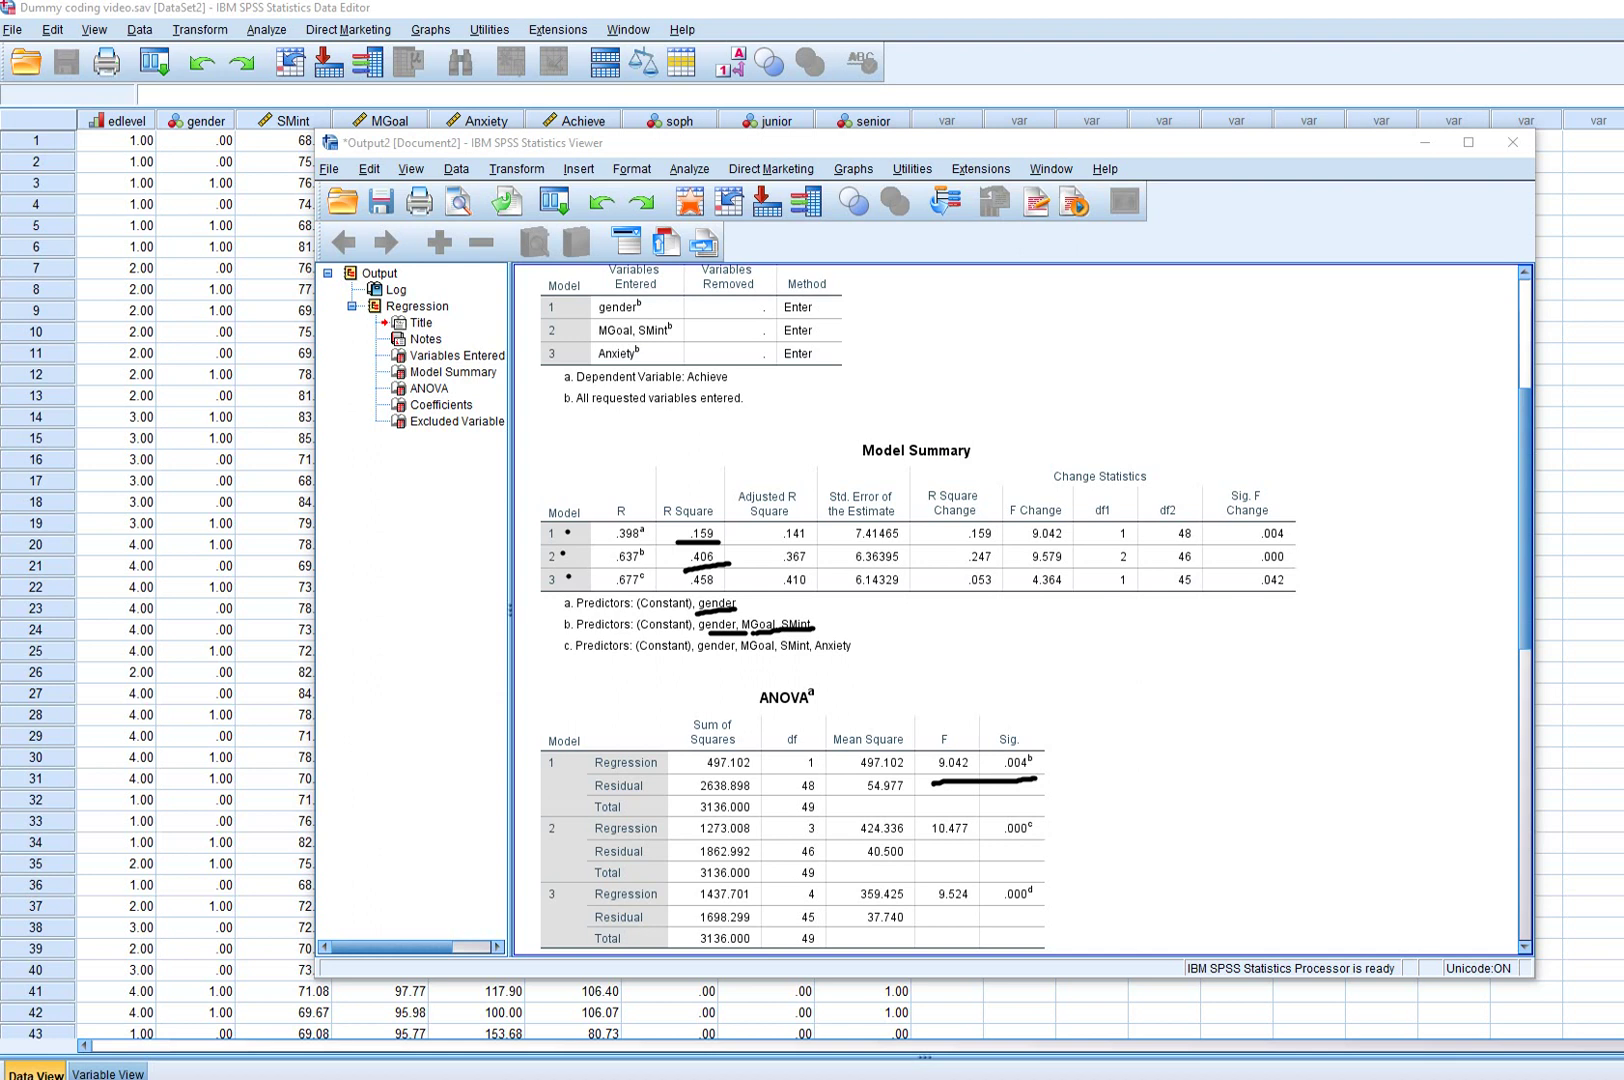
pyautogui.moveTo(673, 593); pyautogui.dragTo(728, 590)
pyautogui.moveTo(713, 652); pyautogui.dragTo(862, 661)
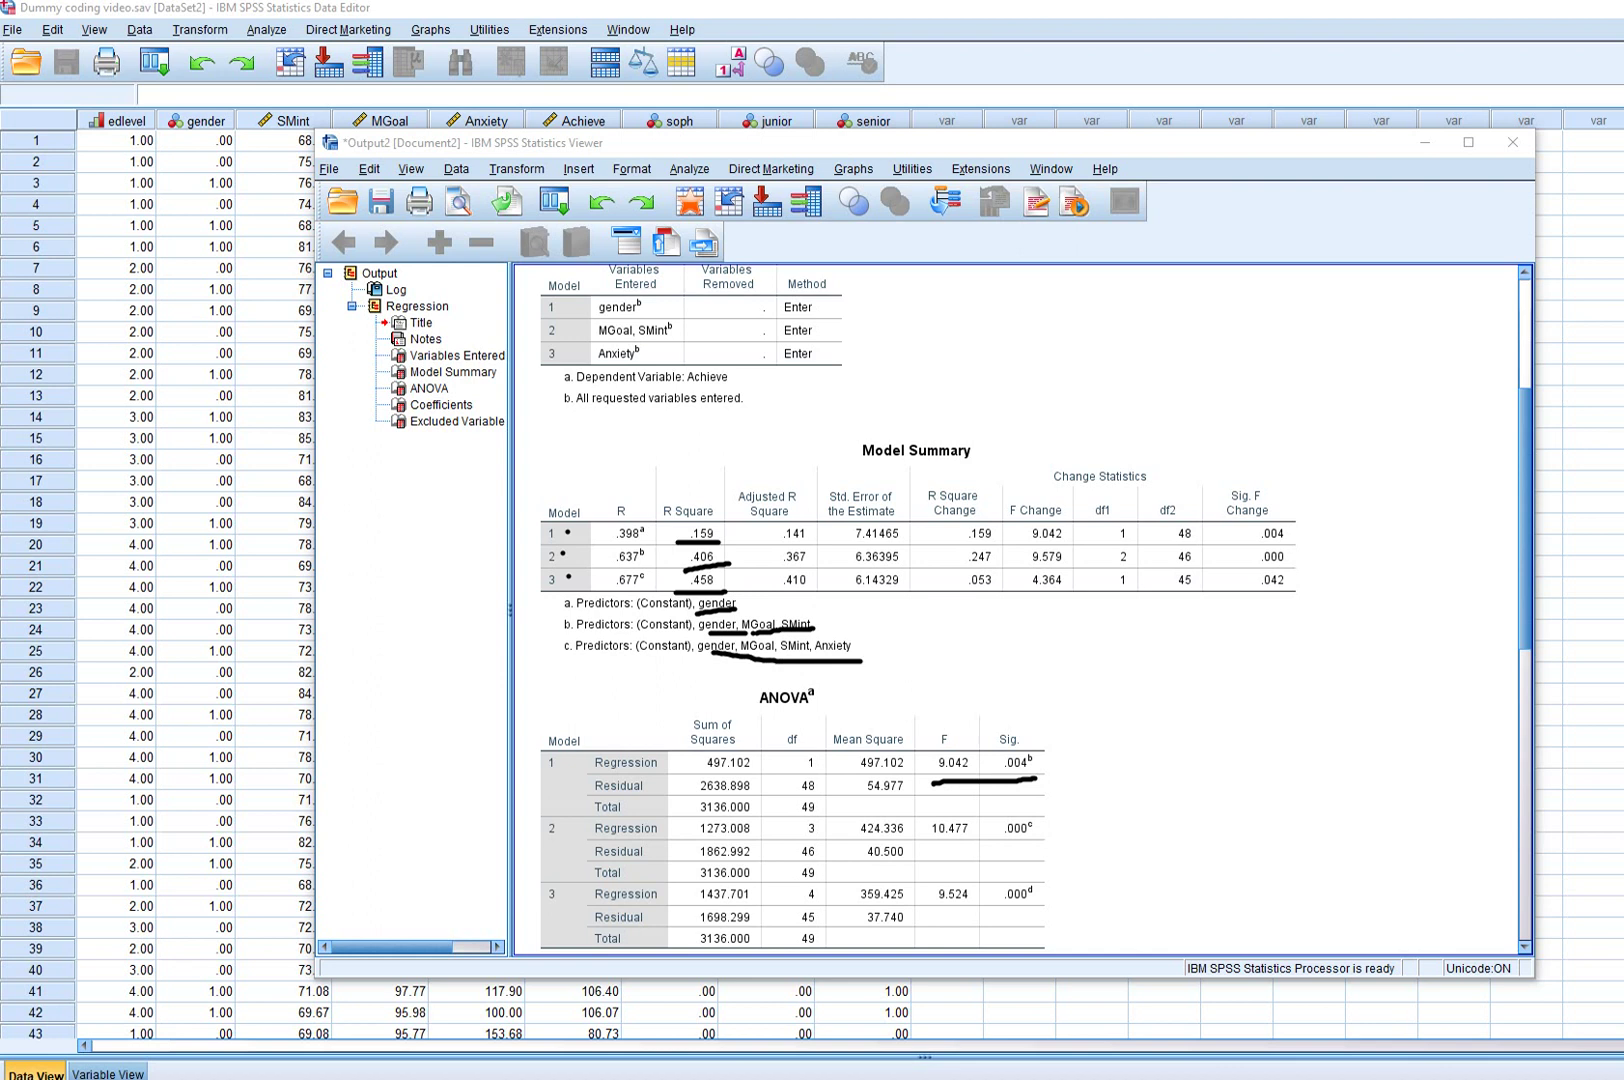
pyautogui.moveTo(934, 852); pyautogui.dragTo(1049, 852)
pyautogui.moveTo(926, 915); pyautogui.dragTo(1038, 907)
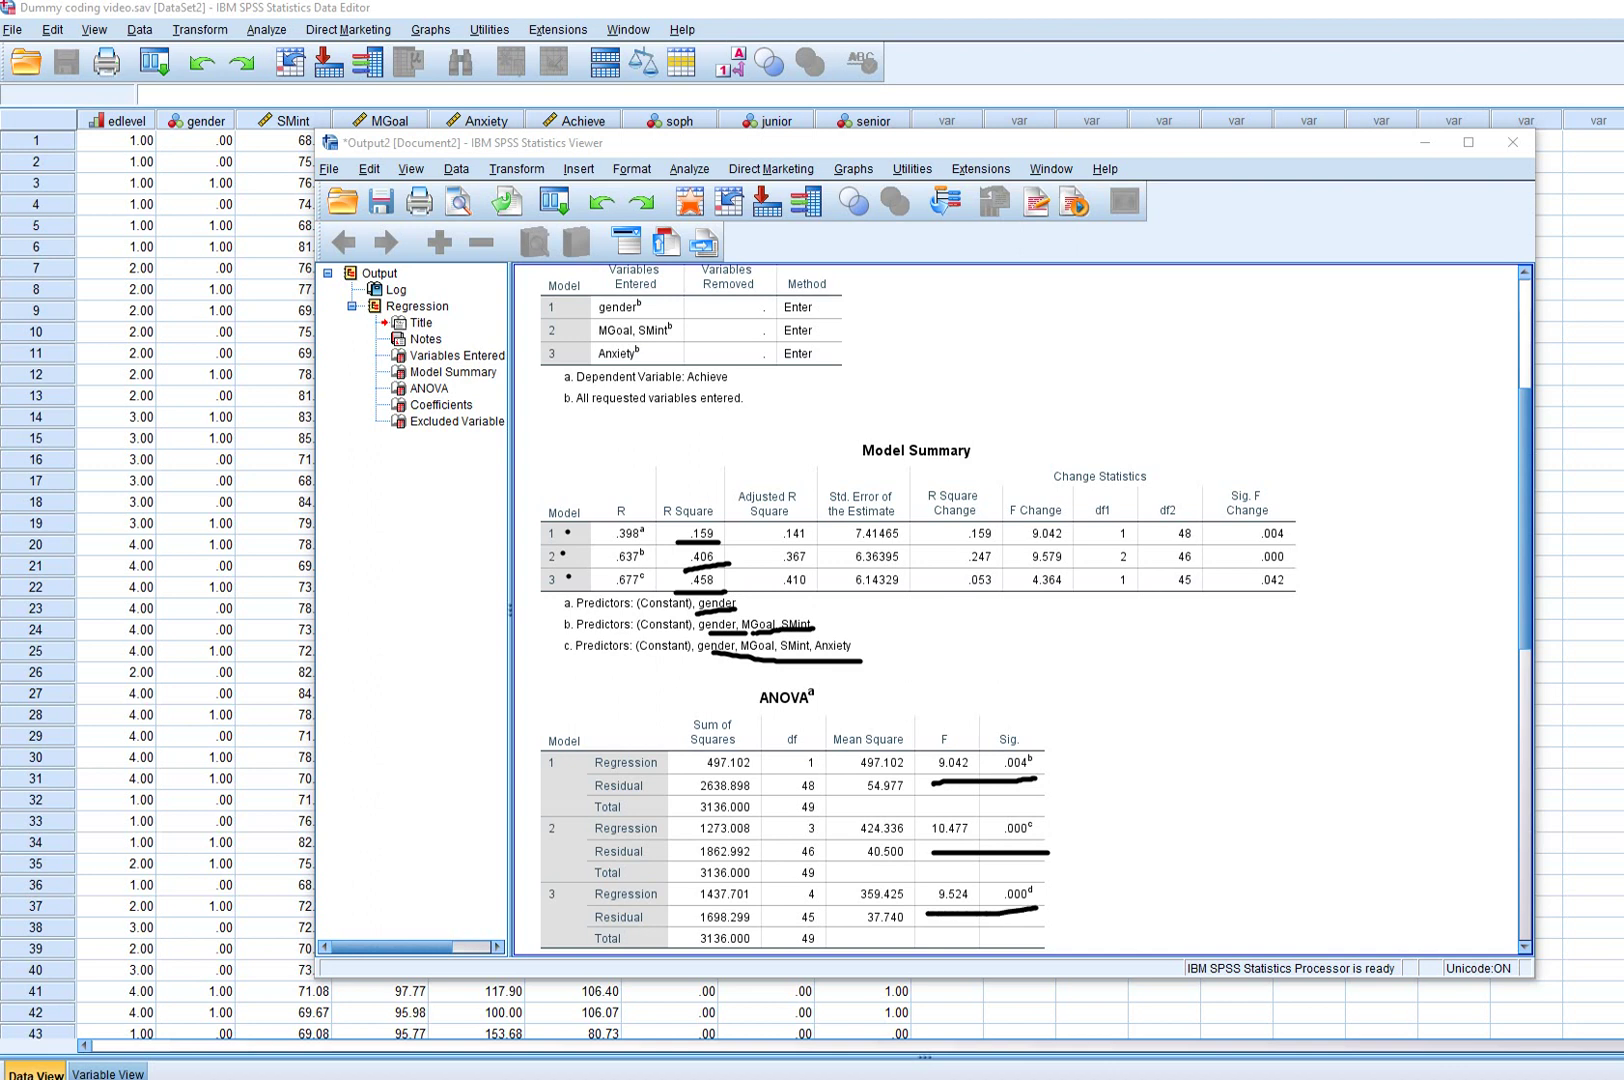
# Step: Examine R Square Change and Sig. F Change for the added blocks in the Model Summary, marking the values and clearing the marks
pyautogui.moveTo(928, 522); pyautogui.dragTo(965, 521)
pyautogui.moveTo(966, 565); pyautogui.dragTo(1012, 569)
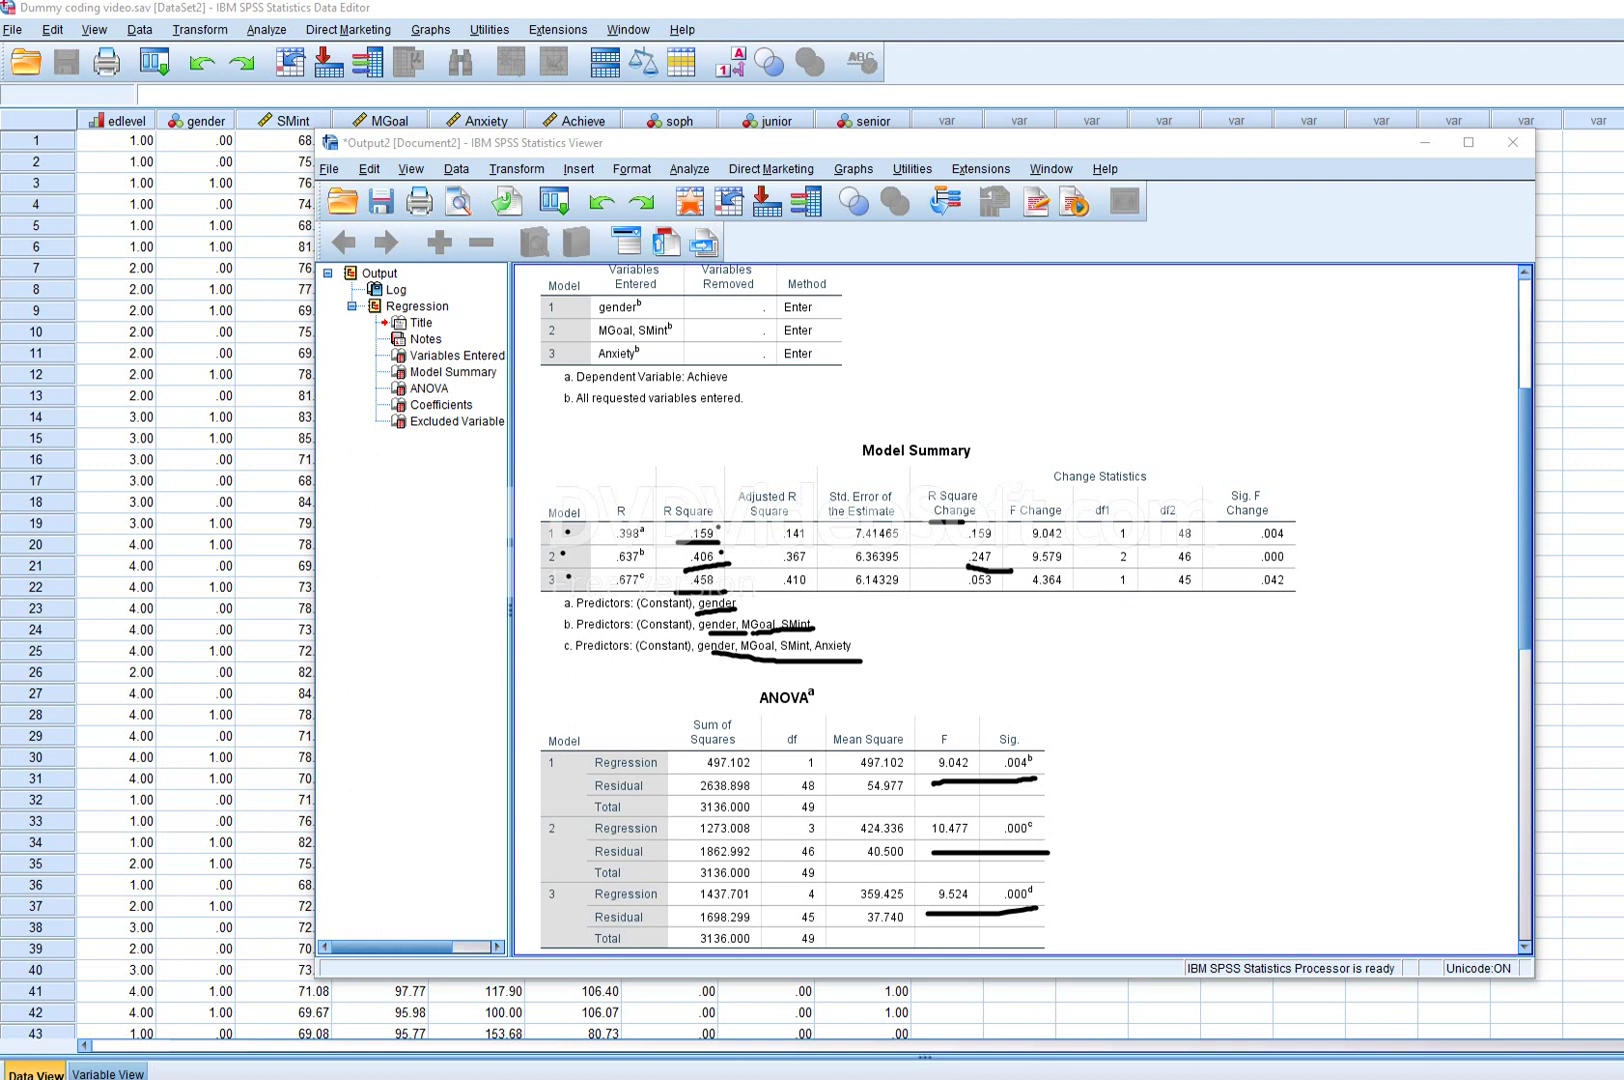
pyautogui.moveTo(967, 590); pyautogui.dragTo(1005, 589)
pyautogui.moveTo(818, 664); pyautogui.dragTo(844, 657)
pyautogui.moveTo(1291, 552); pyautogui.dragTo(1332, 547)
pyautogui.moveTo(1005, 556); pyautogui.dragTo(1023, 545)
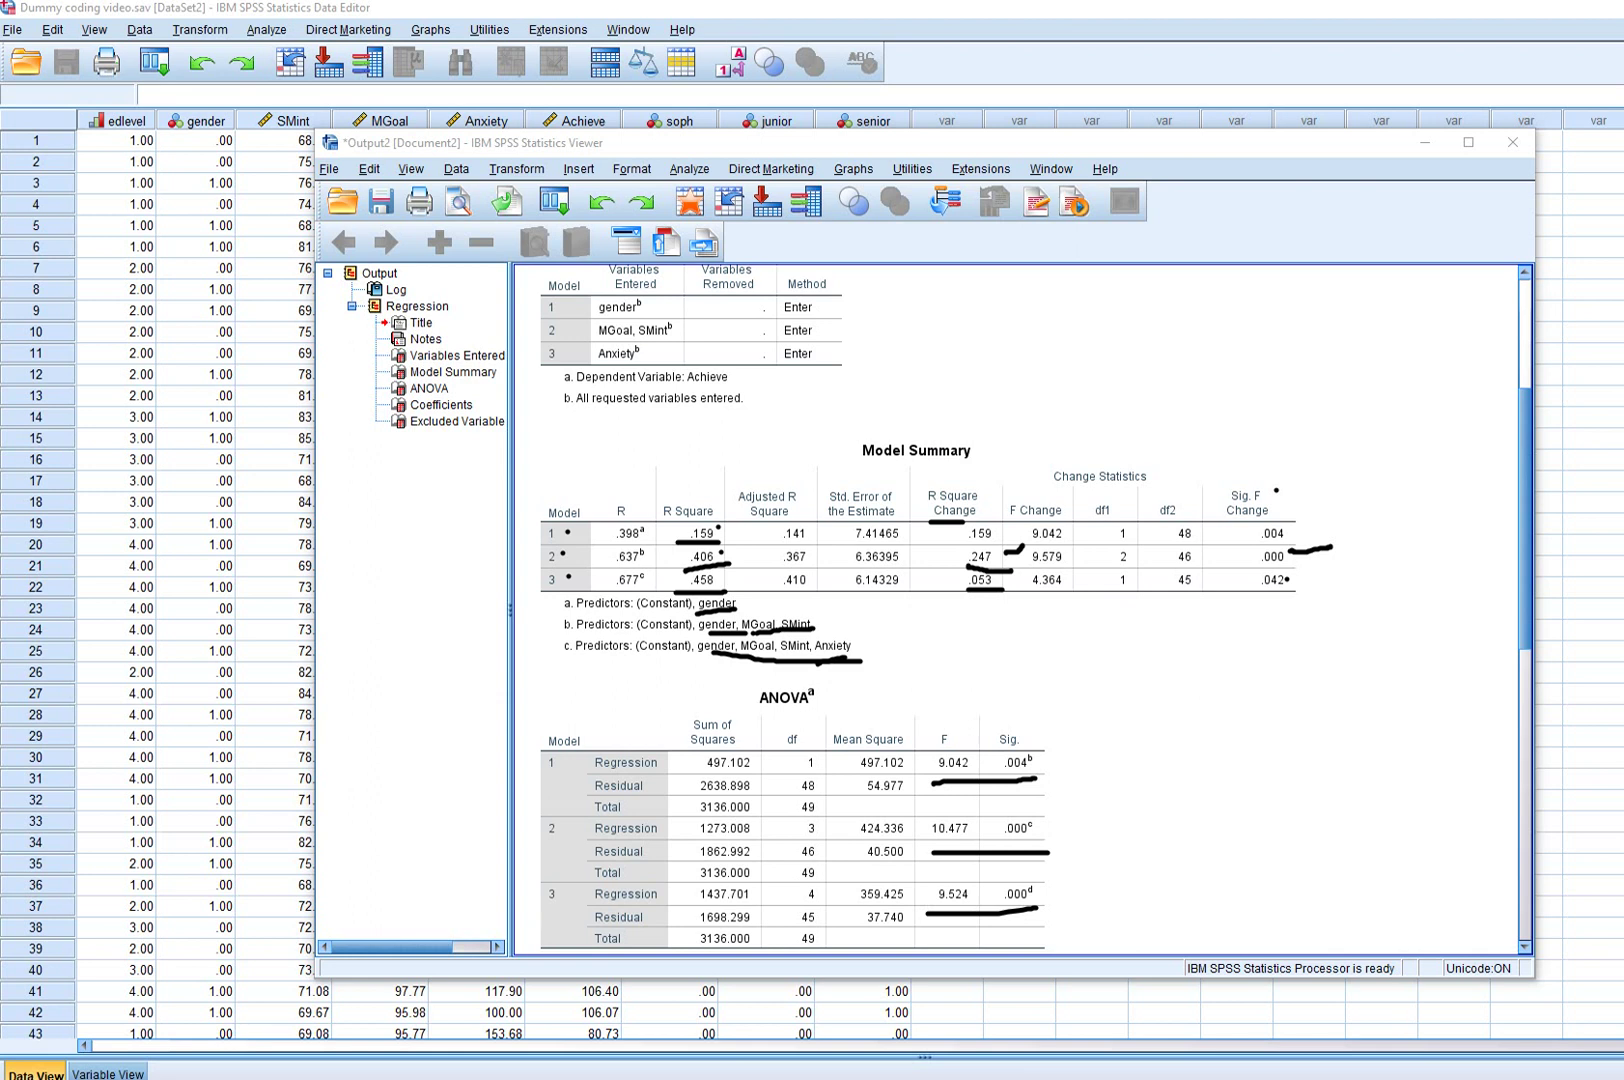
pyautogui.moveTo(1287, 578); pyautogui.dragTo(1338, 563)
pyautogui.moveTo(818, 658); pyautogui.dragTo(863, 662)
pyautogui.press('Escape')
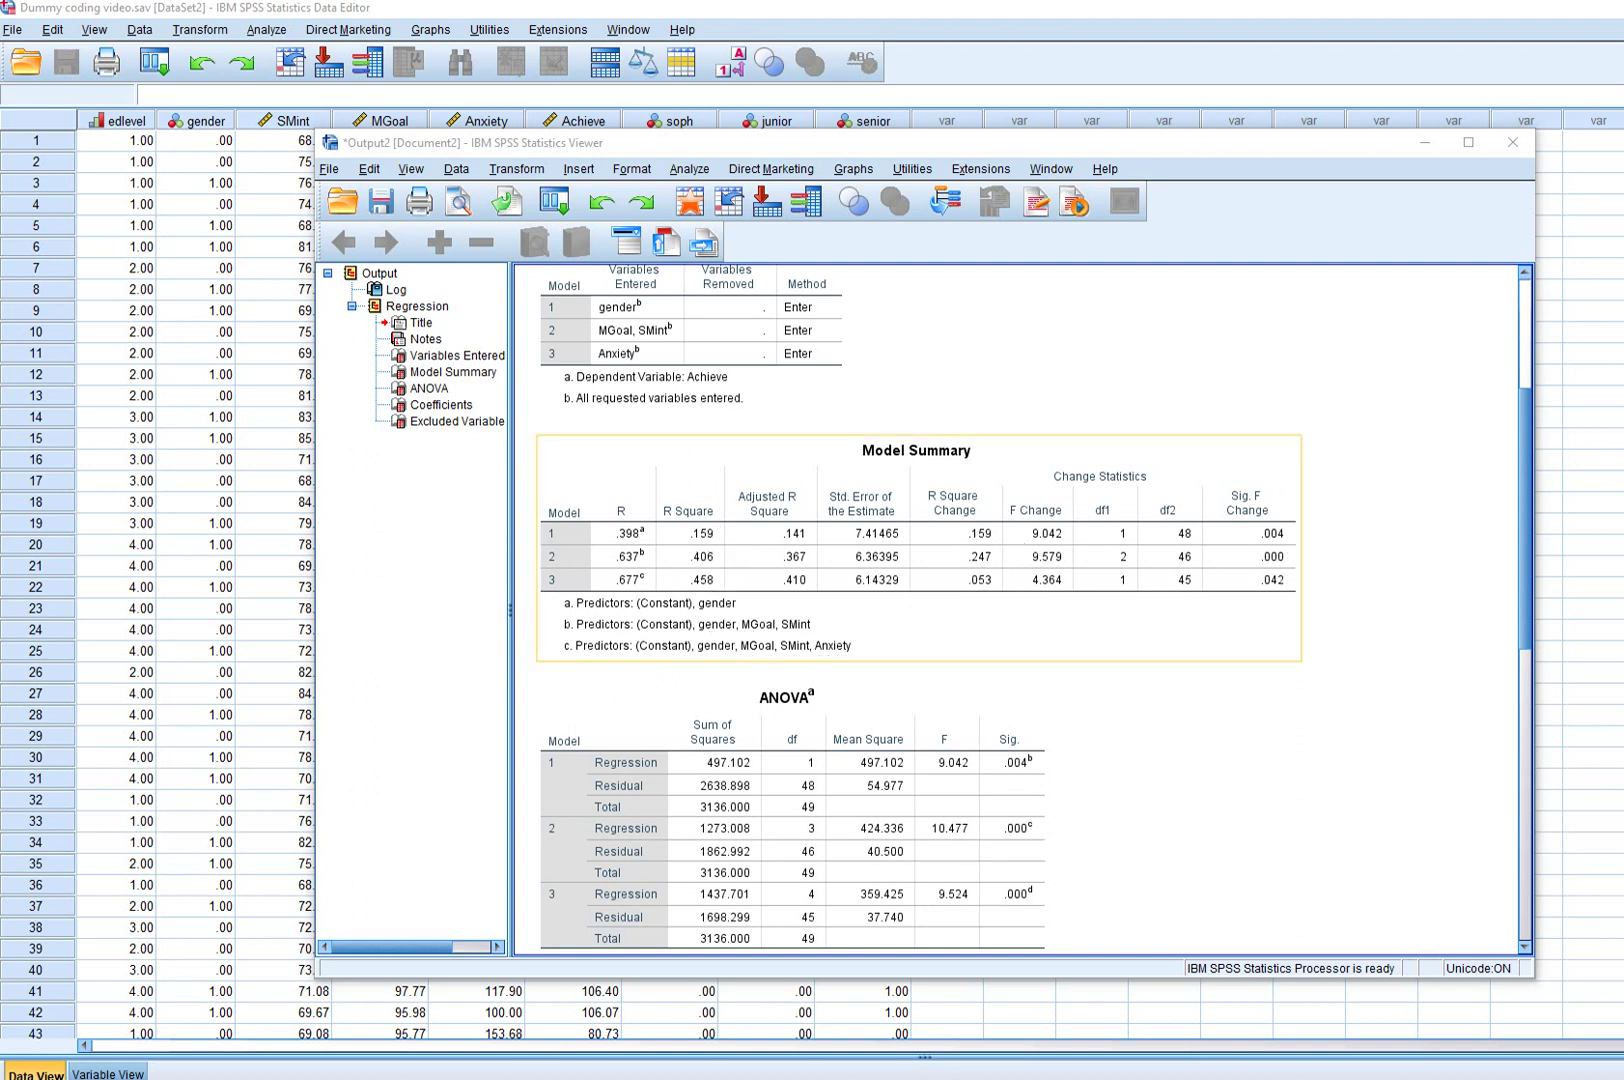
# Step: Examine the Coefficients table by model, marking model 3's B coefficients and significance values
pyautogui.scroll(-10, 1020, 610)
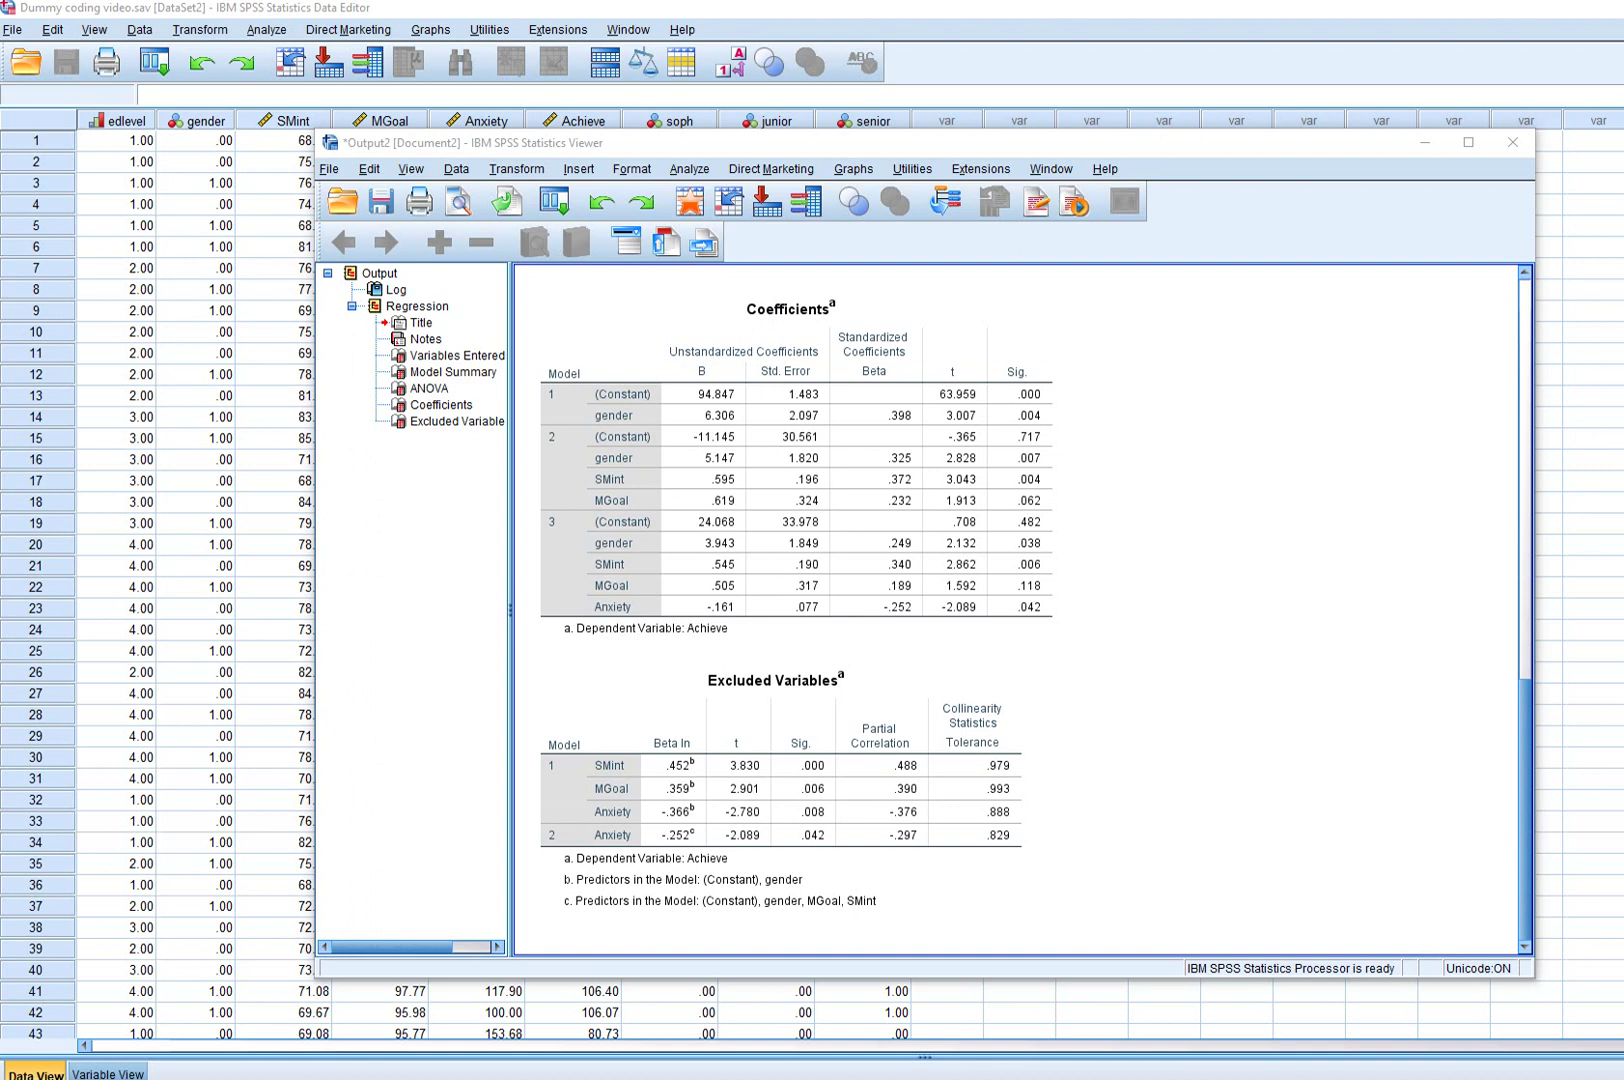
pyautogui.moveTo(539, 404); pyautogui.dragTo(579, 404)
pyautogui.moveTo(545, 545); pyautogui.dragTo(567, 537)
pyautogui.moveTo(744, 540); pyautogui.dragTo(741, 614)
pyautogui.moveTo(1068, 538); pyautogui.dragTo(1060, 601)
pyautogui.moveTo(568, 535)
pyautogui.mouseDown()
pyautogui.moveTo(560, 517)
pyautogui.moveTo(512, 525)
pyautogui.moveTo(588, 557)
pyautogui.mouseUp()
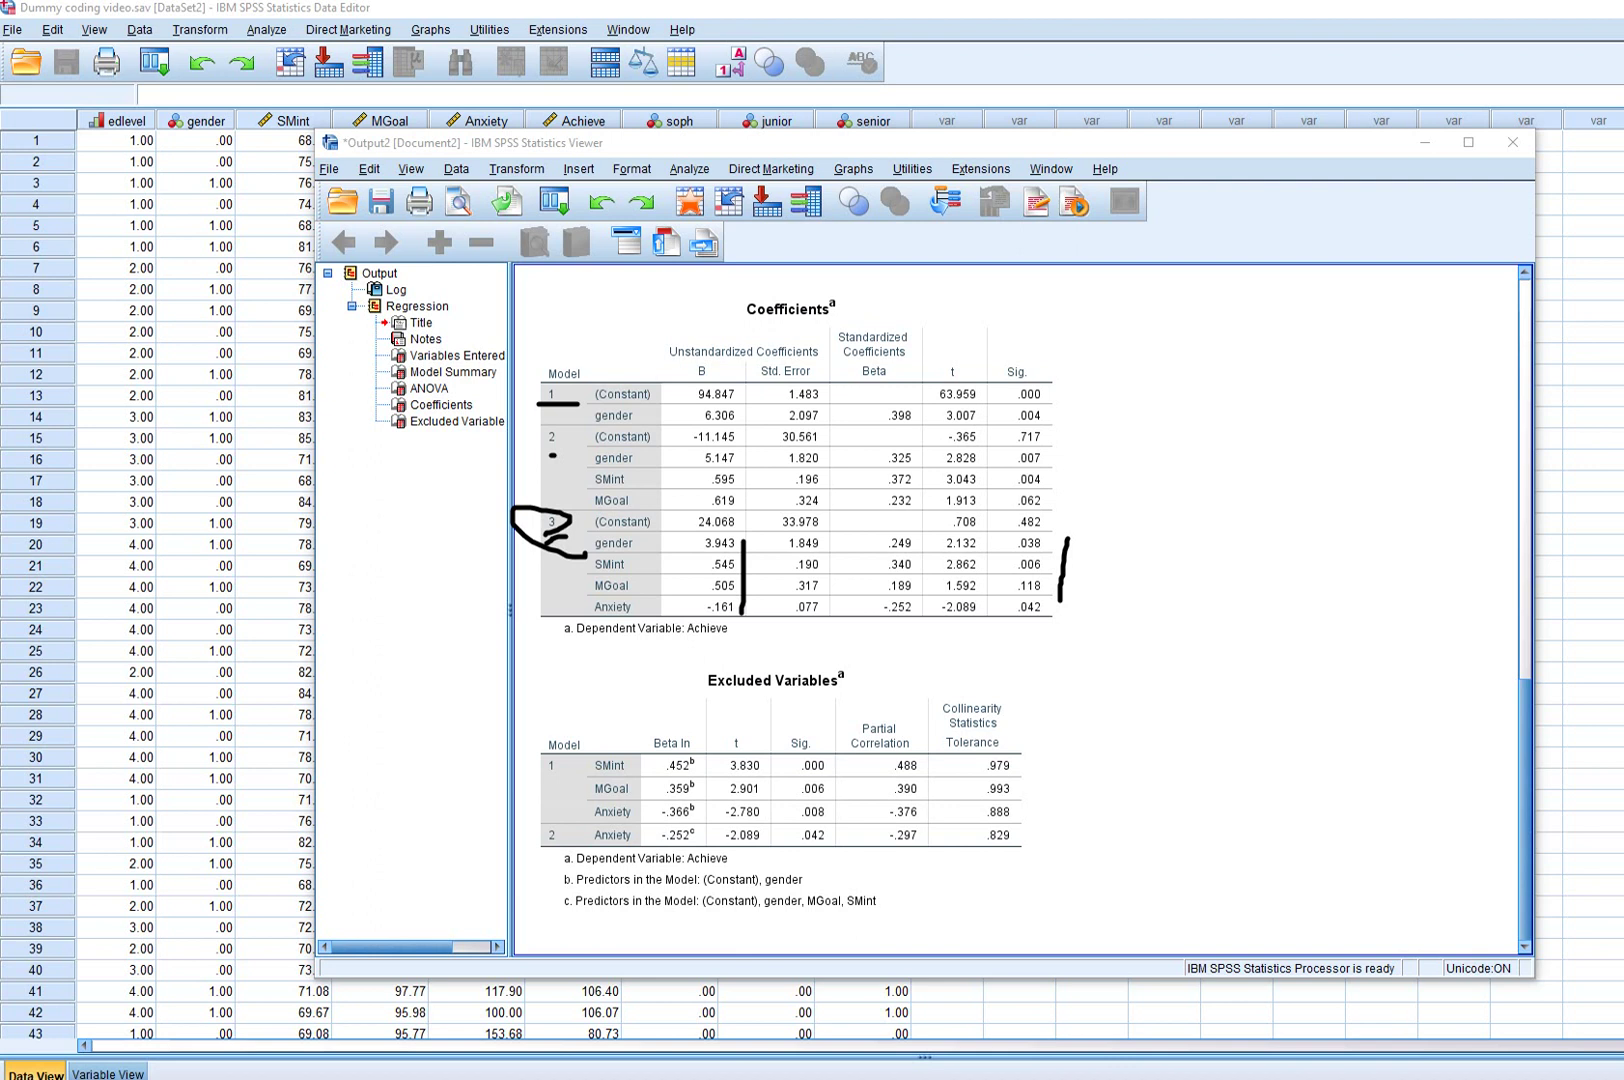
# Step: Clear the annotations on the Coefficients table and close the hierarchical regression output
pyautogui.press('Escape')
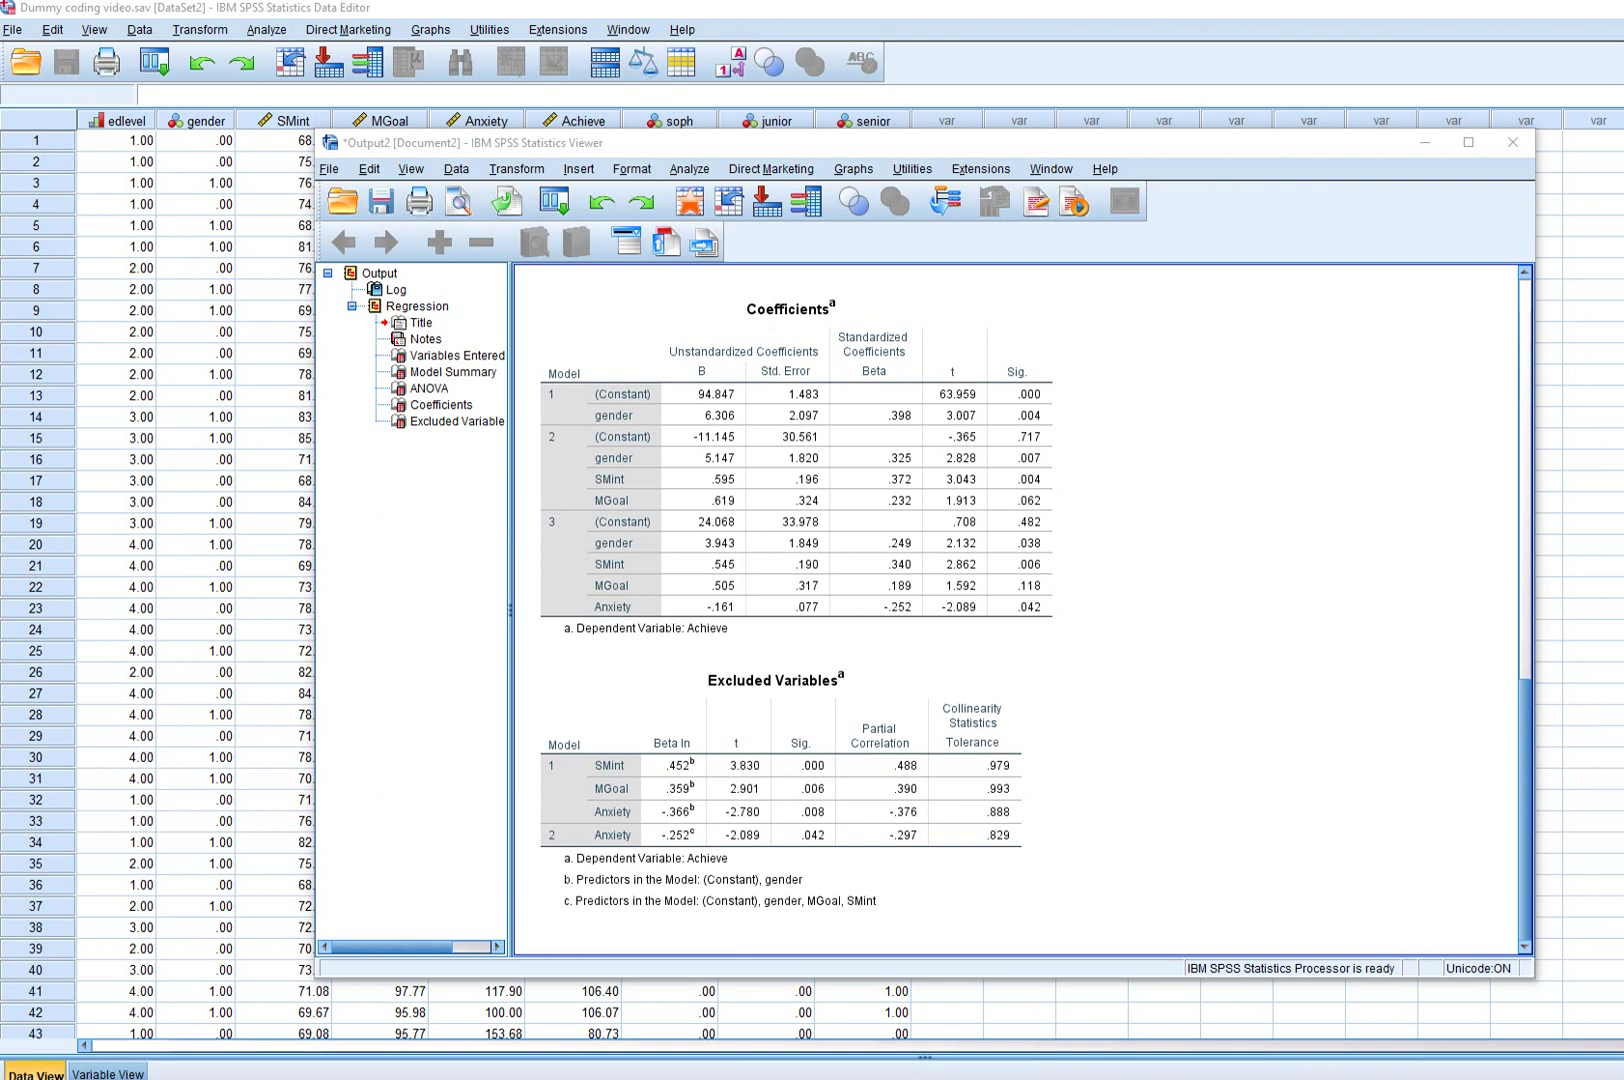
pyautogui.click(1513, 142)
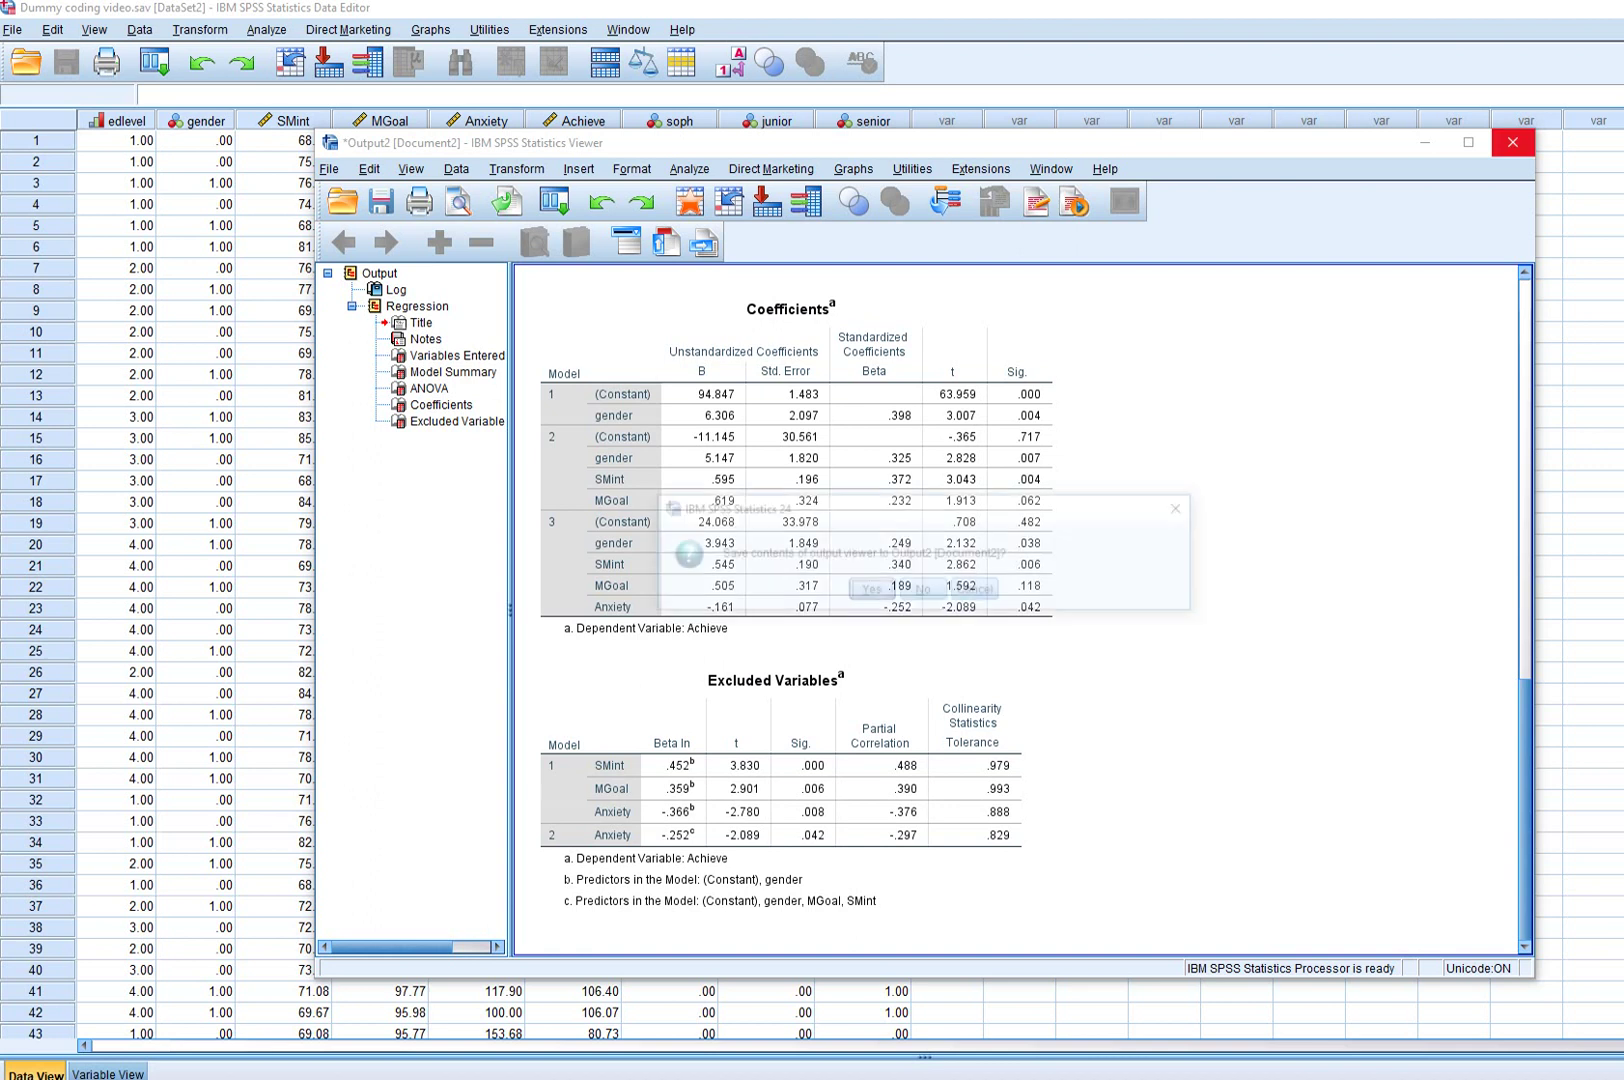
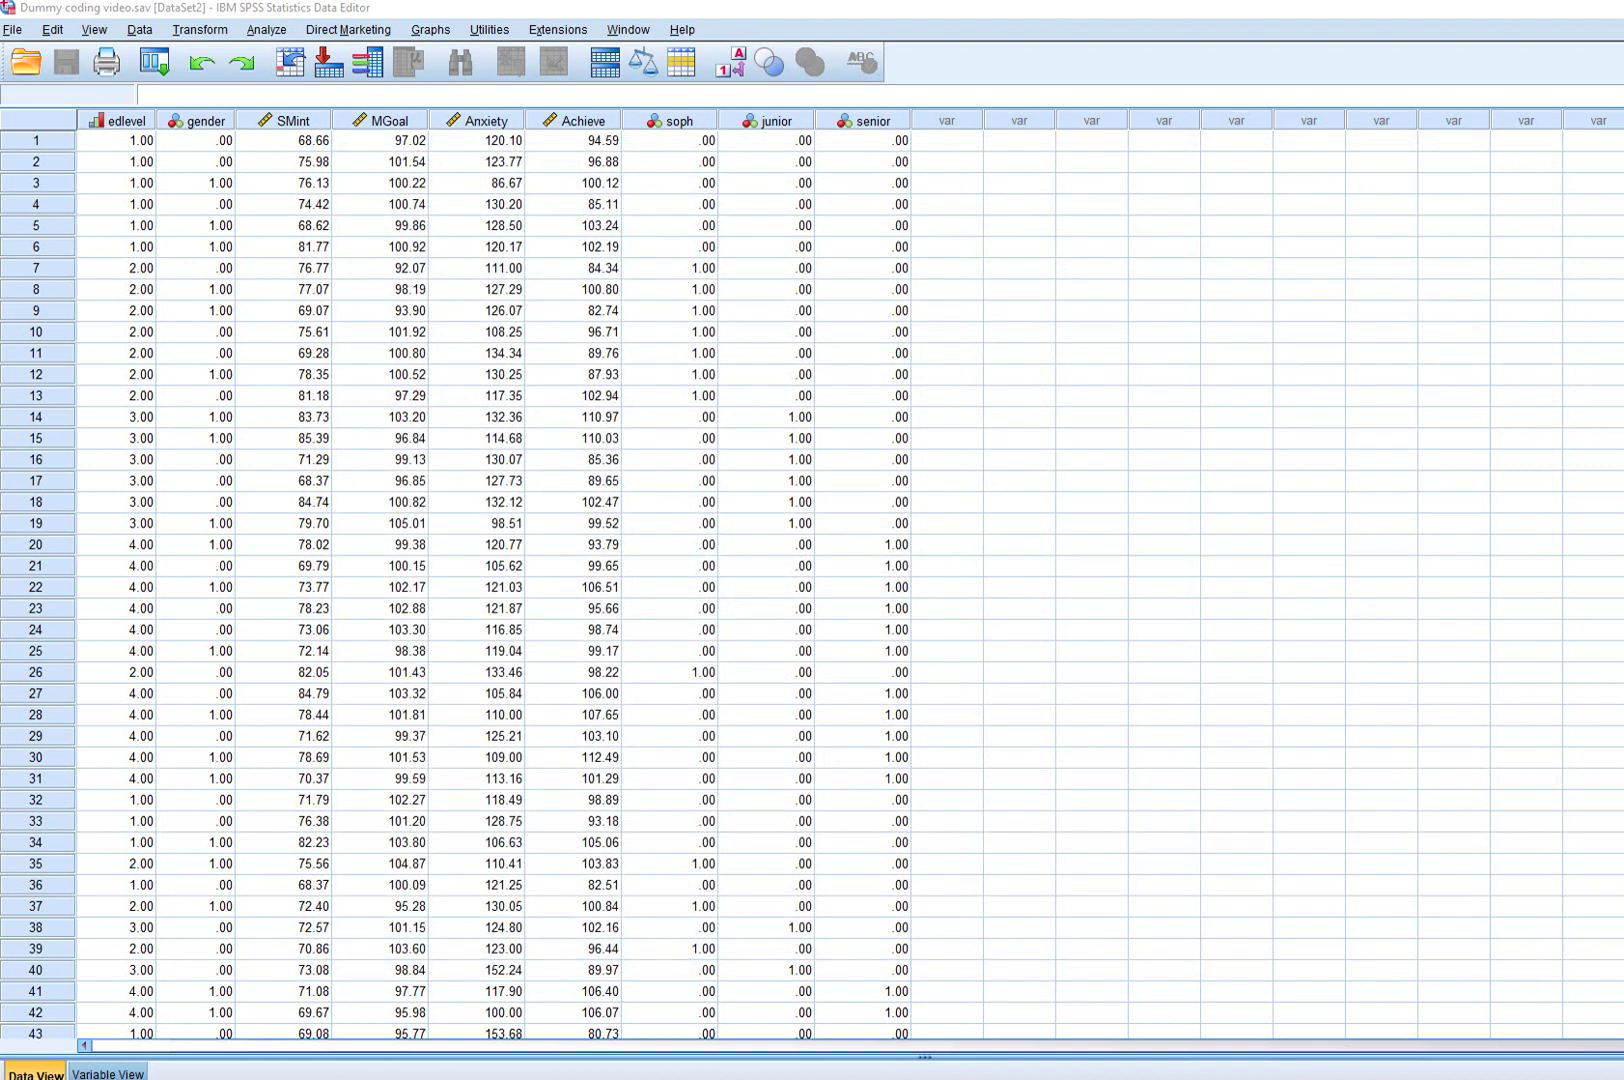
# Step: Reset the Linear Regression setup and assign Achieve as the dependent variable
pyautogui.click(266, 29)
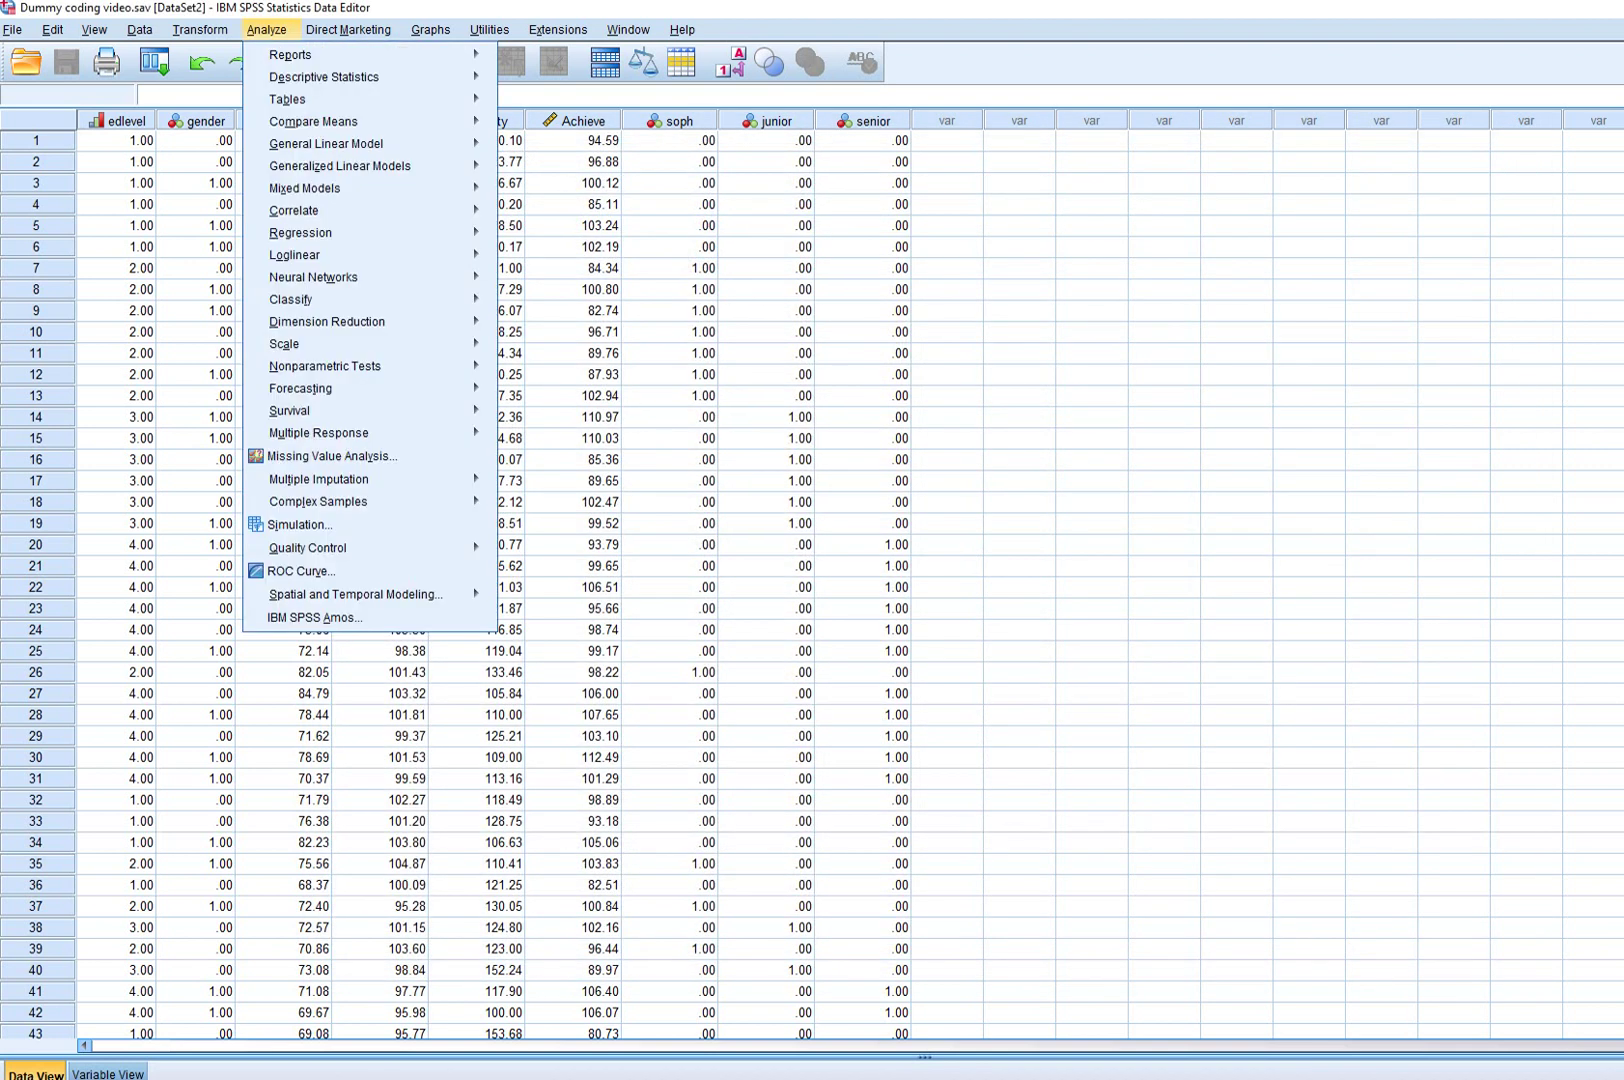
pyautogui.moveTo(300, 232)
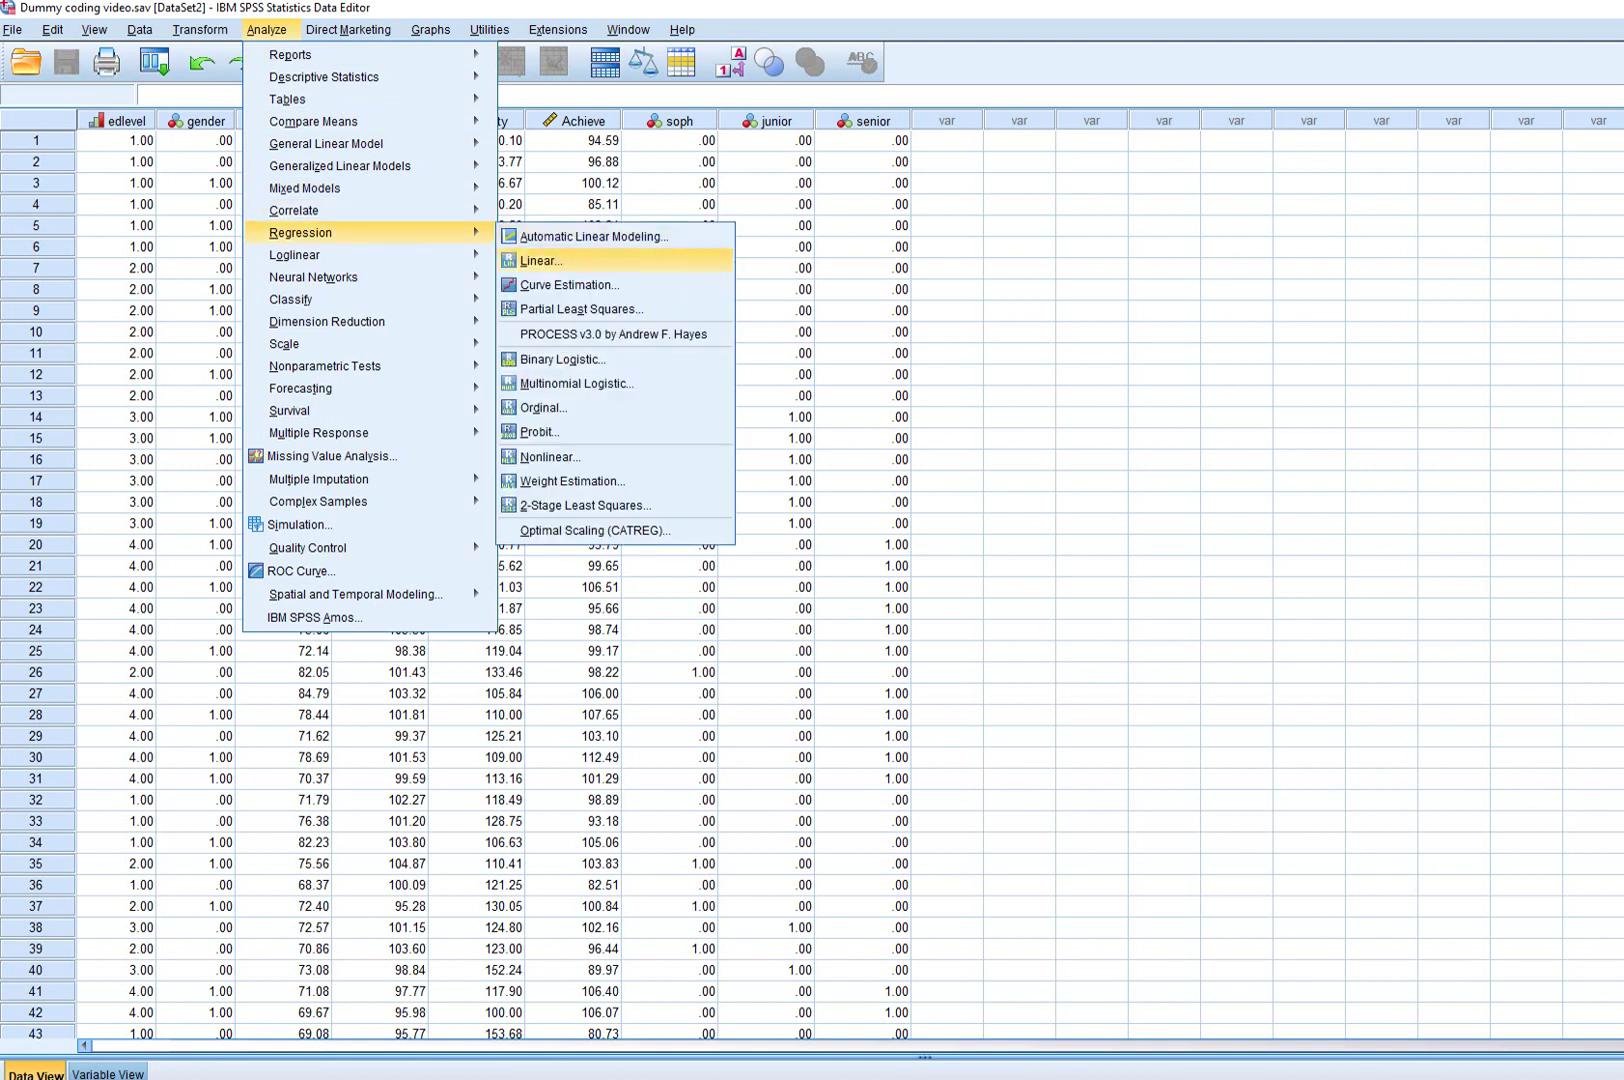
pyautogui.click(541, 260)
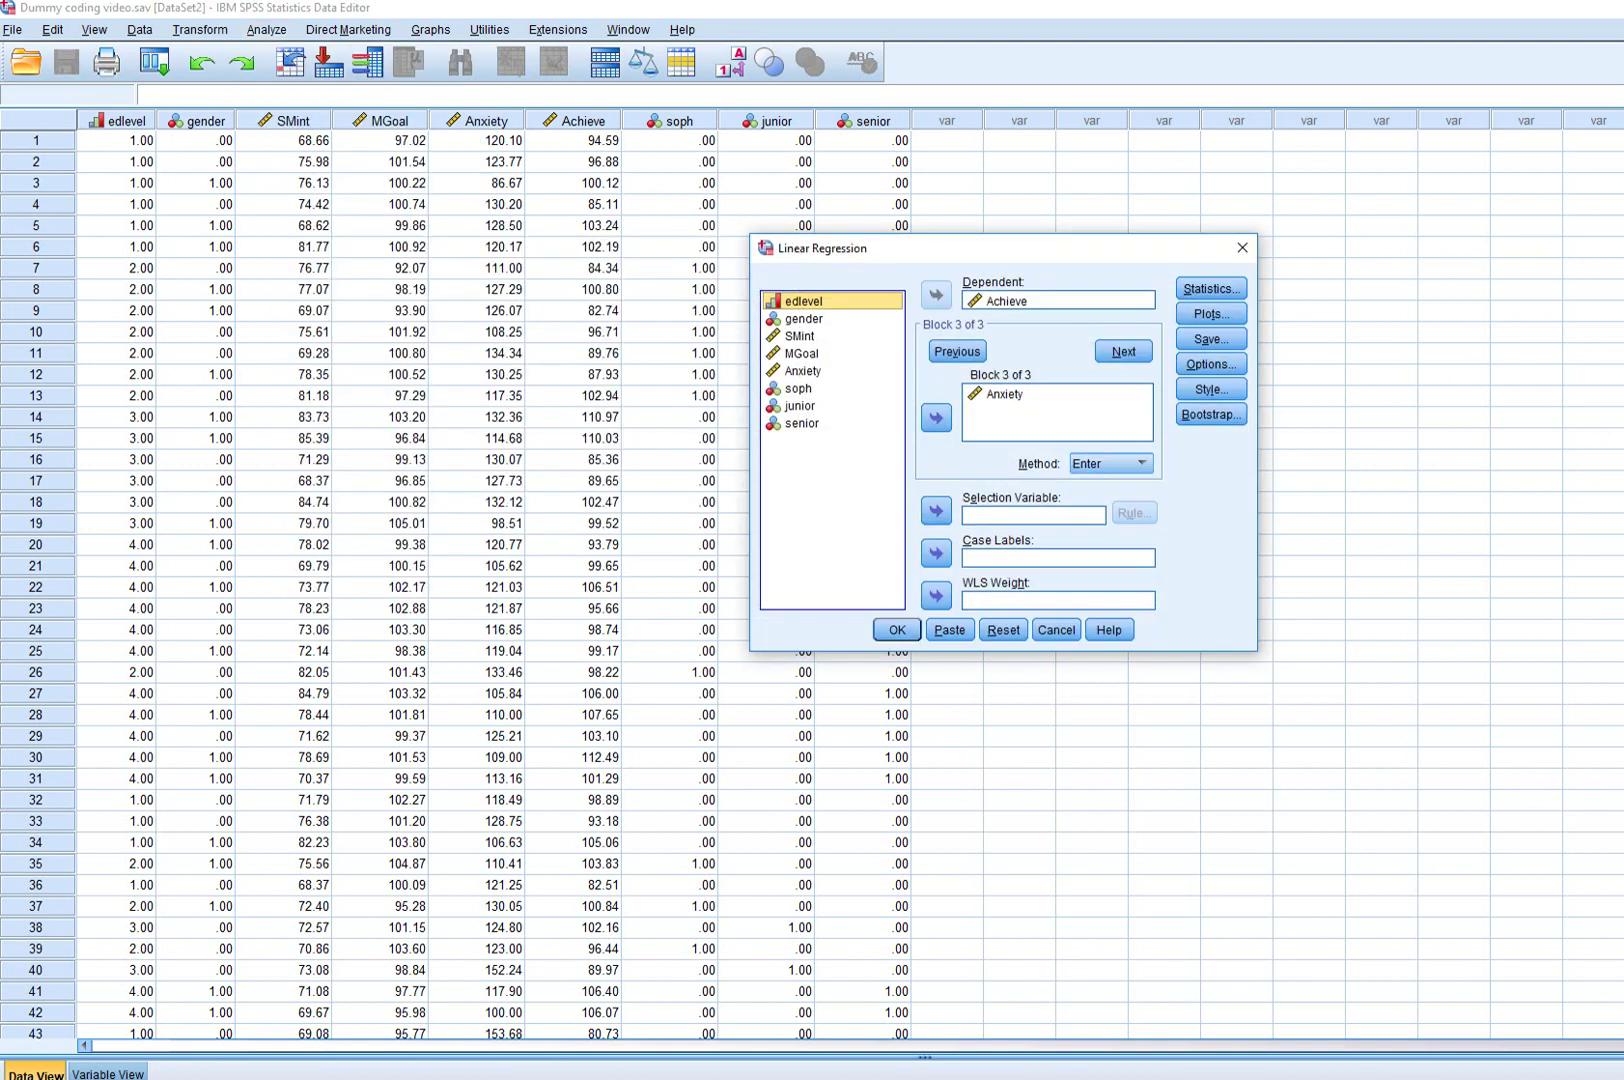
pyautogui.click(1003, 629)
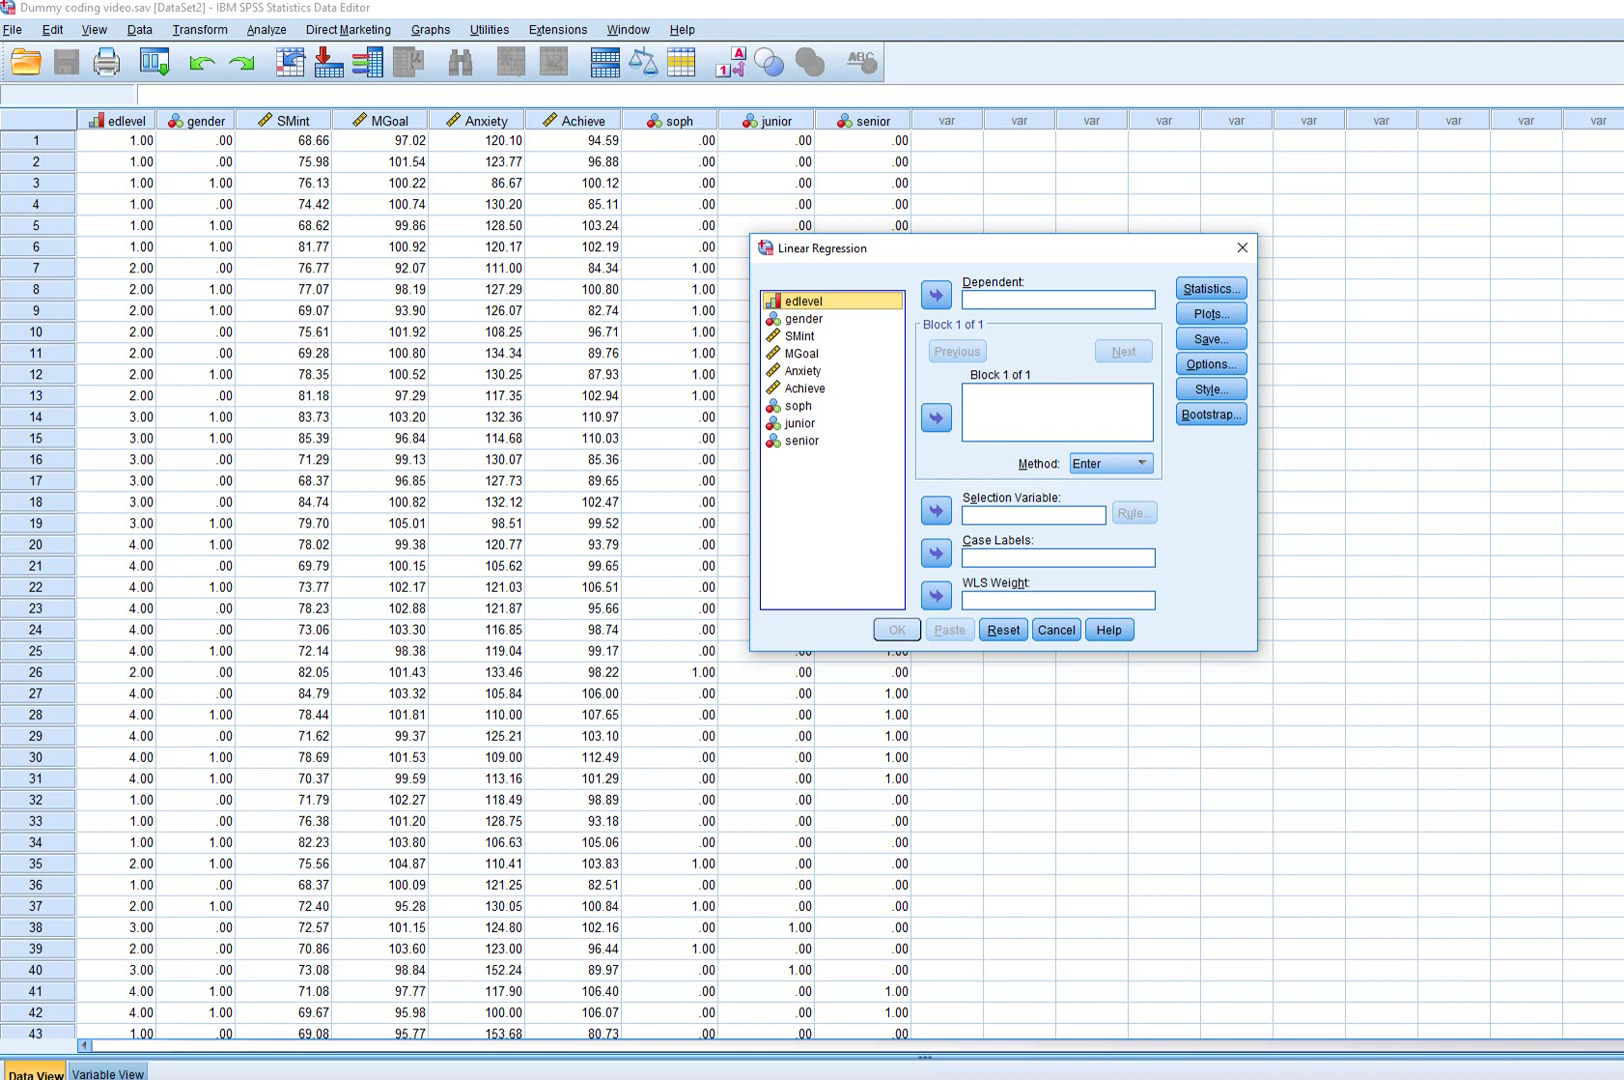
pyautogui.click(832, 388)
pyautogui.click(935, 295)
# Step: Add gender, SMint, MGoal and Anxiety together as block 1 predictors and set the entry method to Forward
pyautogui.click(832, 370)
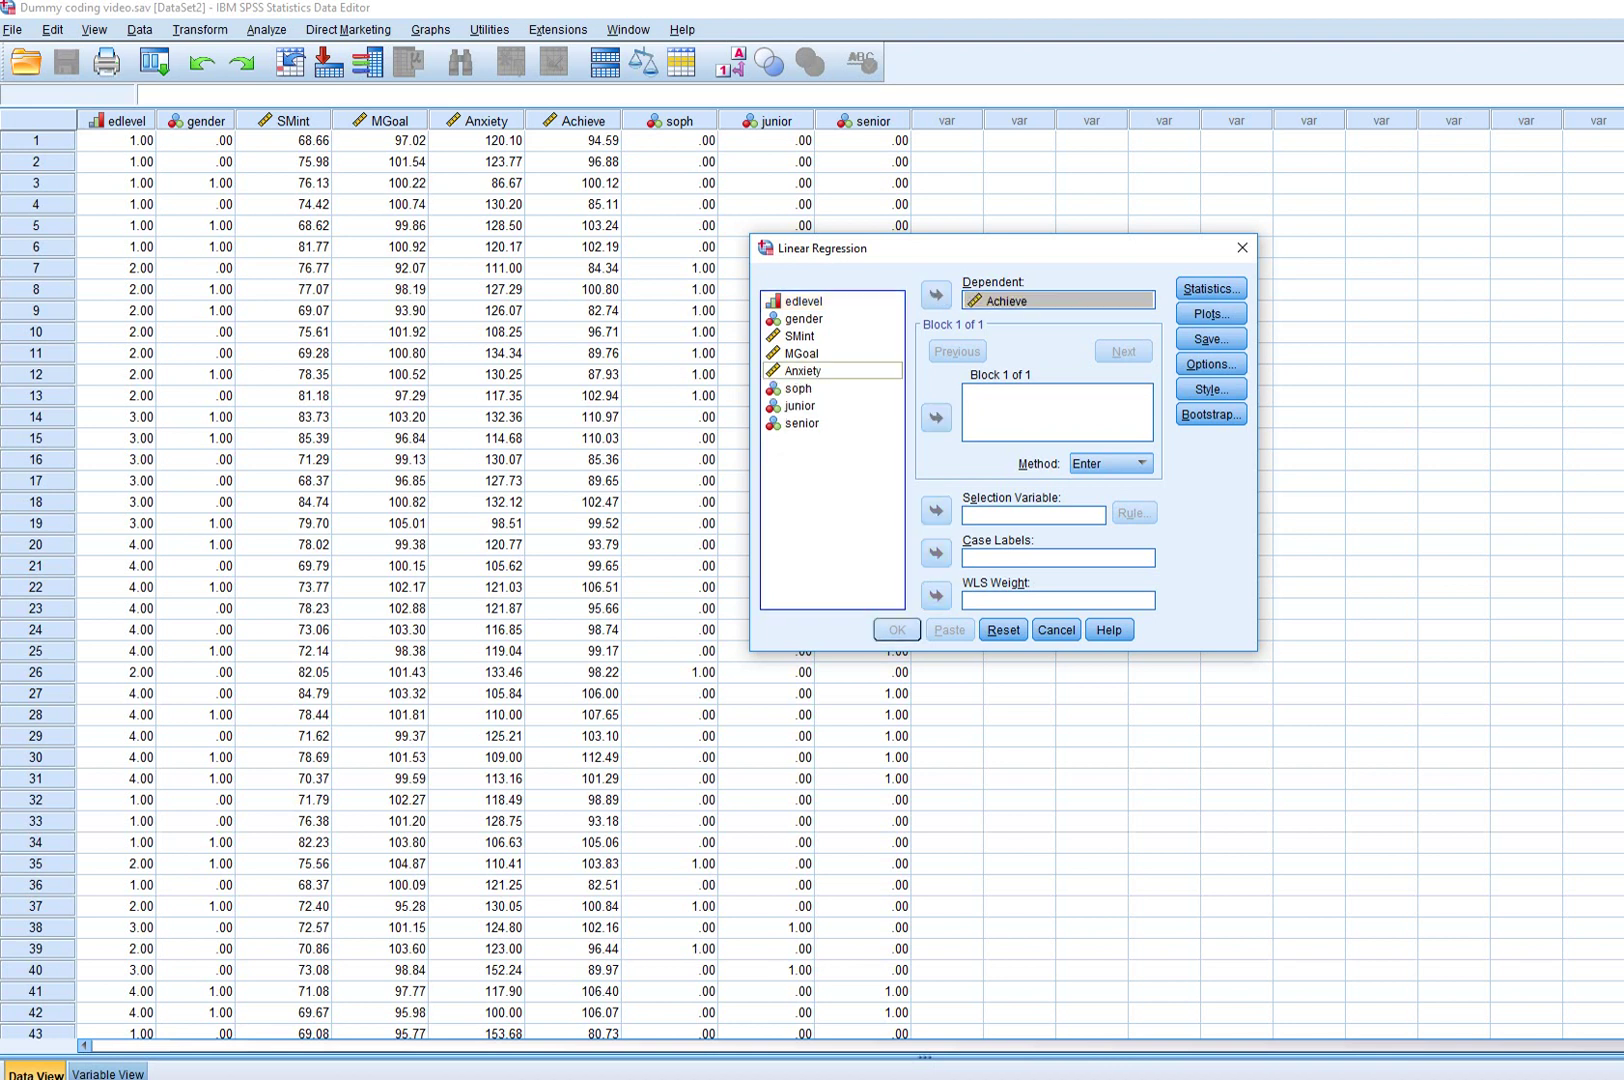
pyautogui.click(832, 318)
pyautogui.keyDown('shift'); pyautogui.click(802, 371); pyautogui.keyUp('shift')
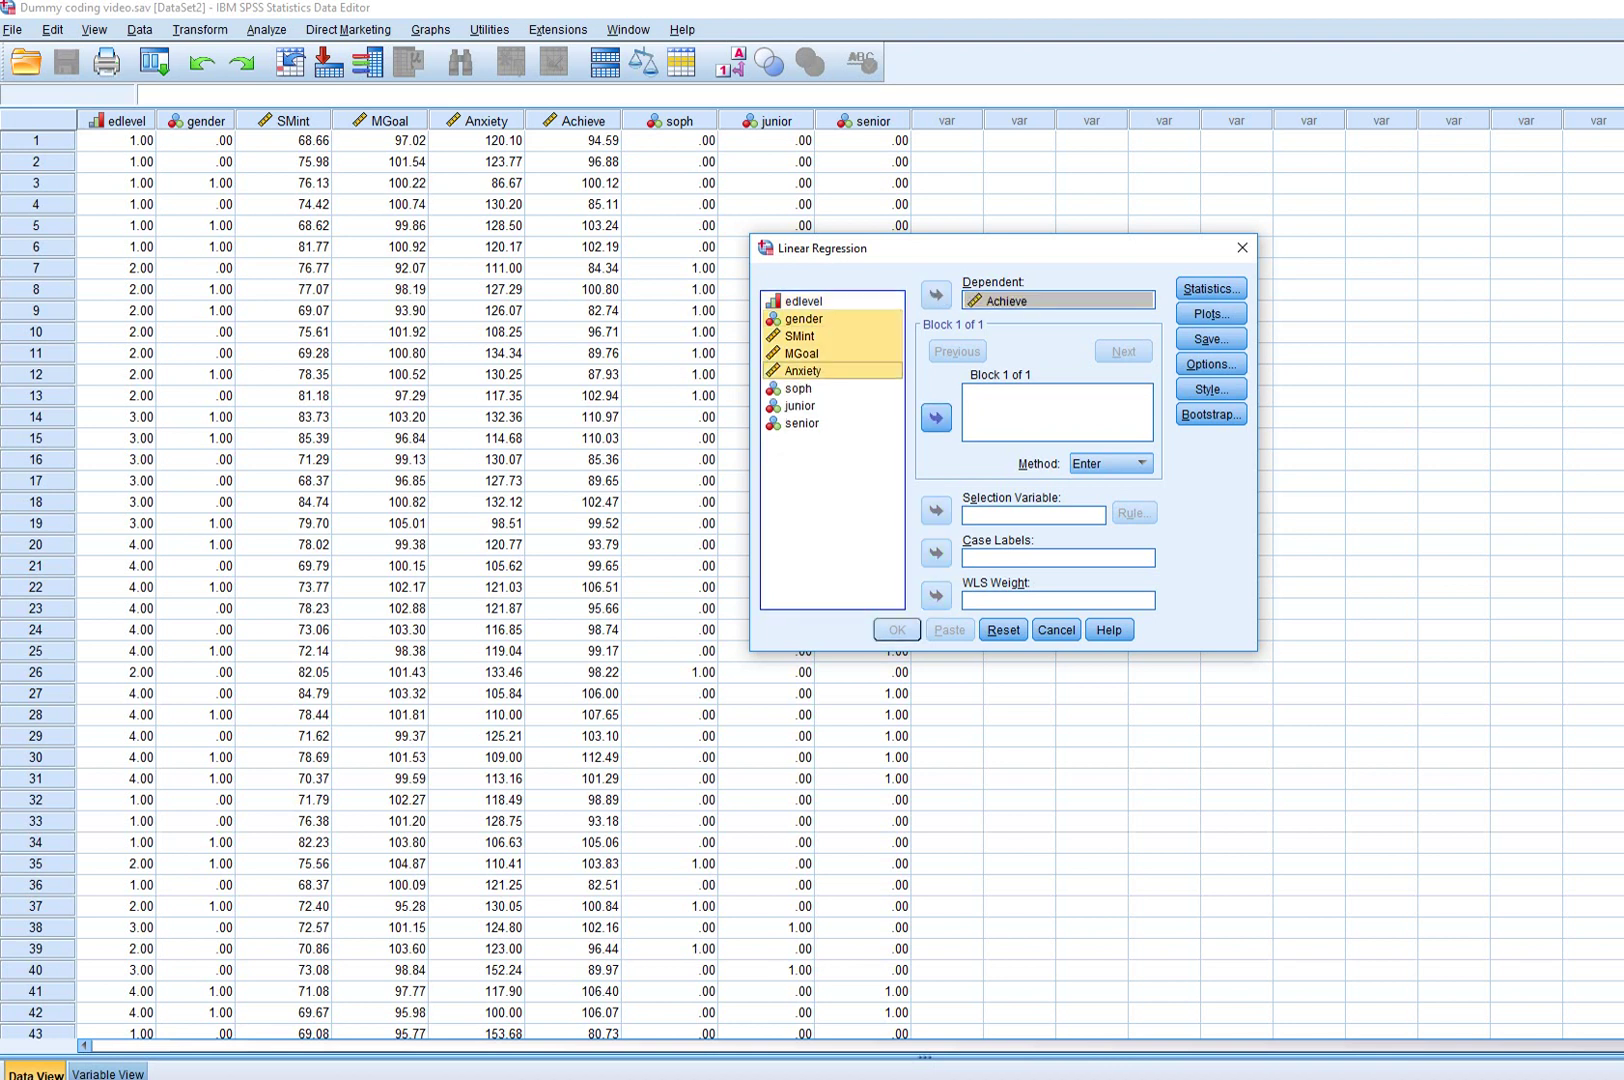
pyautogui.click(936, 418)
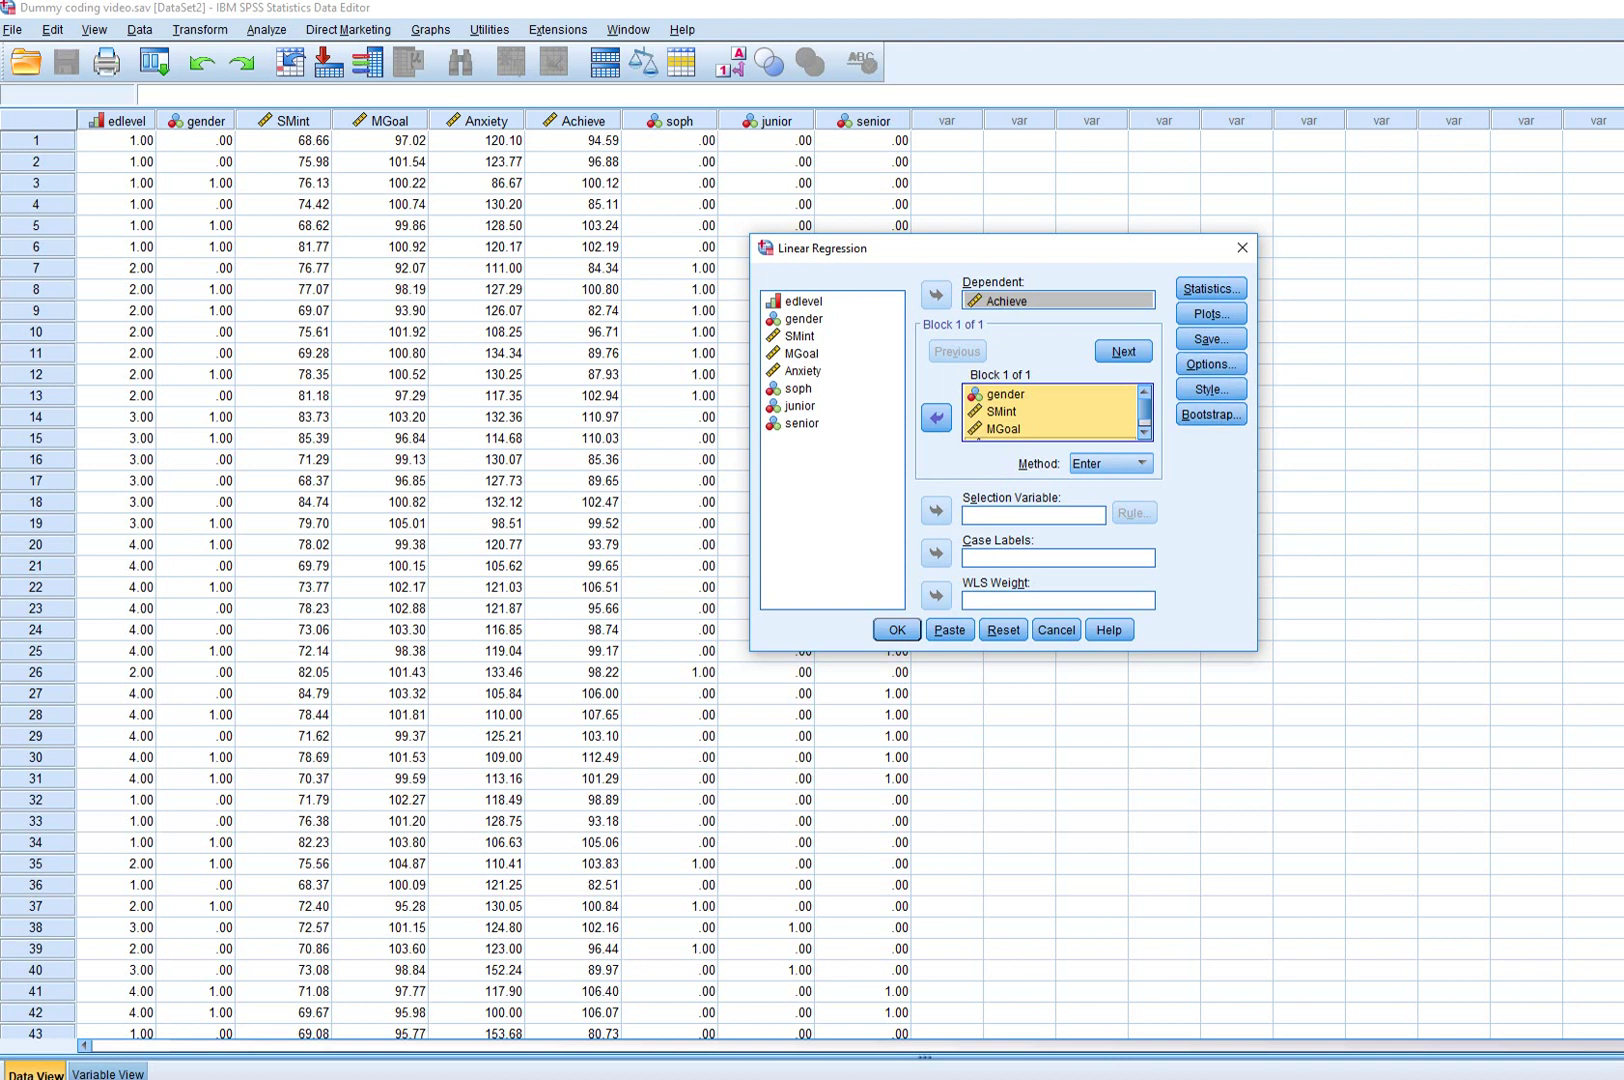
pyautogui.click(1110, 463)
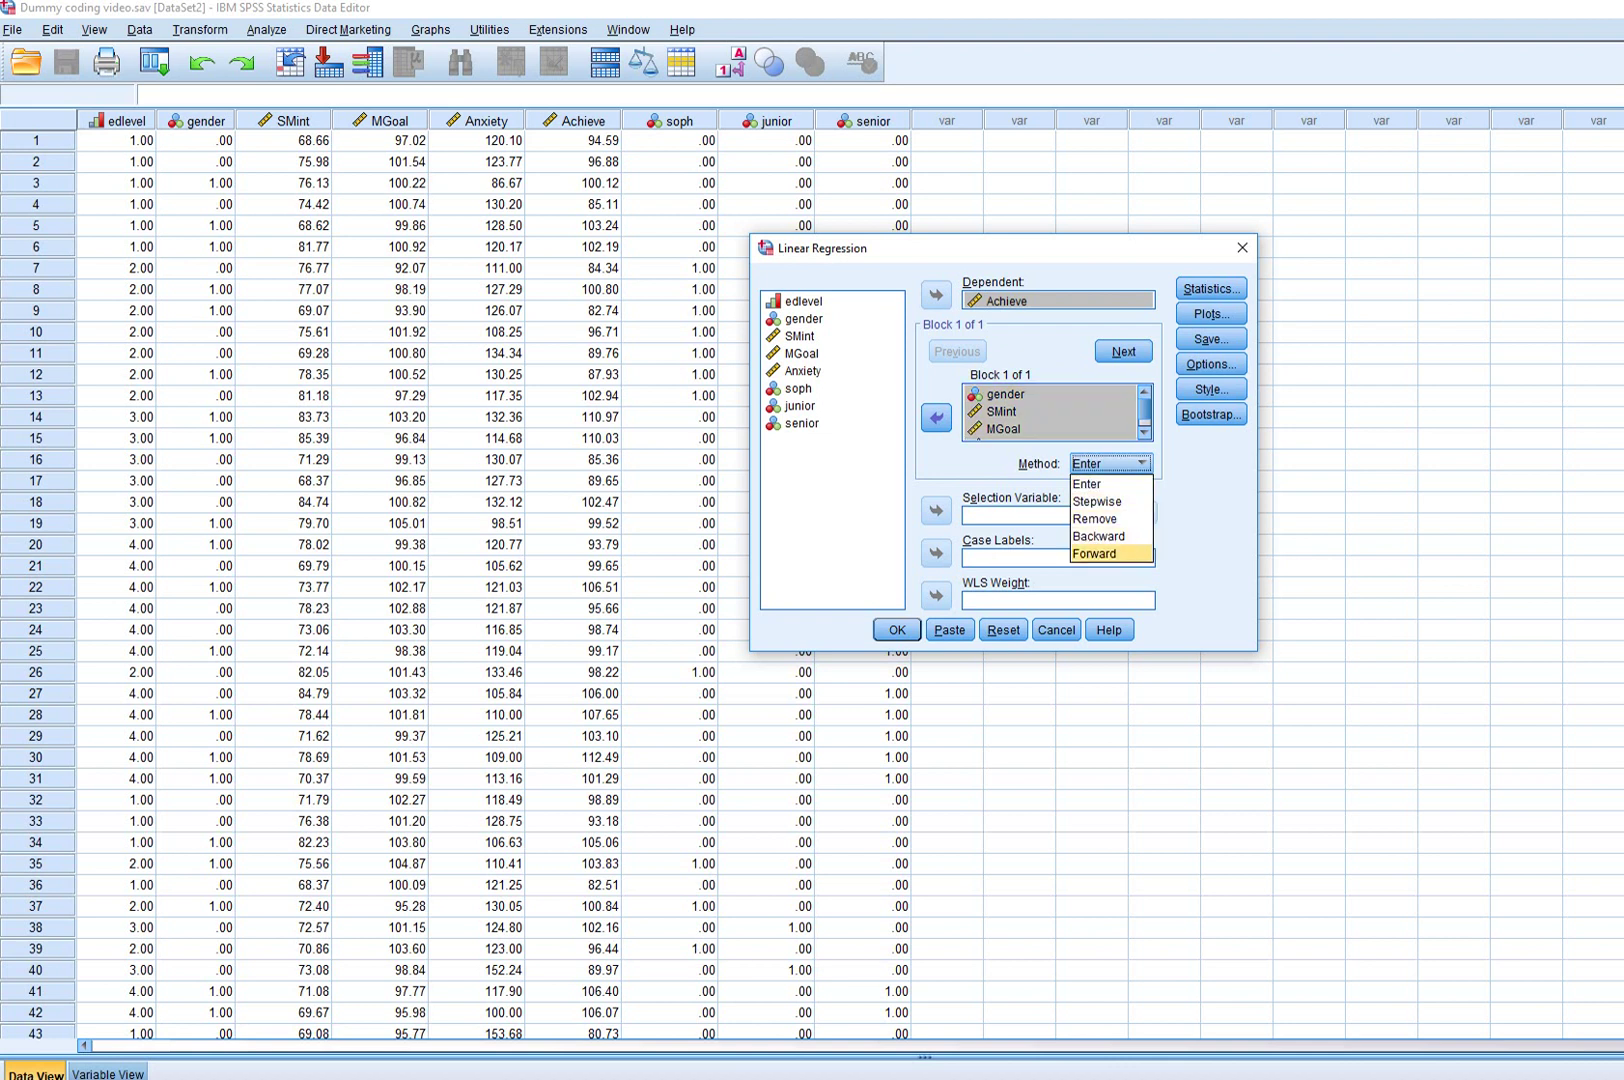
pyautogui.click(1110, 553)
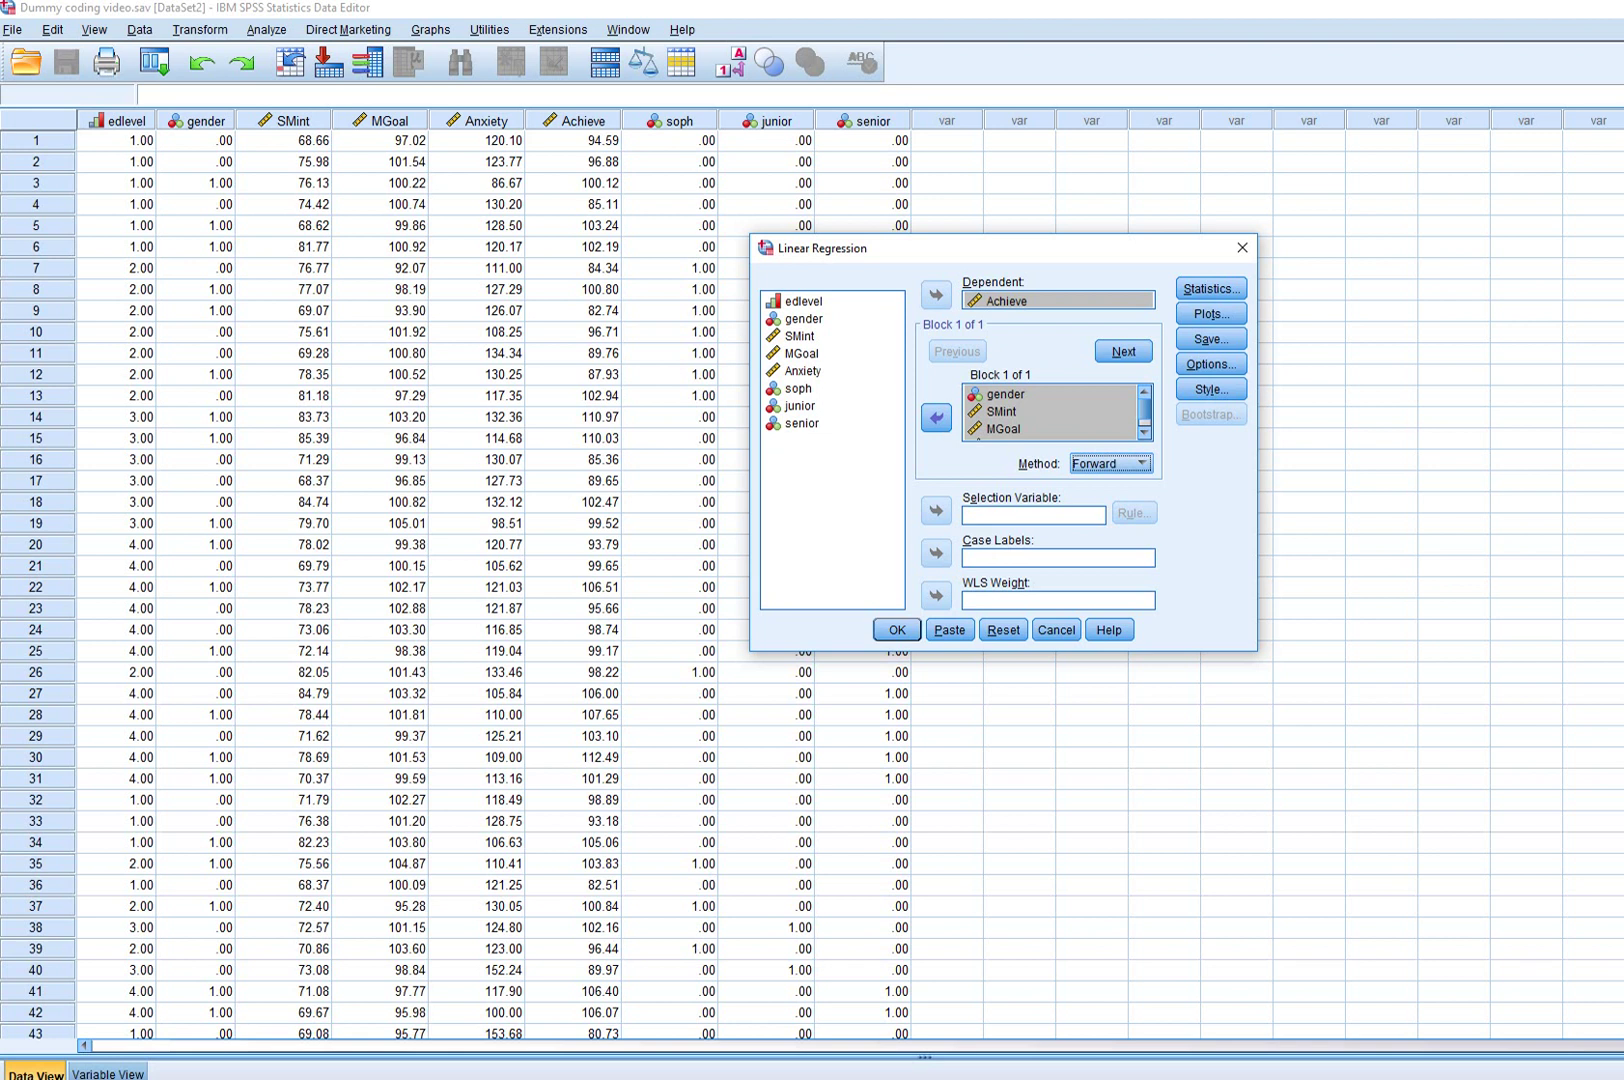
# Step: Include R squared change in the regression statistics and run the forward regression
pyautogui.click(1211, 288)
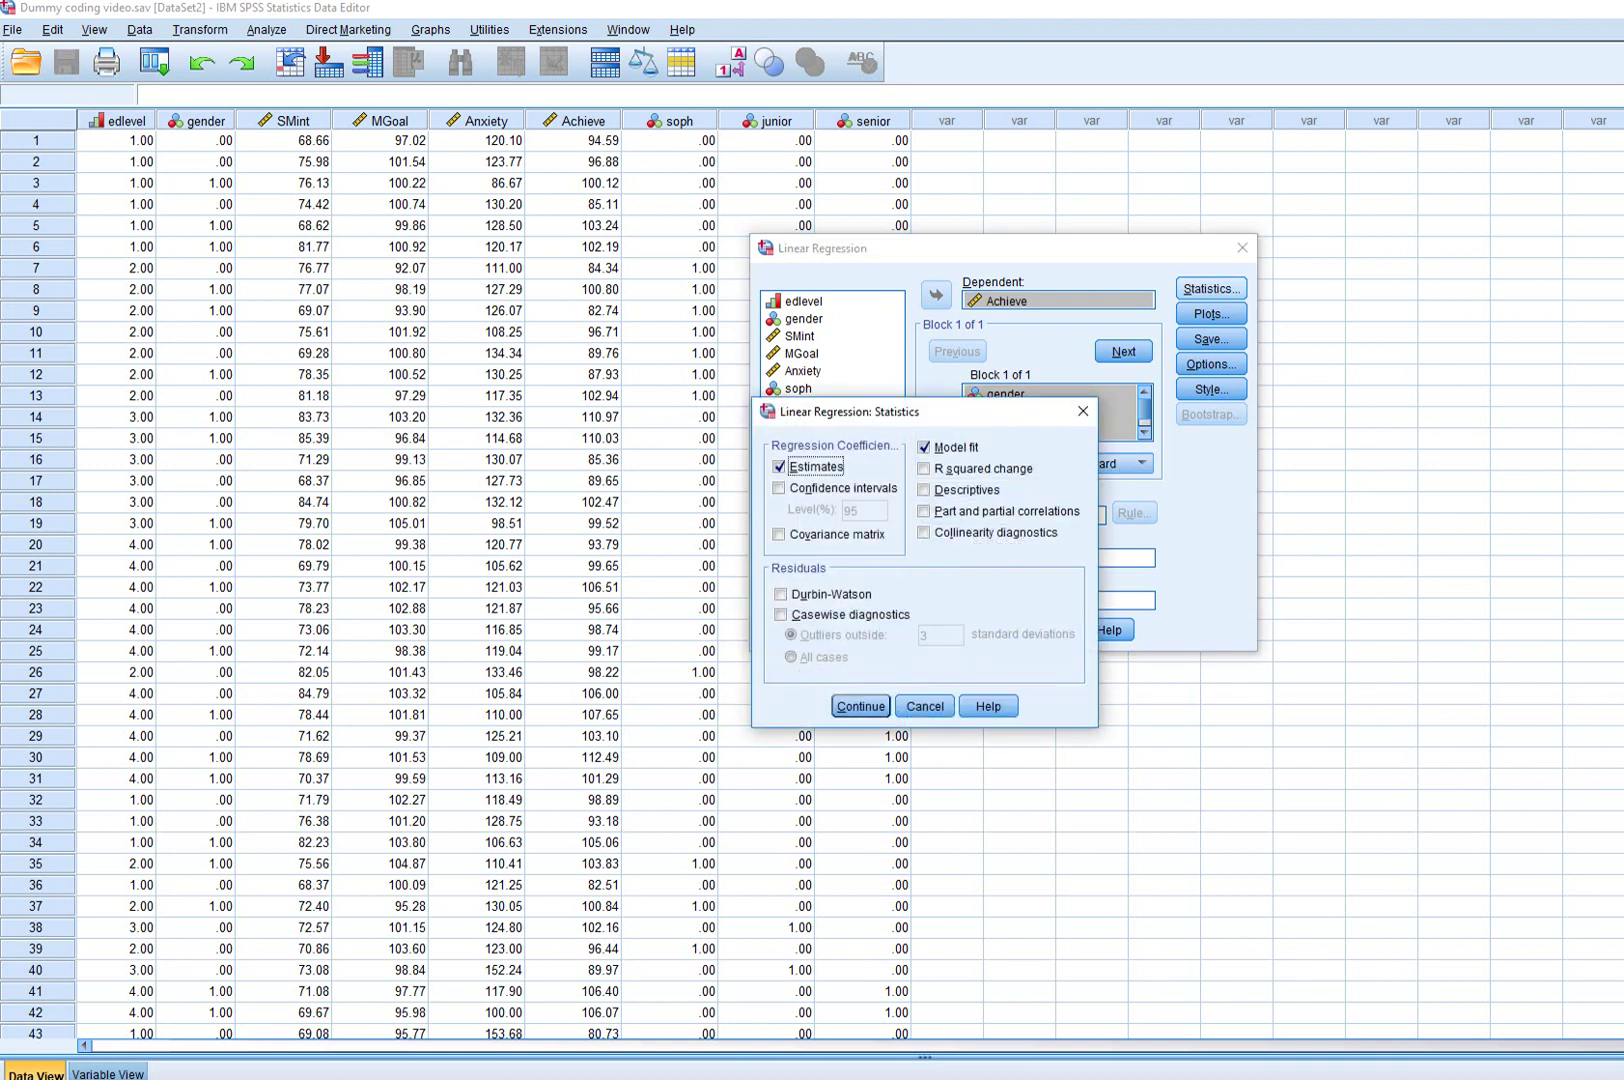
pyautogui.click(923, 468)
pyautogui.click(860, 706)
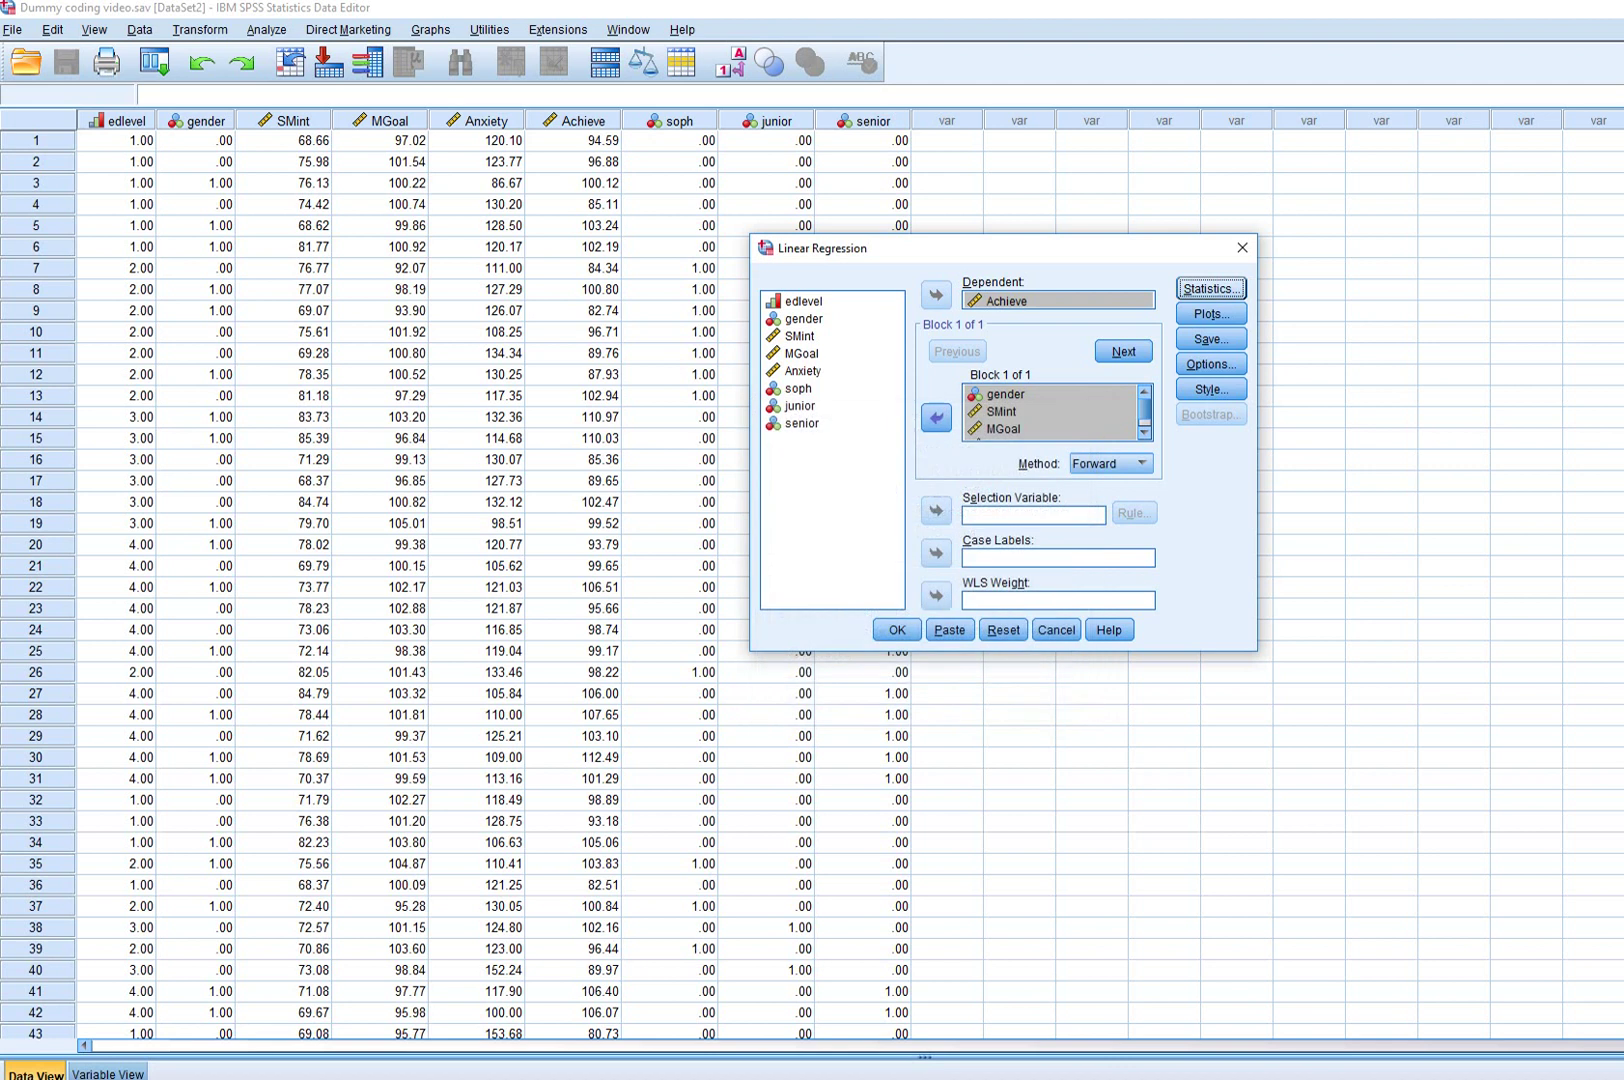
pyautogui.click(897, 629)
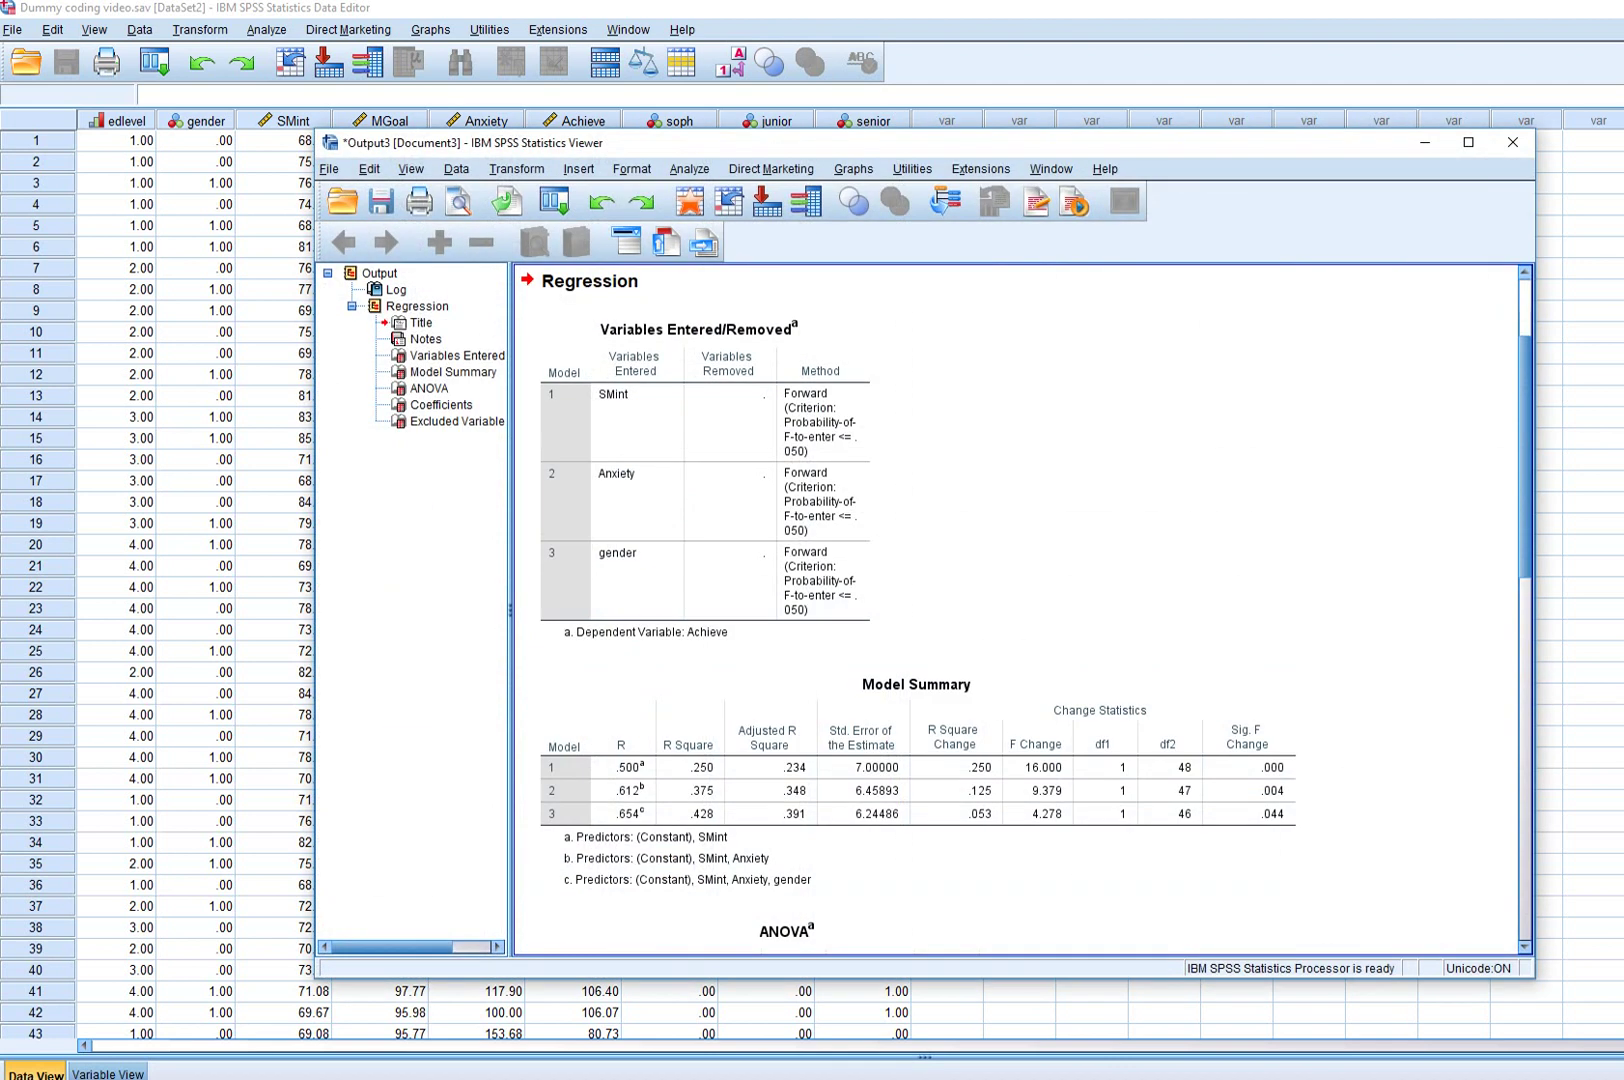
# Step: Examine the Variables Entered/Removed table, underlining the three model numbers and the table title
pyautogui.moveTo(529, 410); pyautogui.dragTo(569, 406)
pyautogui.moveTo(533, 495); pyautogui.dragTo(576, 490)
pyautogui.moveTo(531, 572); pyautogui.dragTo(557, 563)
pyautogui.moveTo(615, 339); pyautogui.dragTo(722, 336)
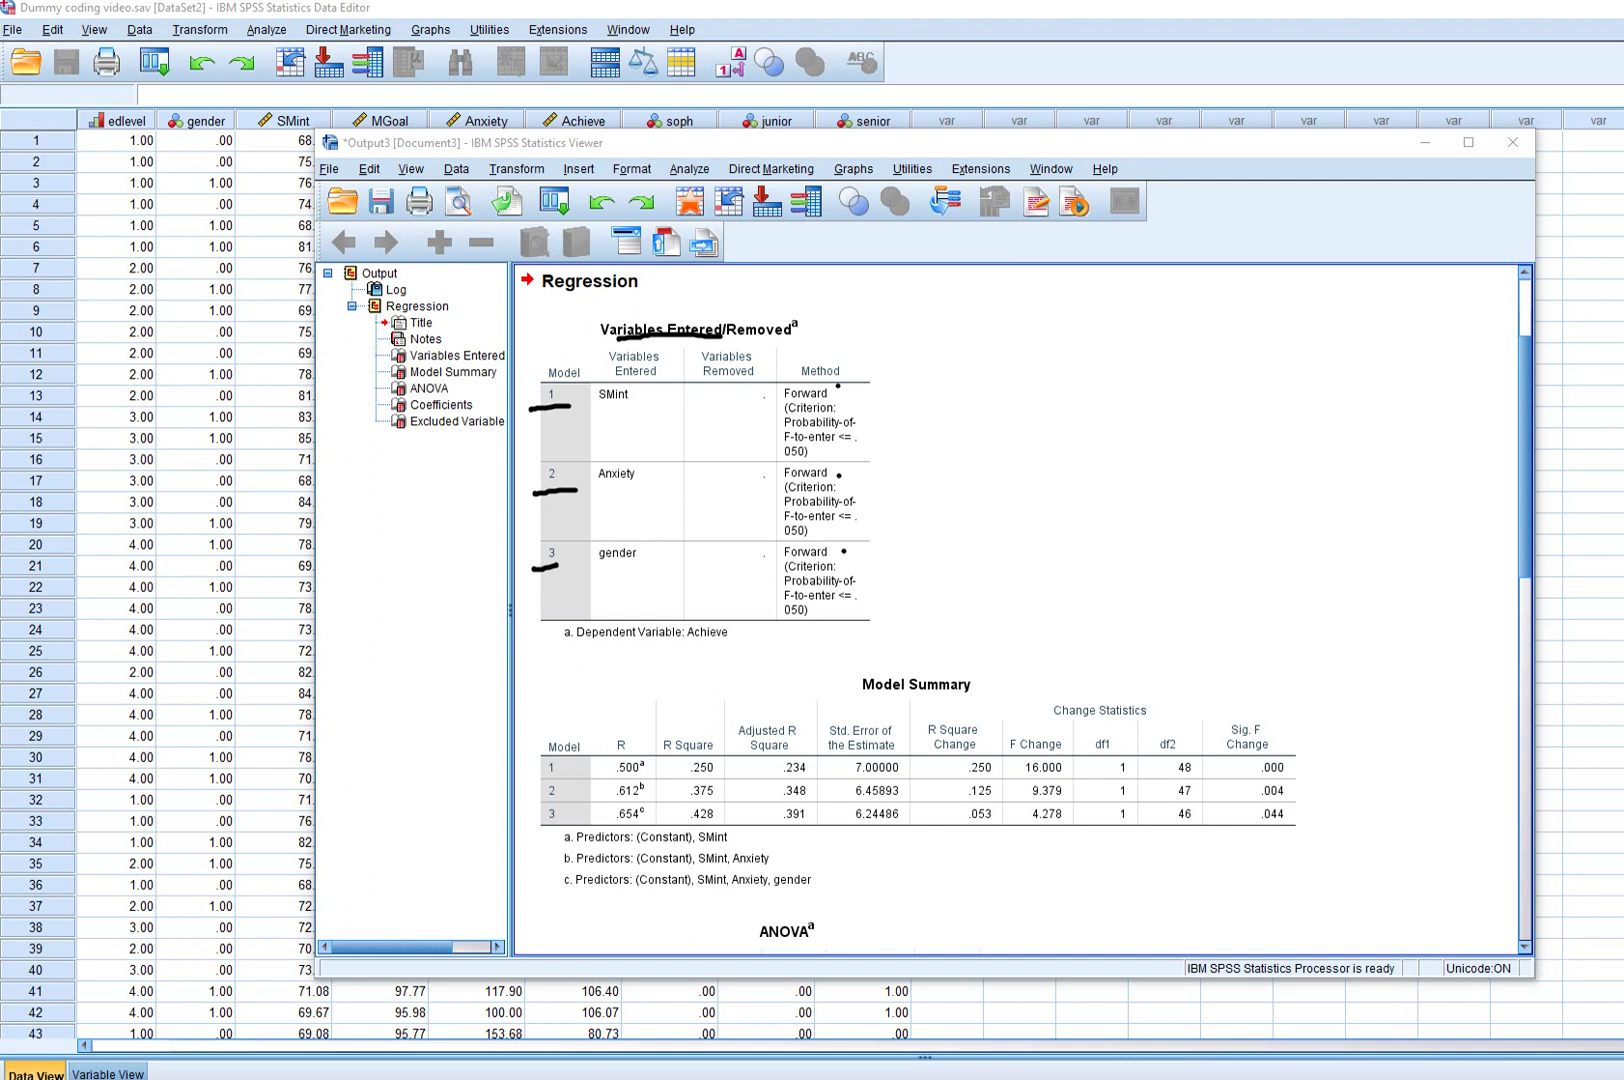
# Step: Circle SMint and Anxiety with their models' R Square values, plus model 2's R Square Change and Sig. F Change
pyautogui.moveTo(588, 410)
pyautogui.mouseDown()
pyautogui.moveTo(647, 388)
pyautogui.moveTo(570, 392)
pyautogui.moveTo(625, 410)
pyautogui.mouseUp()
pyautogui.moveTo(677, 778)
pyautogui.mouseDown()
pyautogui.moveTo(712, 779)
pyautogui.moveTo(722, 747)
pyautogui.moveTo(672, 768)
pyautogui.moveTo(684, 776)
pyautogui.mouseUp()
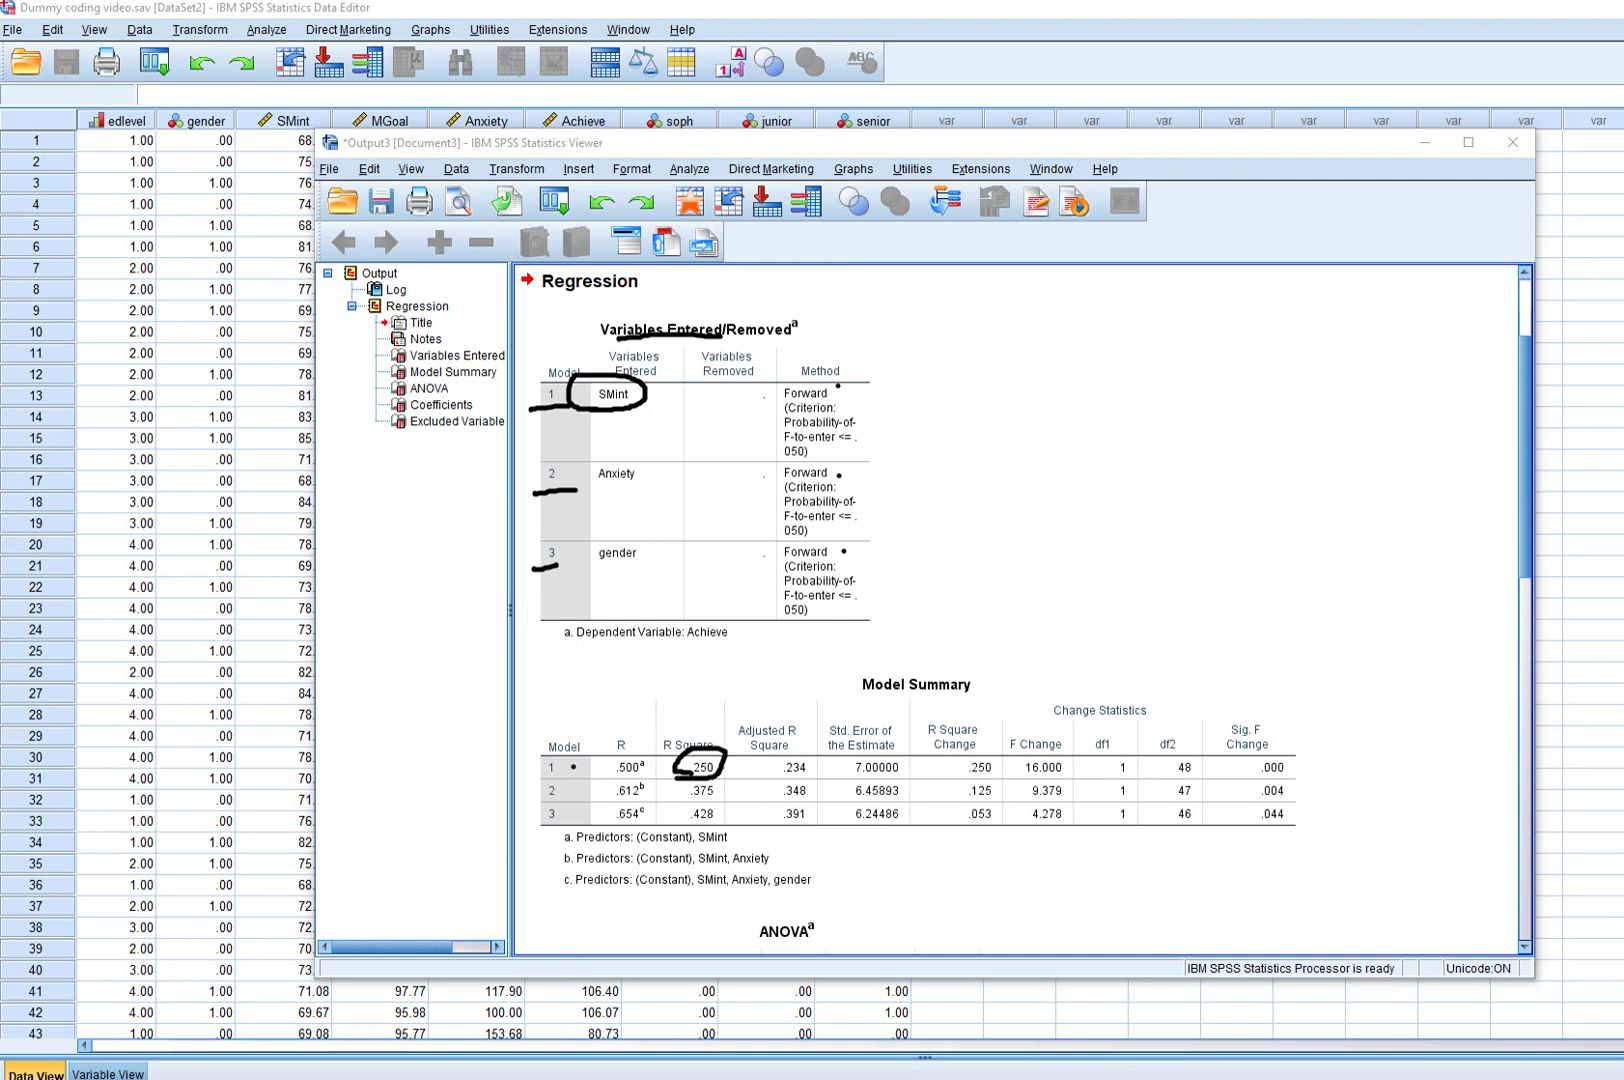
pyautogui.moveTo(589, 491)
pyautogui.mouseDown()
pyautogui.moveTo(652, 470)
pyautogui.moveTo(572, 456)
pyautogui.moveTo(580, 488)
pyautogui.mouseUp()
pyautogui.moveTo(713, 775)
pyautogui.mouseDown()
pyautogui.moveTo(680, 786)
pyautogui.moveTo(688, 806)
pyautogui.moveTo(730, 794)
pyautogui.moveTo(714, 771)
pyautogui.mouseUp()
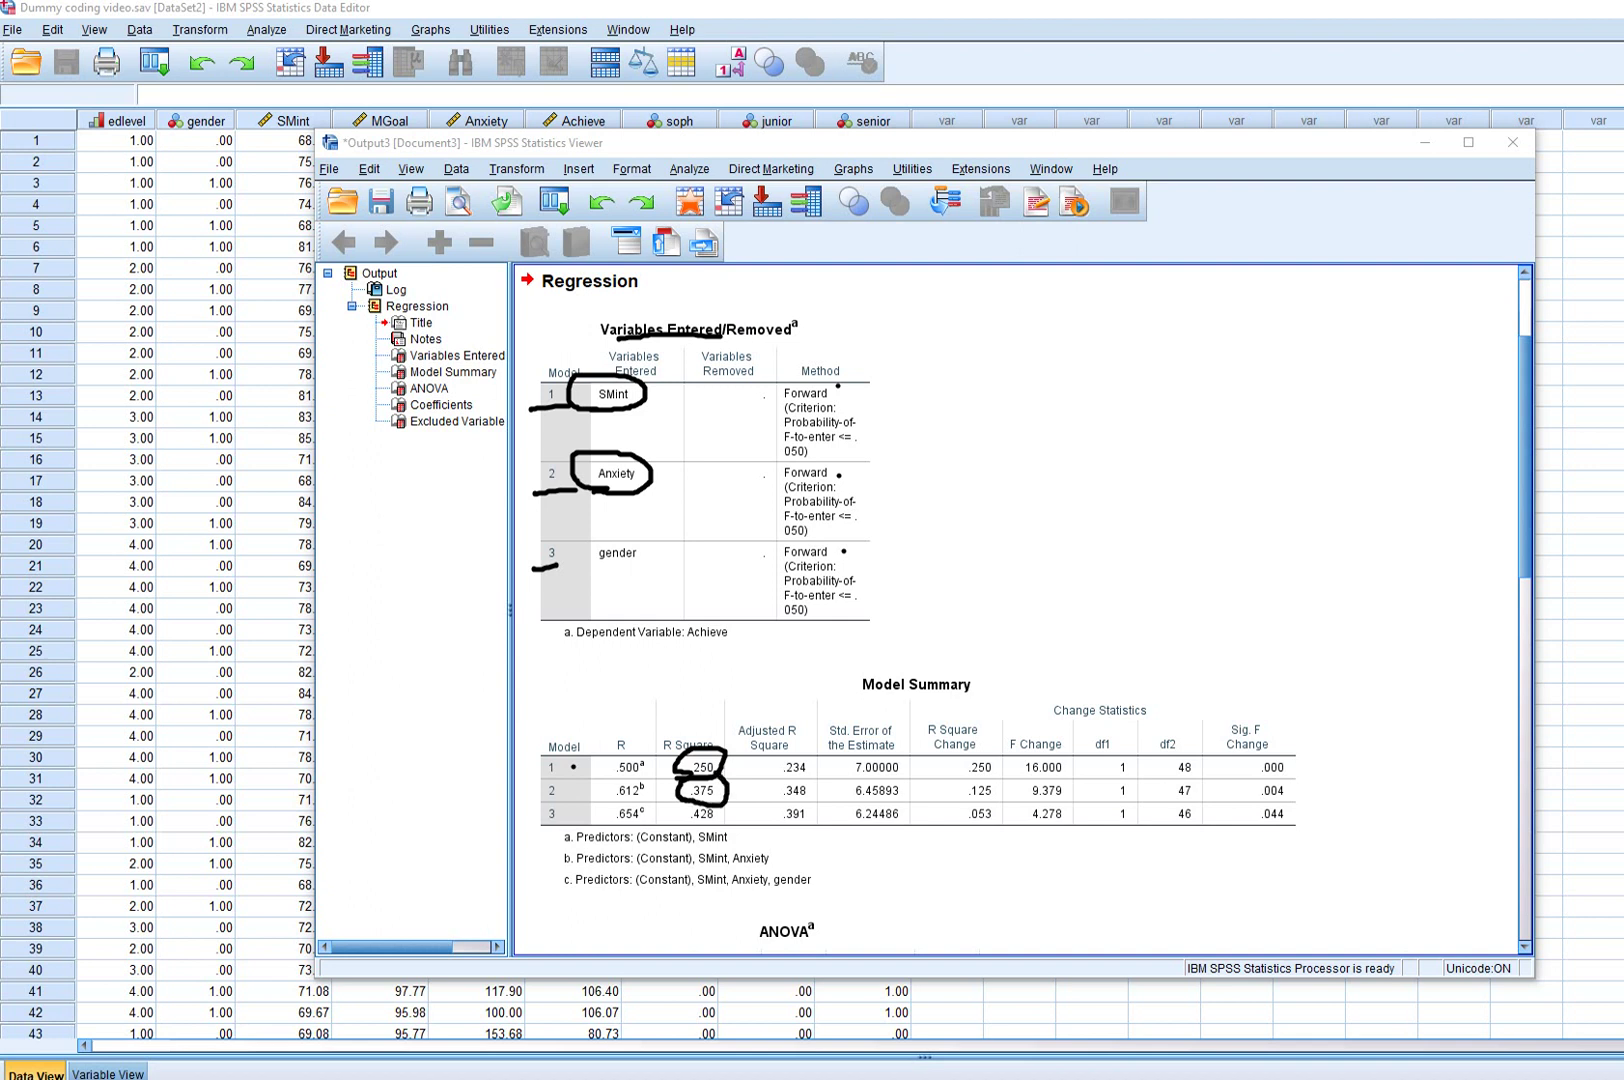
pyautogui.moveTo(964, 798)
pyautogui.mouseDown()
pyautogui.moveTo(1003, 787)
pyautogui.moveTo(967, 772)
pyautogui.moveTo(958, 797)
pyautogui.mouseUp()
pyautogui.moveTo(1251, 795)
pyautogui.mouseDown()
pyautogui.moveTo(1300, 786)
pyautogui.moveTo(1240, 774)
pyautogui.moveTo(1240, 788)
pyautogui.mouseUp()
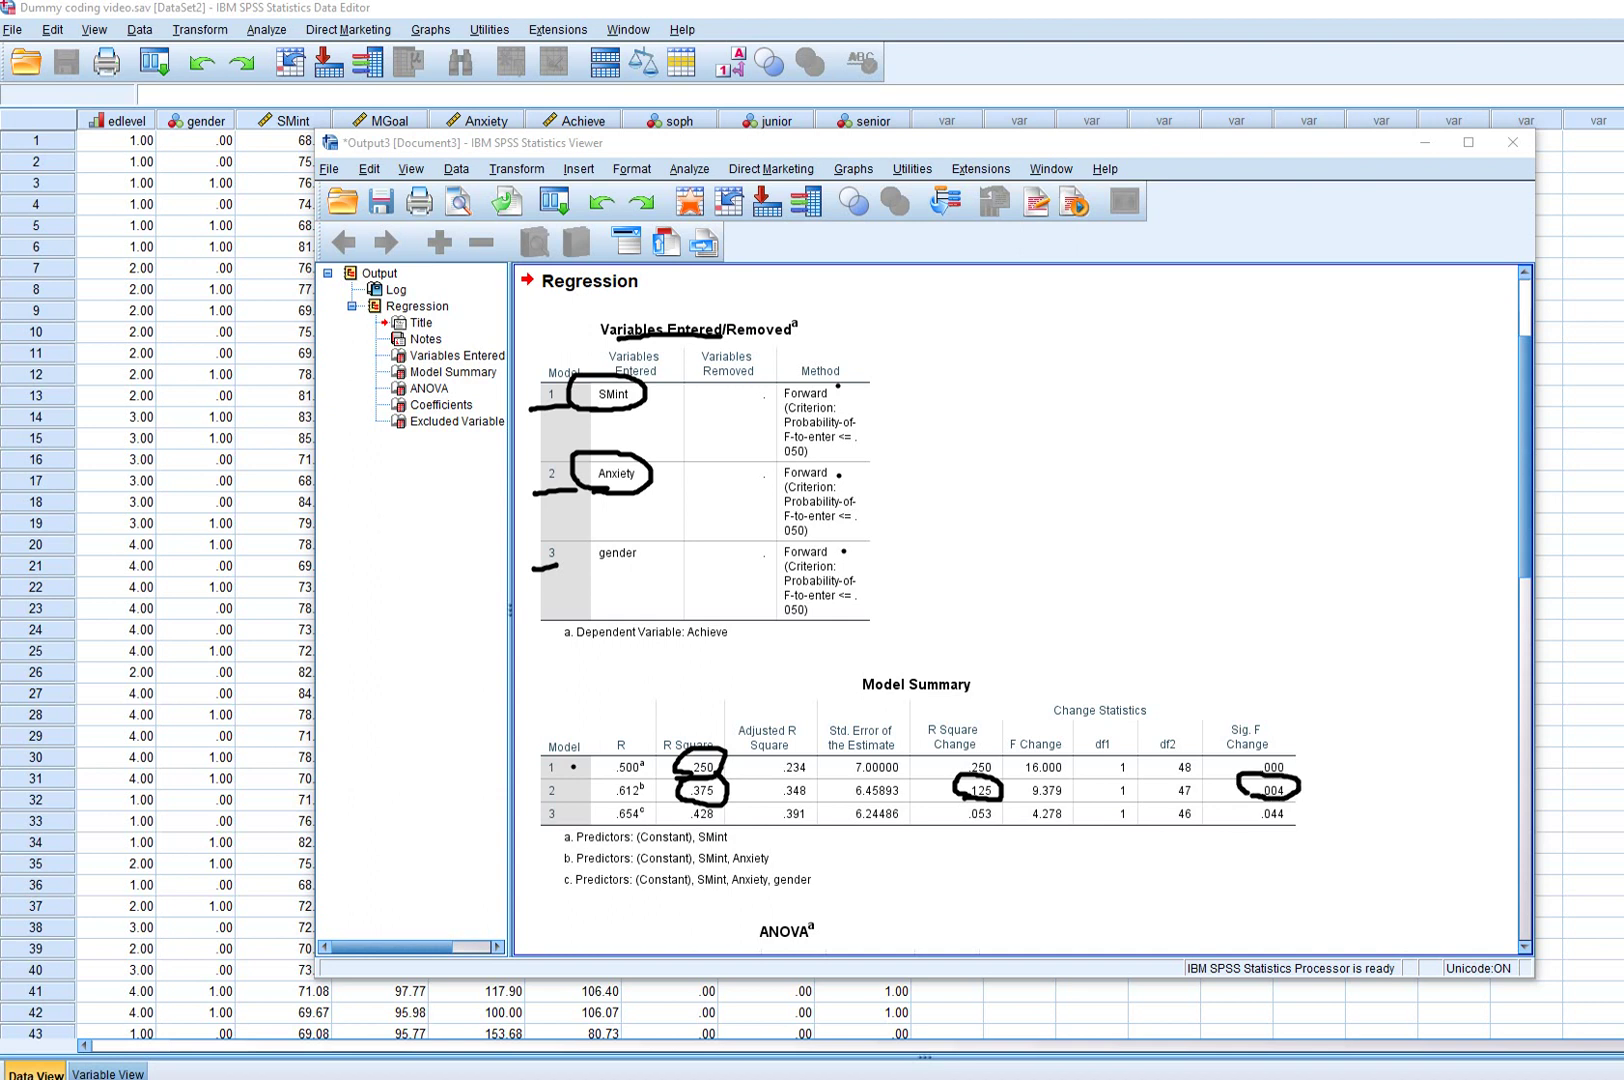
# Step: Underline gender as model 3's added variable and circle that model's R Square, R Square Change and Sig. F Change
pyautogui.moveTo(591, 570); pyautogui.dragTo(645, 570)
pyautogui.moveTo(680, 826)
pyautogui.mouseDown()
pyautogui.moveTo(726, 812)
pyautogui.moveTo(680, 807)
pyautogui.moveTo(681, 826)
pyautogui.mouseUp()
pyautogui.moveTo(962, 825)
pyautogui.mouseDown()
pyautogui.moveTo(992, 827)
pyautogui.moveTo(1004, 806)
pyautogui.moveTo(936, 798)
pyautogui.moveTo(985, 818)
pyautogui.mouseUp()
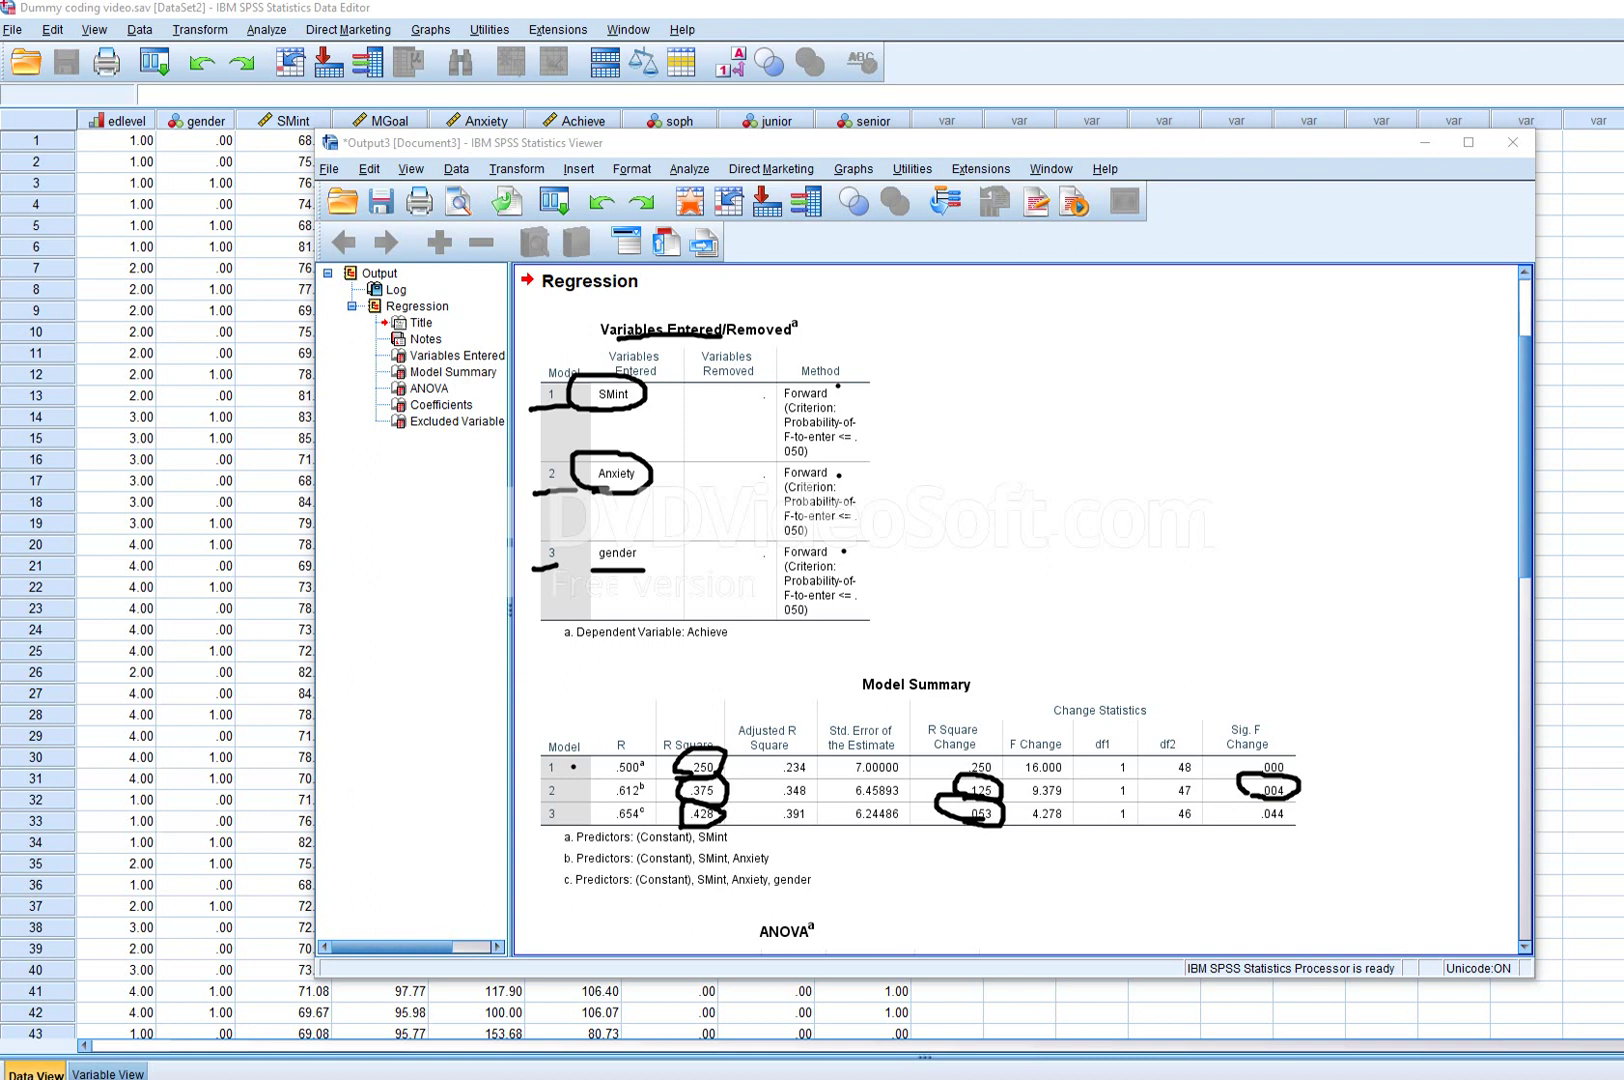
pyautogui.moveTo(1243, 817)
pyautogui.mouseDown()
pyautogui.moveTo(1299, 832)
pyautogui.moveTo(1274, 800)
pyautogui.moveTo(1243, 822)
pyautogui.mouseUp()
# Step: Write MG below the Model Summary, mark model 3's row and predictors footnote, and clear all annotations
pyautogui.moveTo(998, 866)
pyautogui.mouseDown()
pyautogui.moveTo(1000, 890)
pyautogui.moveTo(1051, 861)
pyautogui.moveTo(1034, 878)
pyautogui.mouseUp()
pyautogui.moveTo(1034, 878); pyautogui.dragTo(1055, 872)
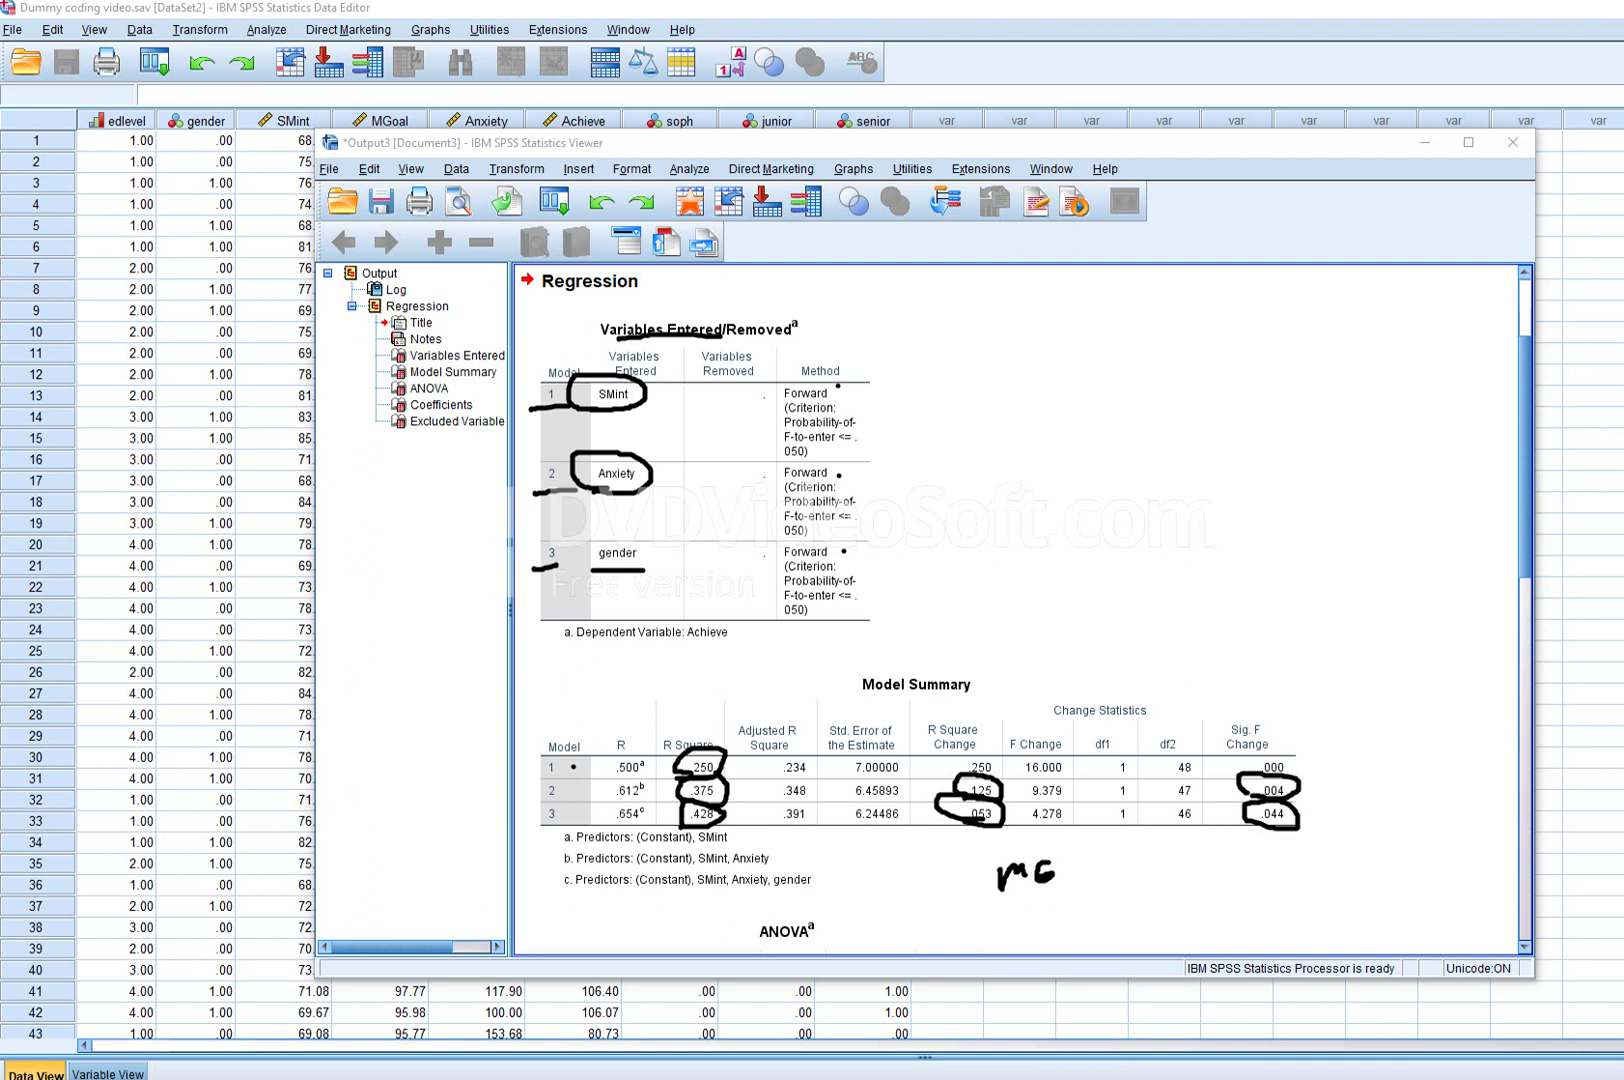
pyautogui.moveTo(1005, 764); pyautogui.dragTo(1014, 798)
pyautogui.moveTo(555, 887); pyautogui.dragTo(782, 886)
pyautogui.moveTo(545, 830)
pyautogui.mouseDown()
pyautogui.moveTo(575, 815)
pyautogui.moveTo(530, 806)
pyautogui.moveTo(541, 829)
pyautogui.mouseUp()
pyautogui.press('Escape')
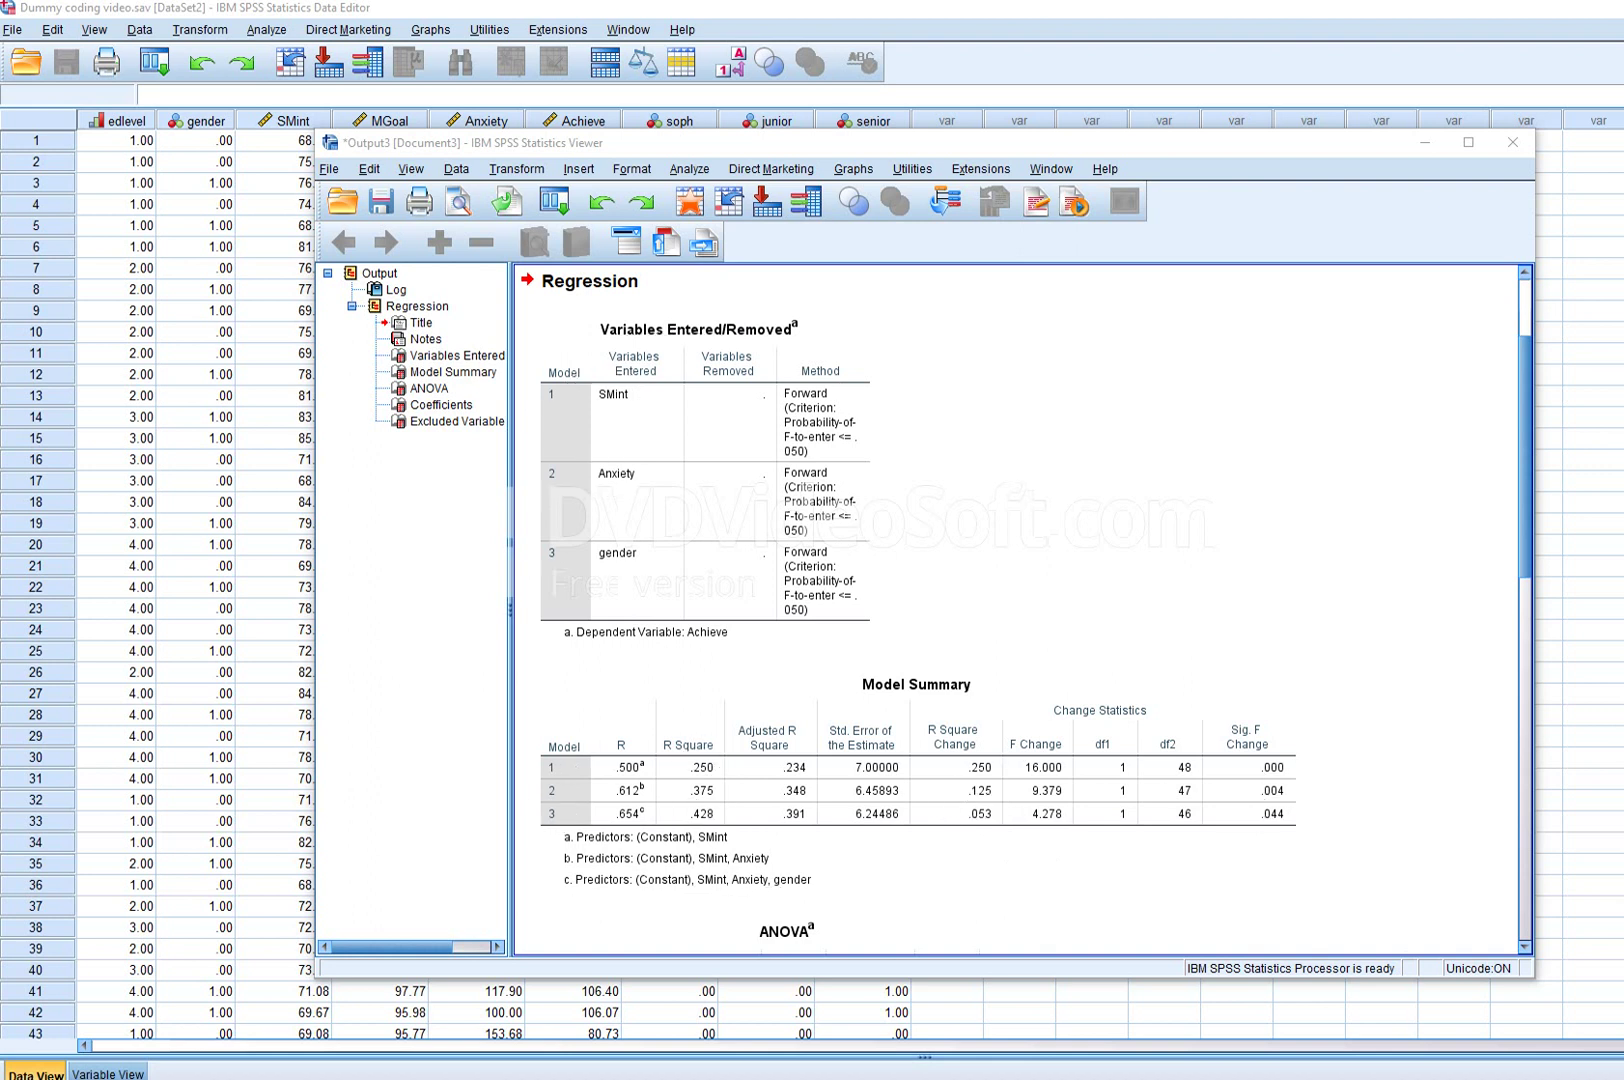
# Step: Examine the ANOVA and Coefficients tables, underline the three model numbers, mark model 3's predictors, and clear the marks
pyautogui.scroll(-9, 1015, 600)
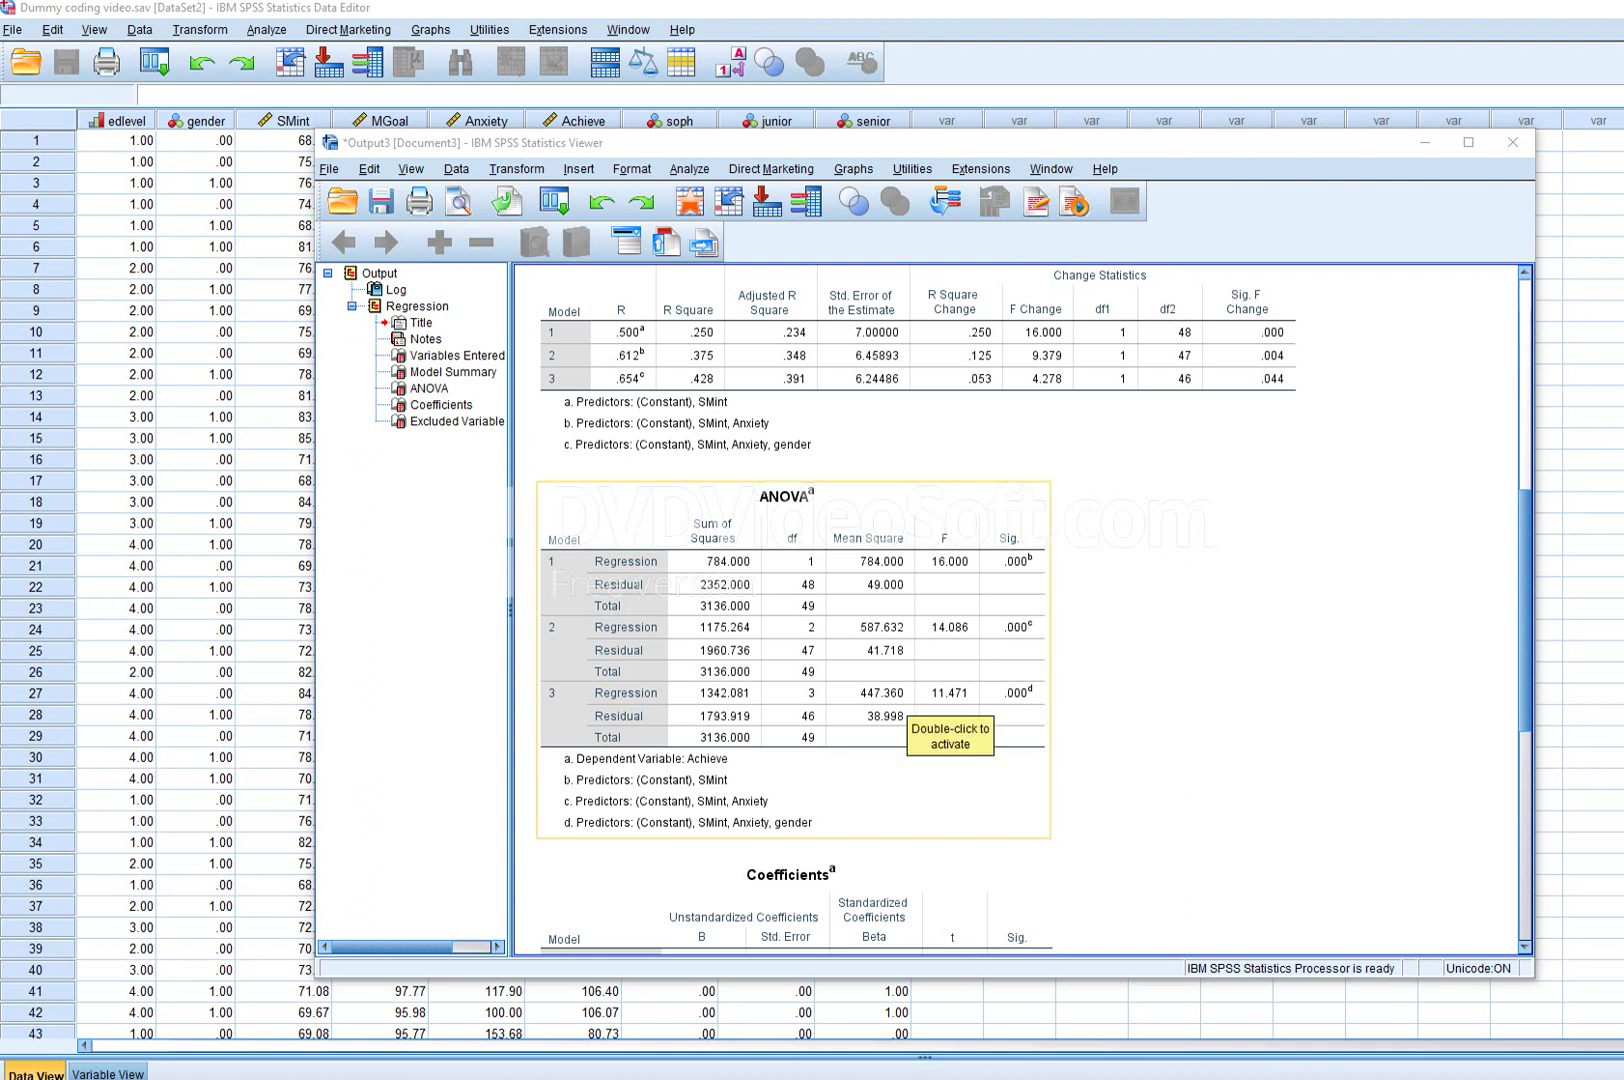
pyautogui.scroll(-5, 900, 700)
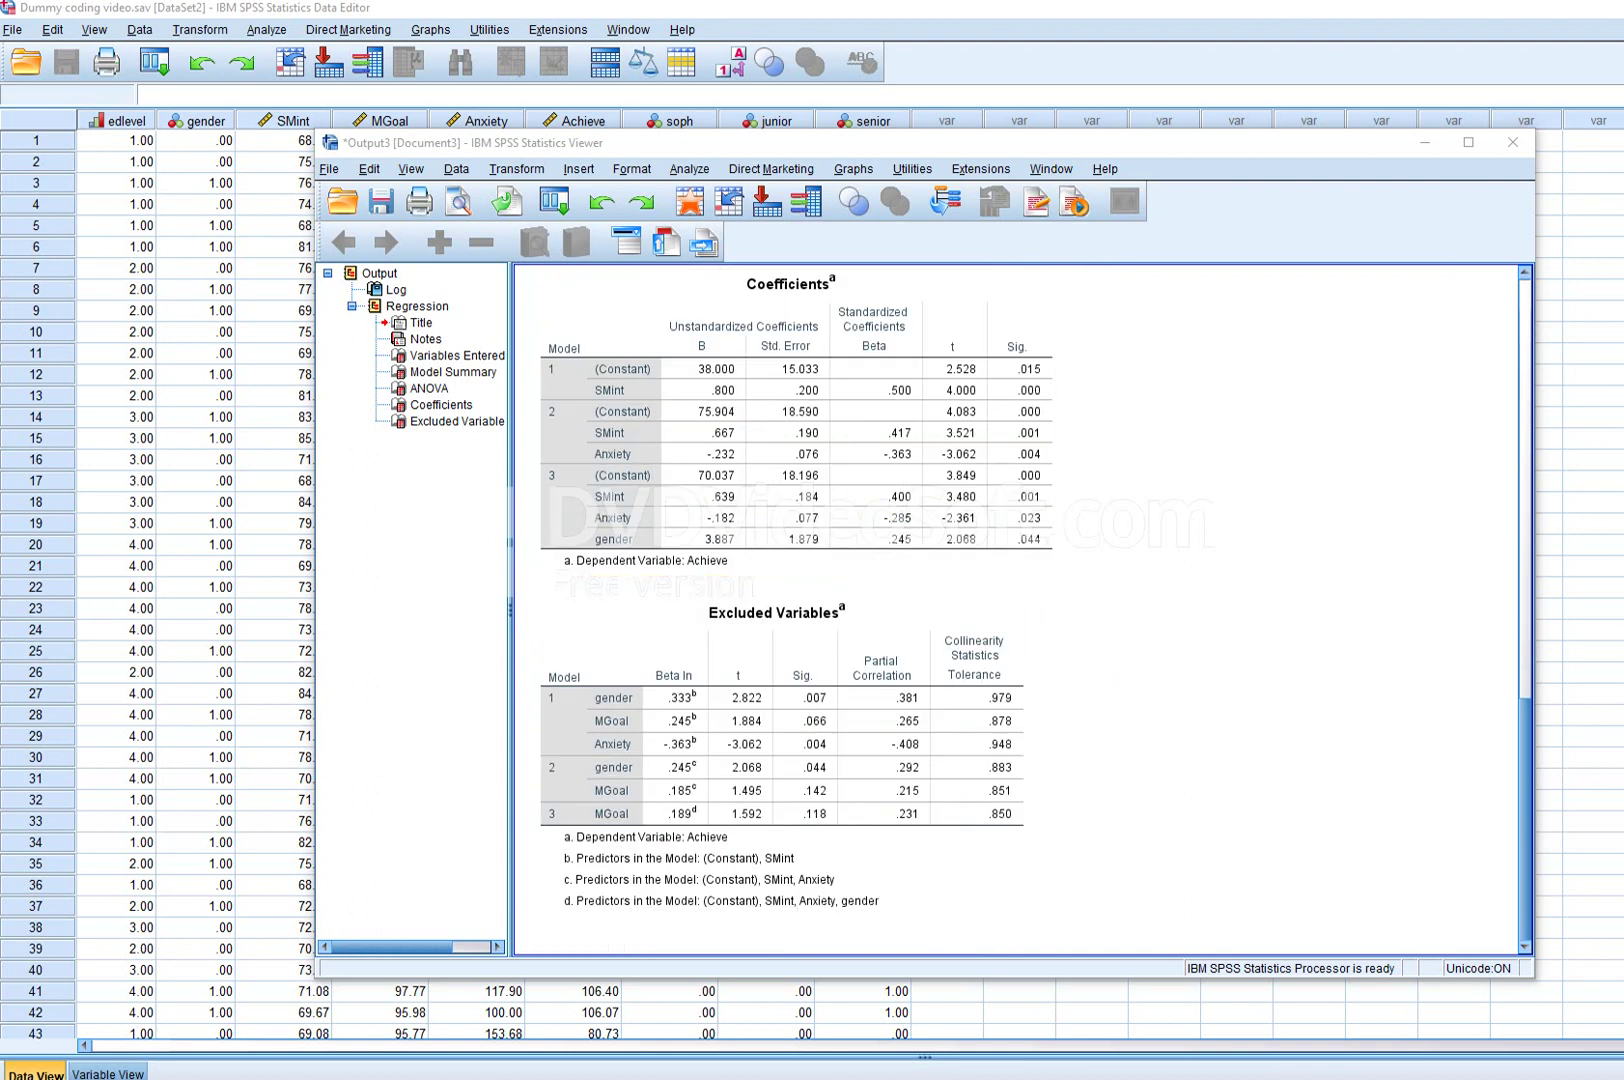
pyautogui.moveTo(542, 379)
pyautogui.mouseDown()
pyautogui.moveTo(578, 379)
pyautogui.moveTo(546, 423)
pyautogui.moveTo(570, 425)
pyautogui.mouseUp()
pyautogui.moveTo(529, 493); pyautogui.dragTo(560, 494)
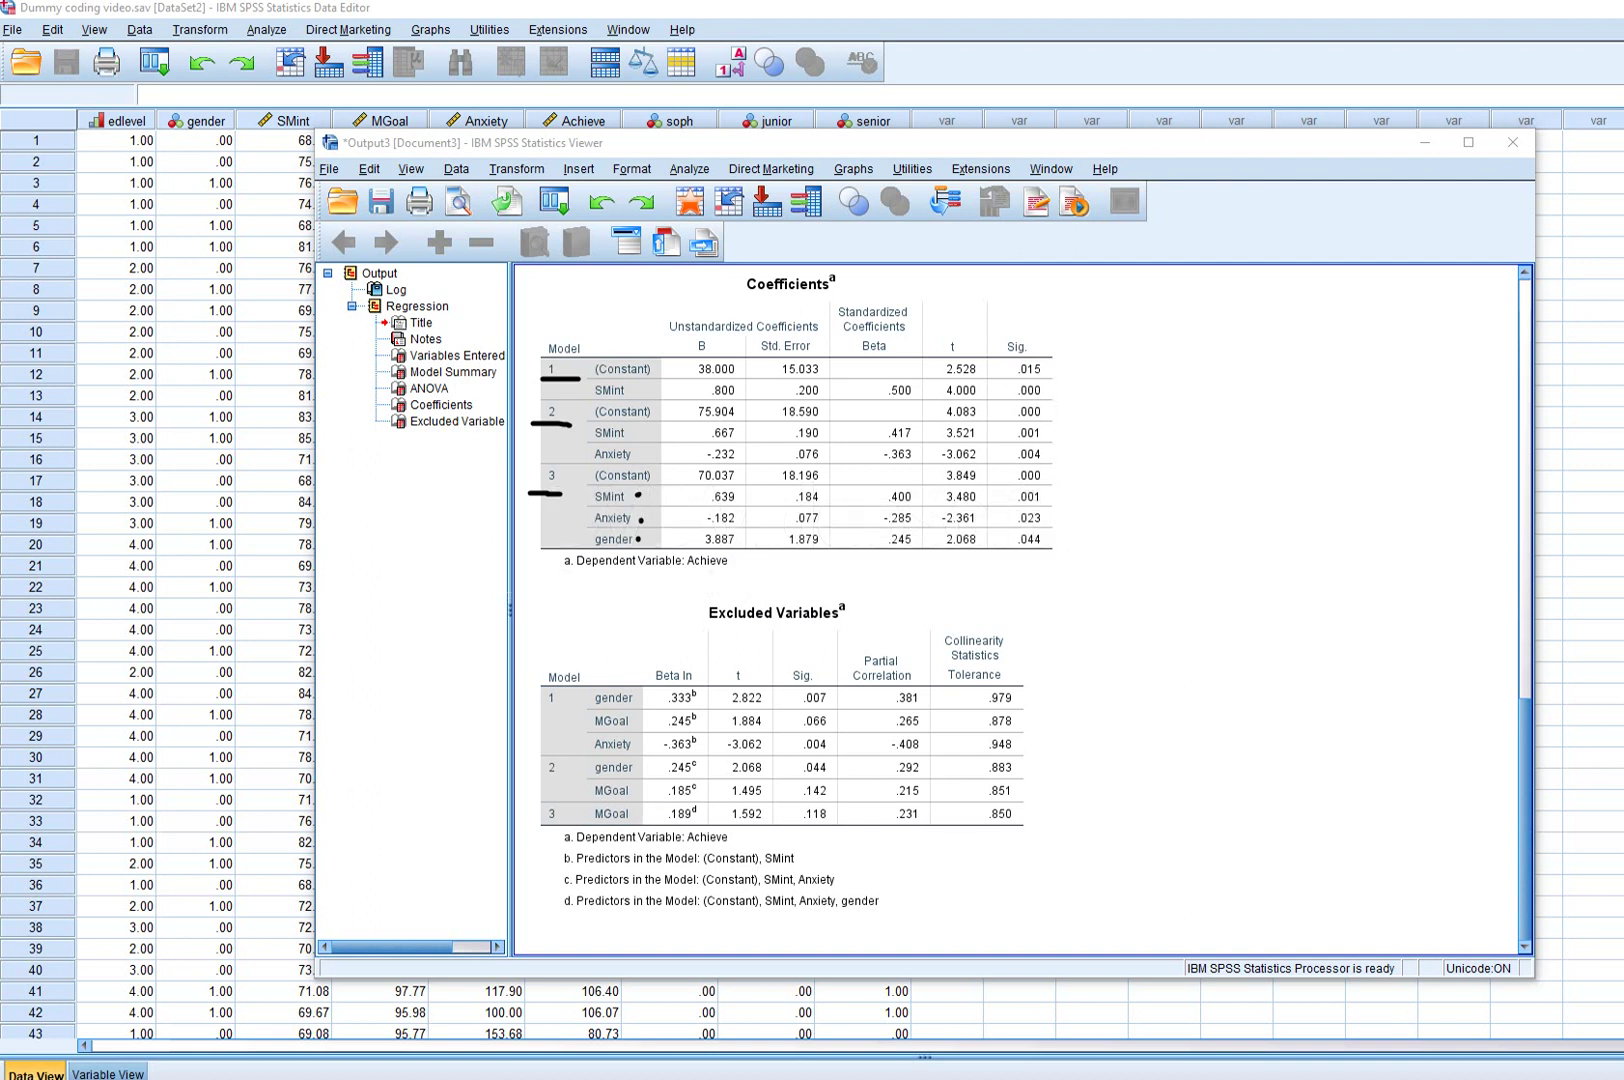
pyautogui.press('Escape')
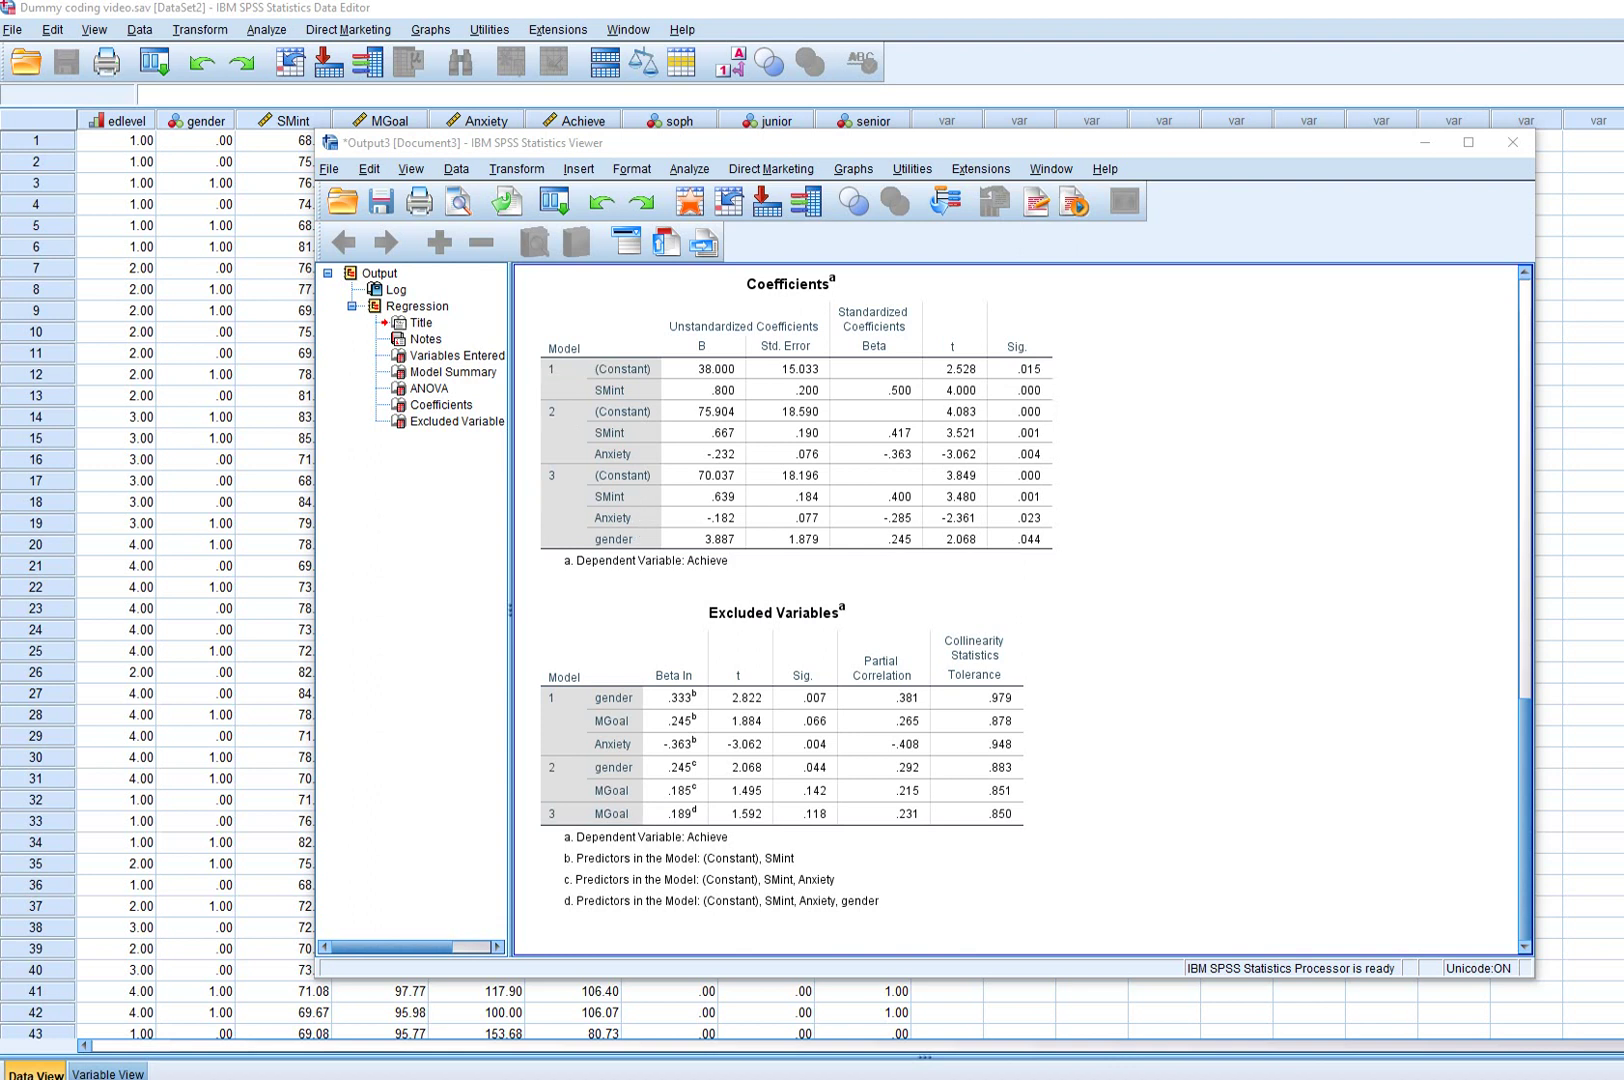
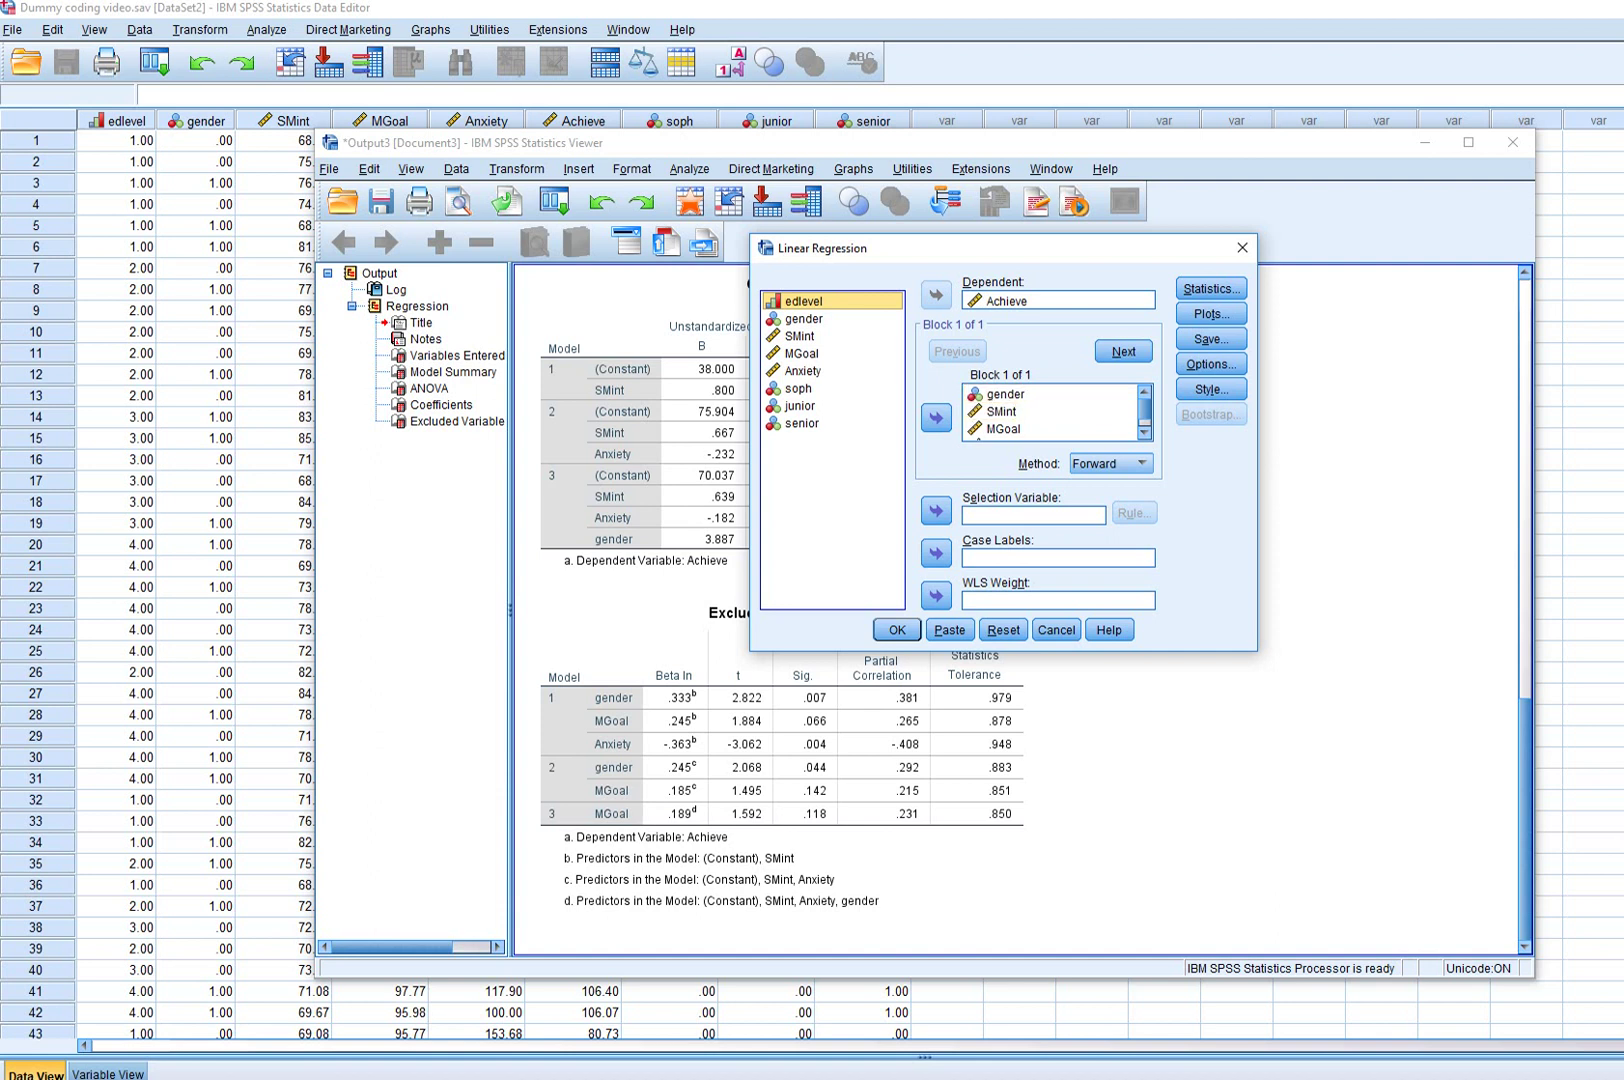
# Step: Run the linear regression with the Backward method, check its statistics options, and make the output window taller
pyautogui.click(1110, 463)
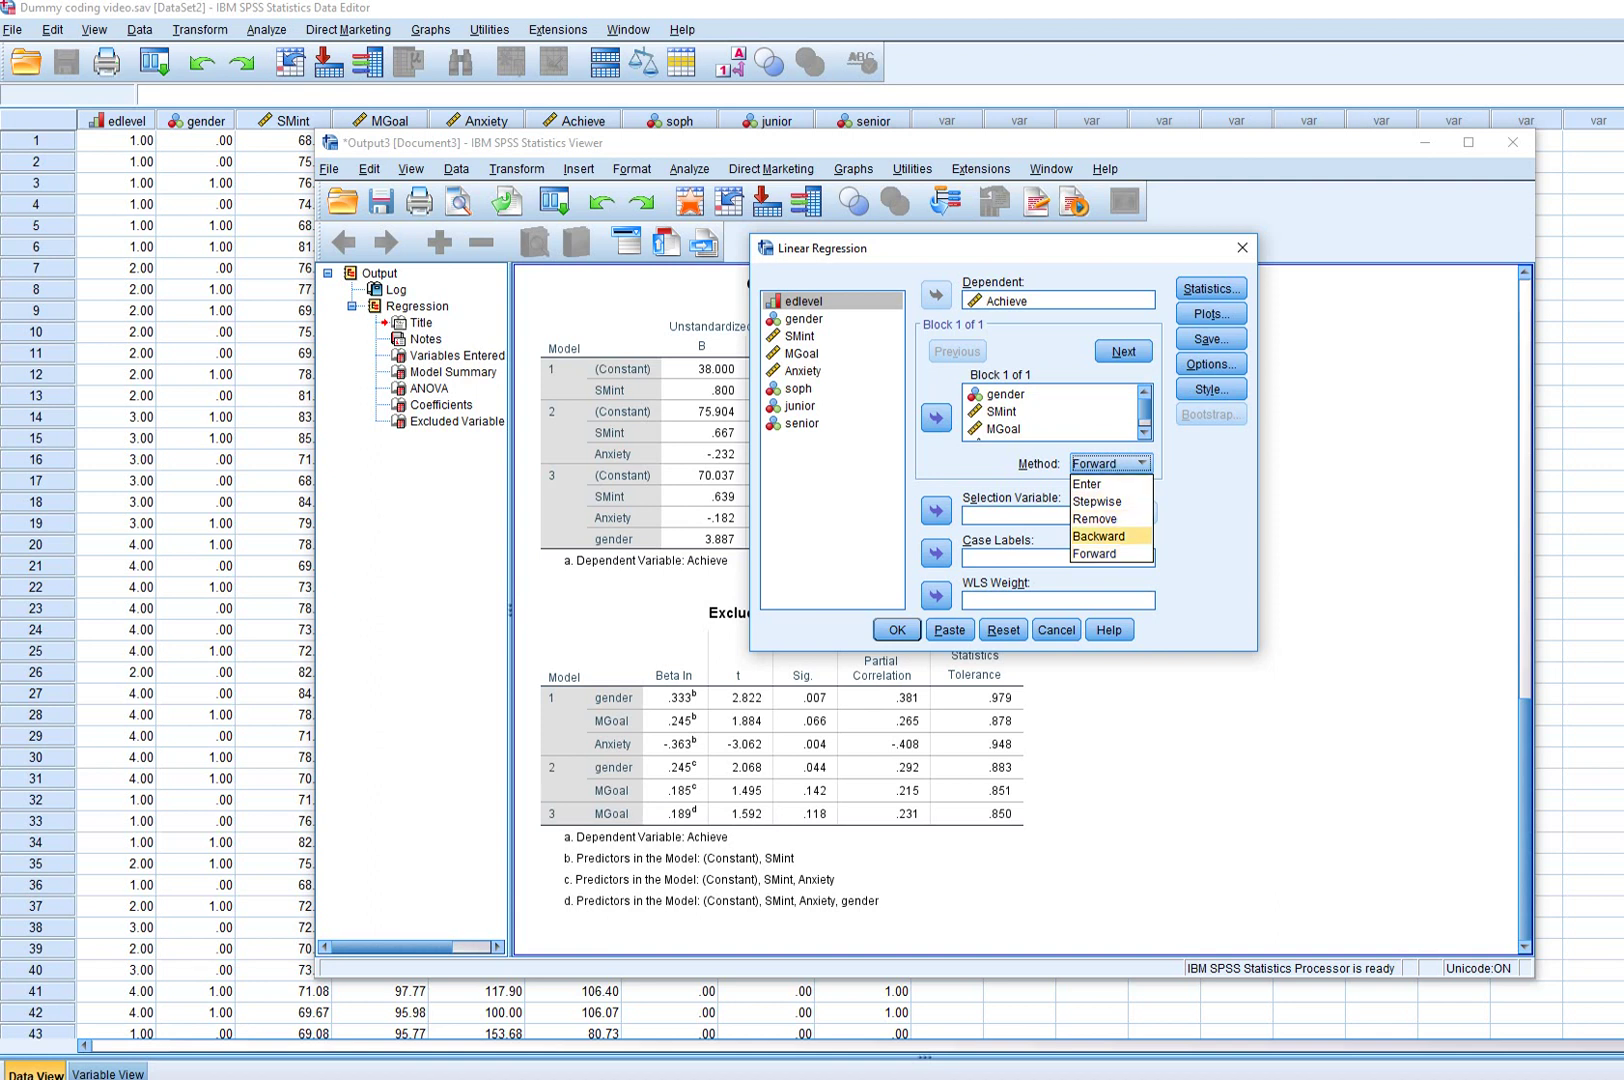
pyautogui.click(1098, 536)
pyautogui.click(1211, 288)
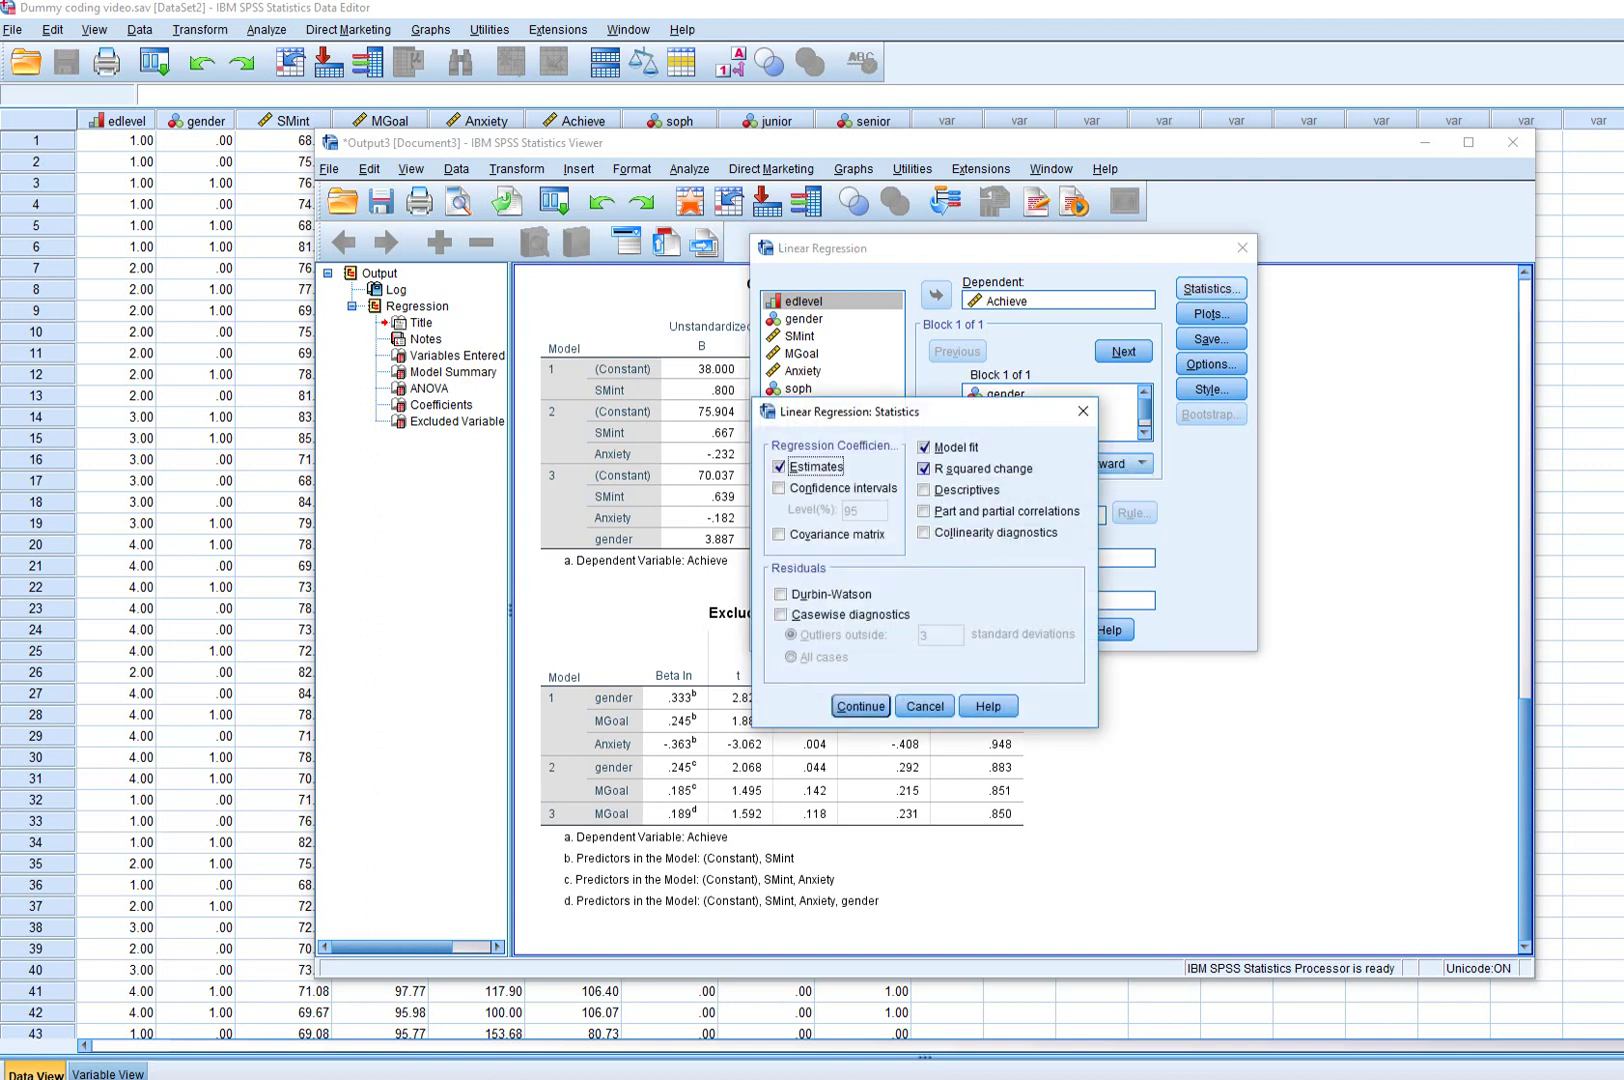
pyautogui.click(1082, 411)
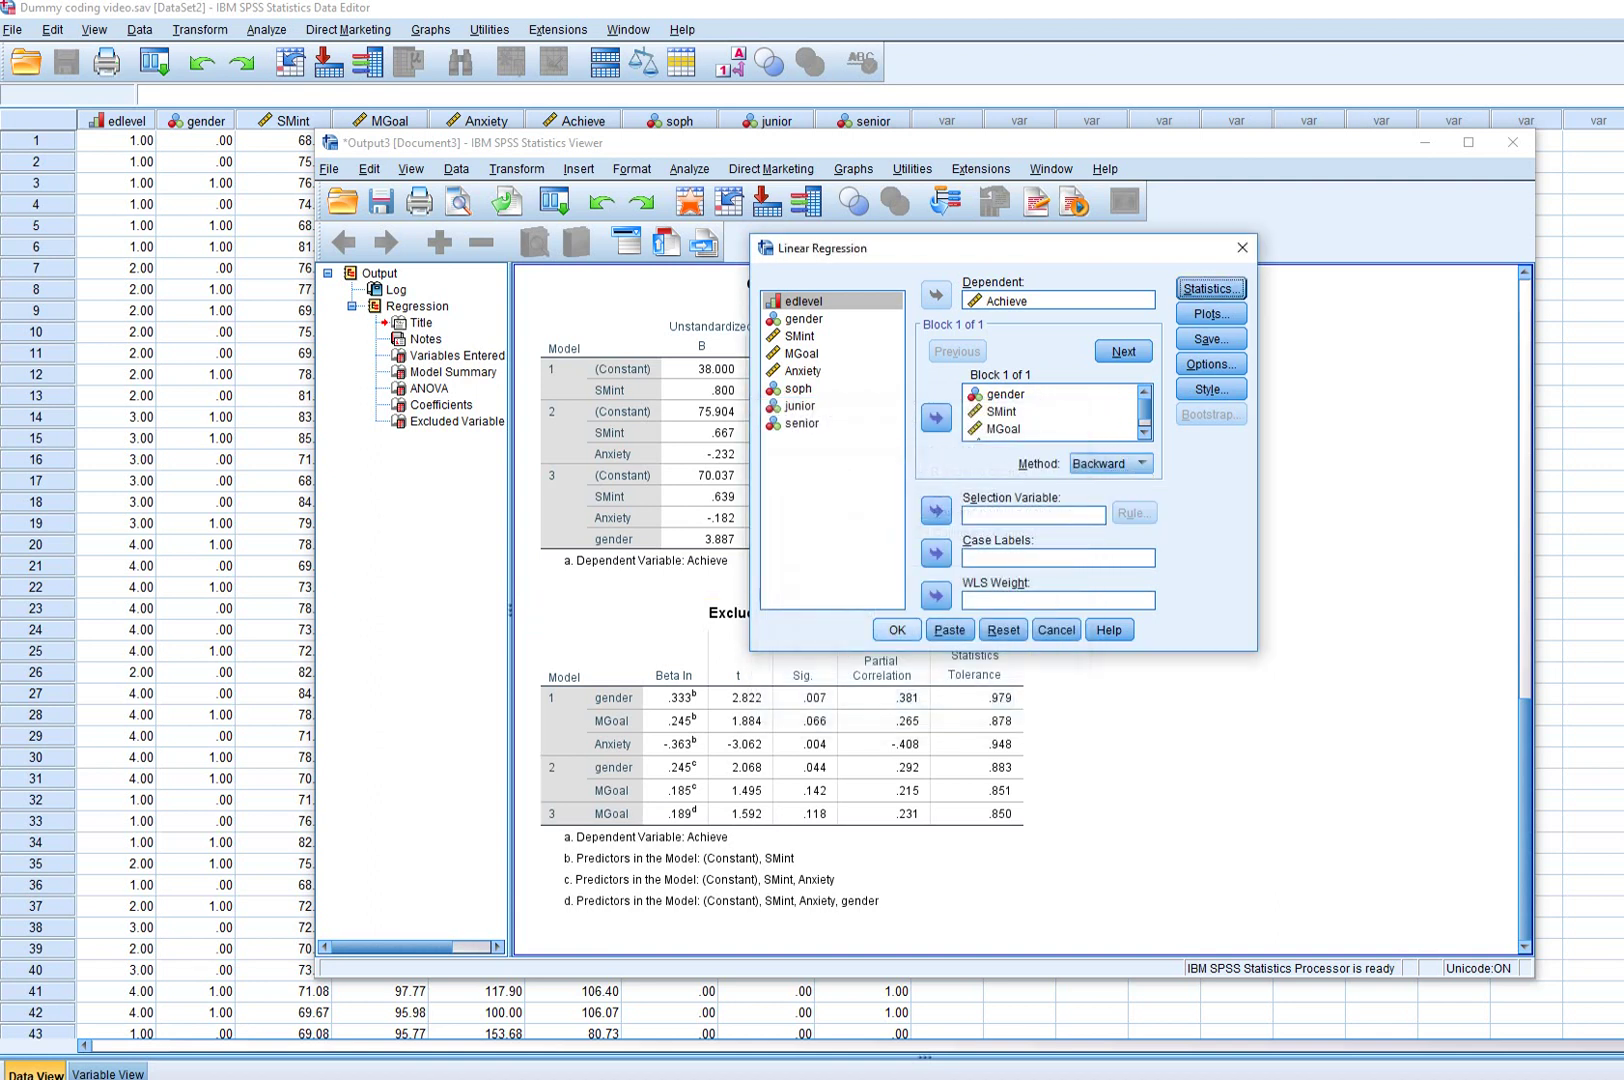
pyautogui.click(897, 630)
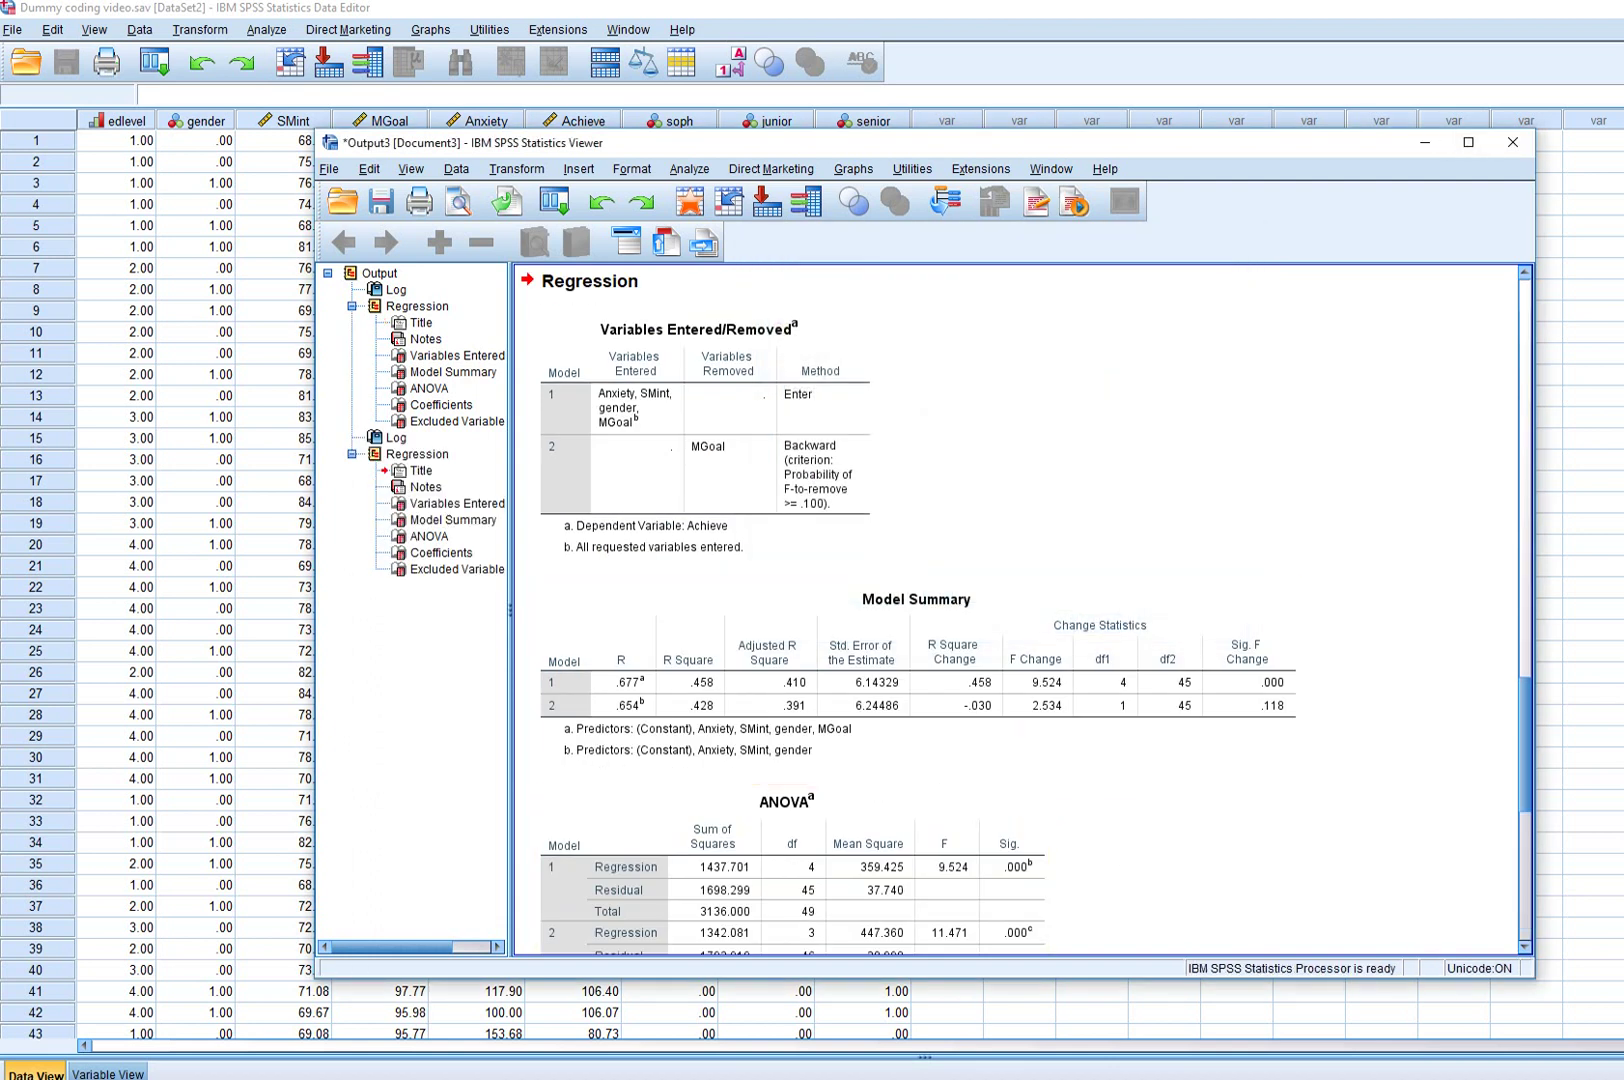
pyautogui.moveTo(924, 977); pyautogui.dragTo(924, 1022)
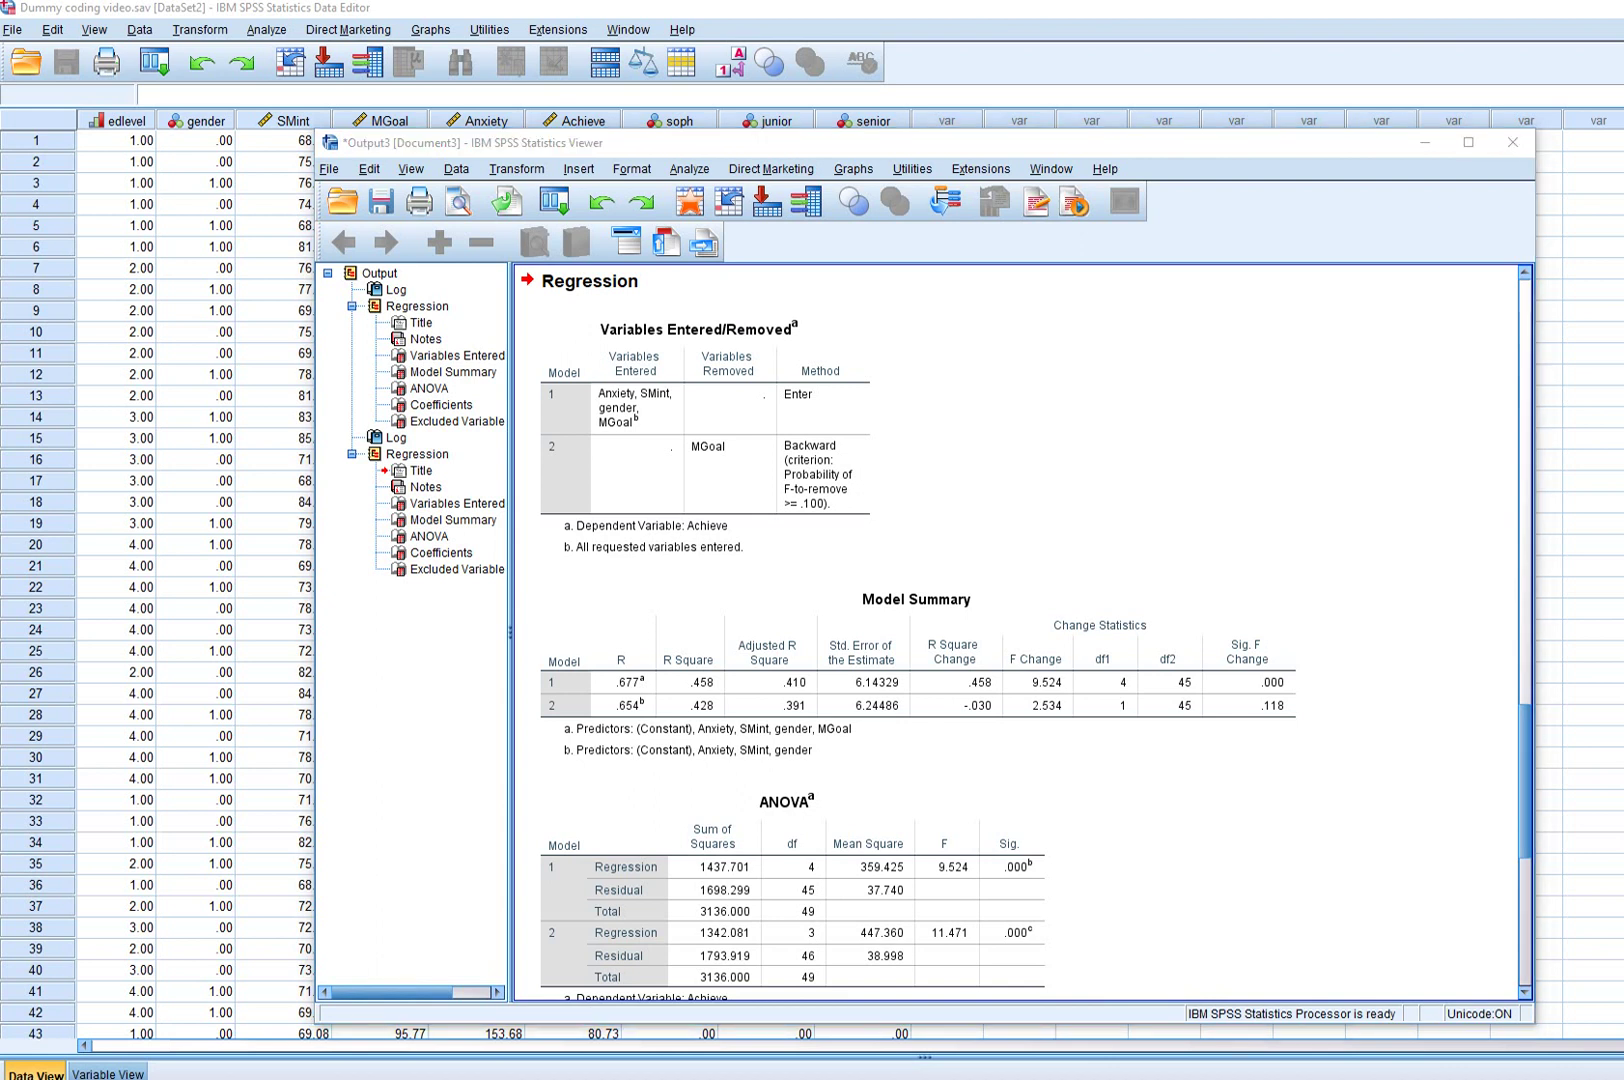
# Step: Mark the Variables Entered/Removed title, model 1's entered predictors and Enter method, and MGoal as the variable removed in model 2
pyautogui.moveTo(608, 338); pyautogui.dragTo(803, 334)
pyautogui.moveTo(532, 414)
pyautogui.mouseDown()
pyautogui.moveTo(570, 402)
pyautogui.moveTo(703, 425)
pyautogui.moveTo(596, 366)
pyautogui.mouseUp()
pyautogui.moveTo(798, 408); pyautogui.dragTo(828, 407)
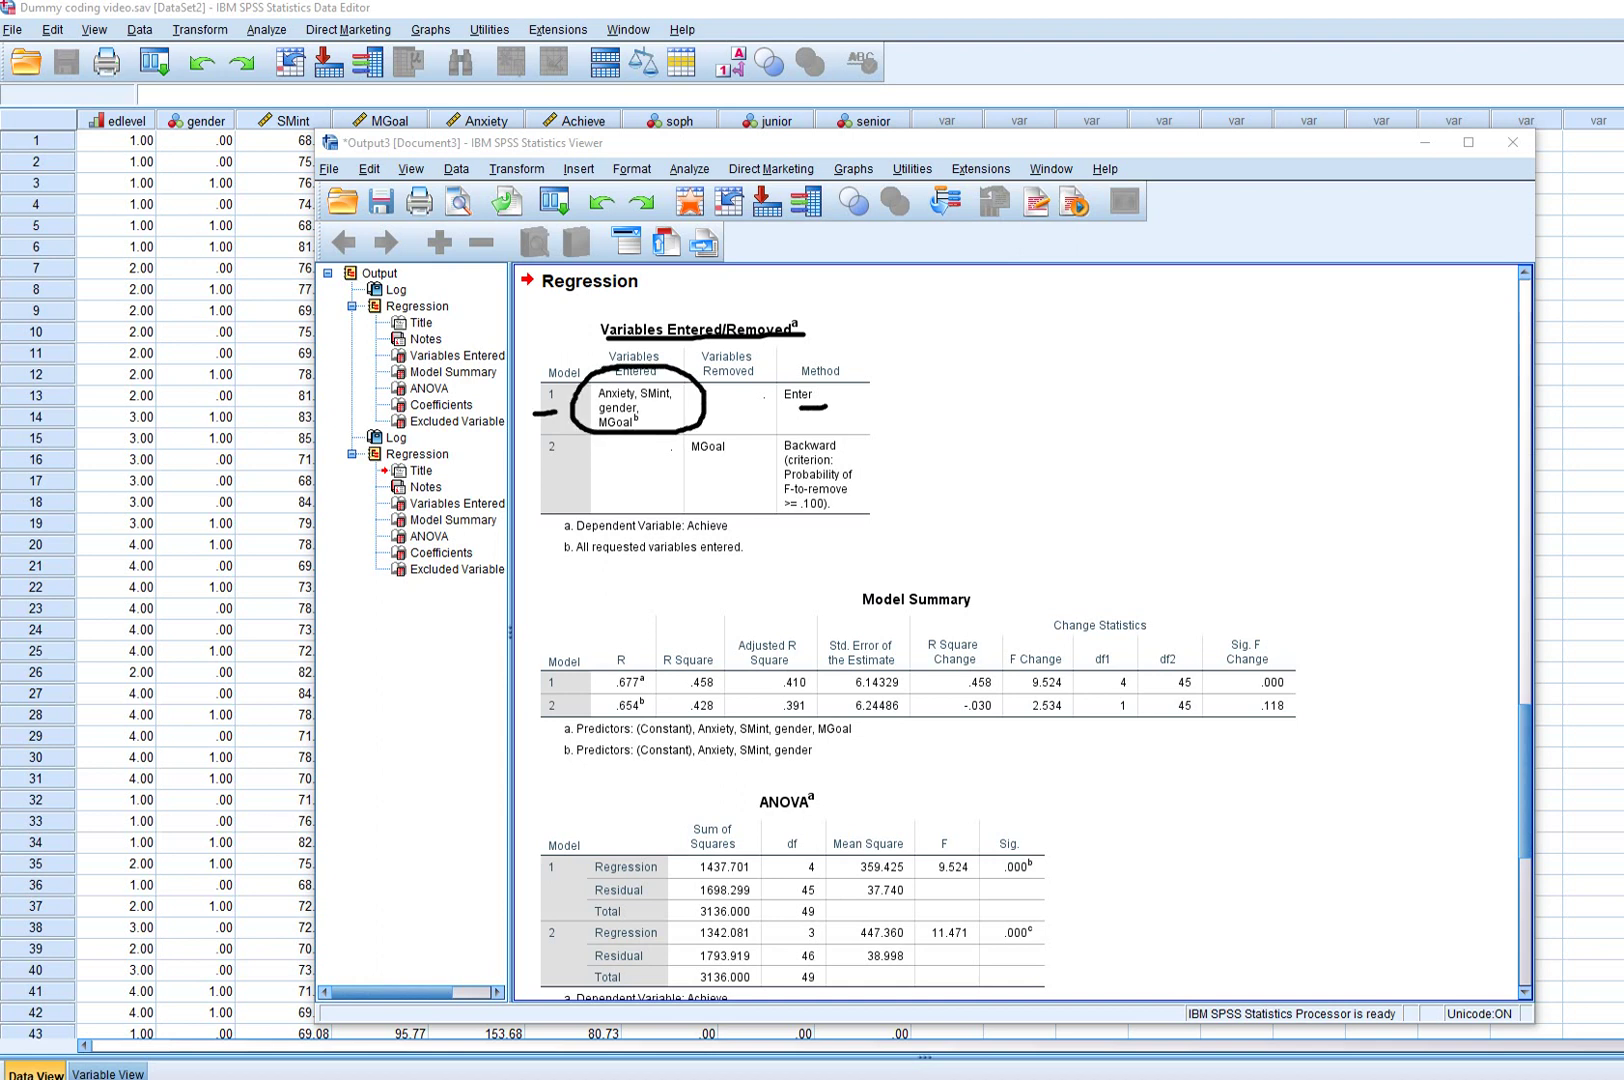
pyautogui.moveTo(536, 457); pyautogui.dragTo(561, 457)
pyautogui.moveTo(690, 459); pyautogui.dragTo(735, 460)
pyautogui.moveTo(716, 388); pyautogui.dragTo(748, 387)
# Step: Mark both models' R Square, model 1's ANOVA F and Sig., and model 2's predictors, R Square Change and Sig. F Change; clear the marks
pyautogui.moveTo(679, 688)
pyautogui.mouseDown()
pyautogui.moveTo(716, 678)
pyautogui.moveTo(672, 684)
pyautogui.moveTo(700, 692)
pyautogui.mouseUp()
pyautogui.moveTo(938, 889); pyautogui.dragTo(1013, 889)
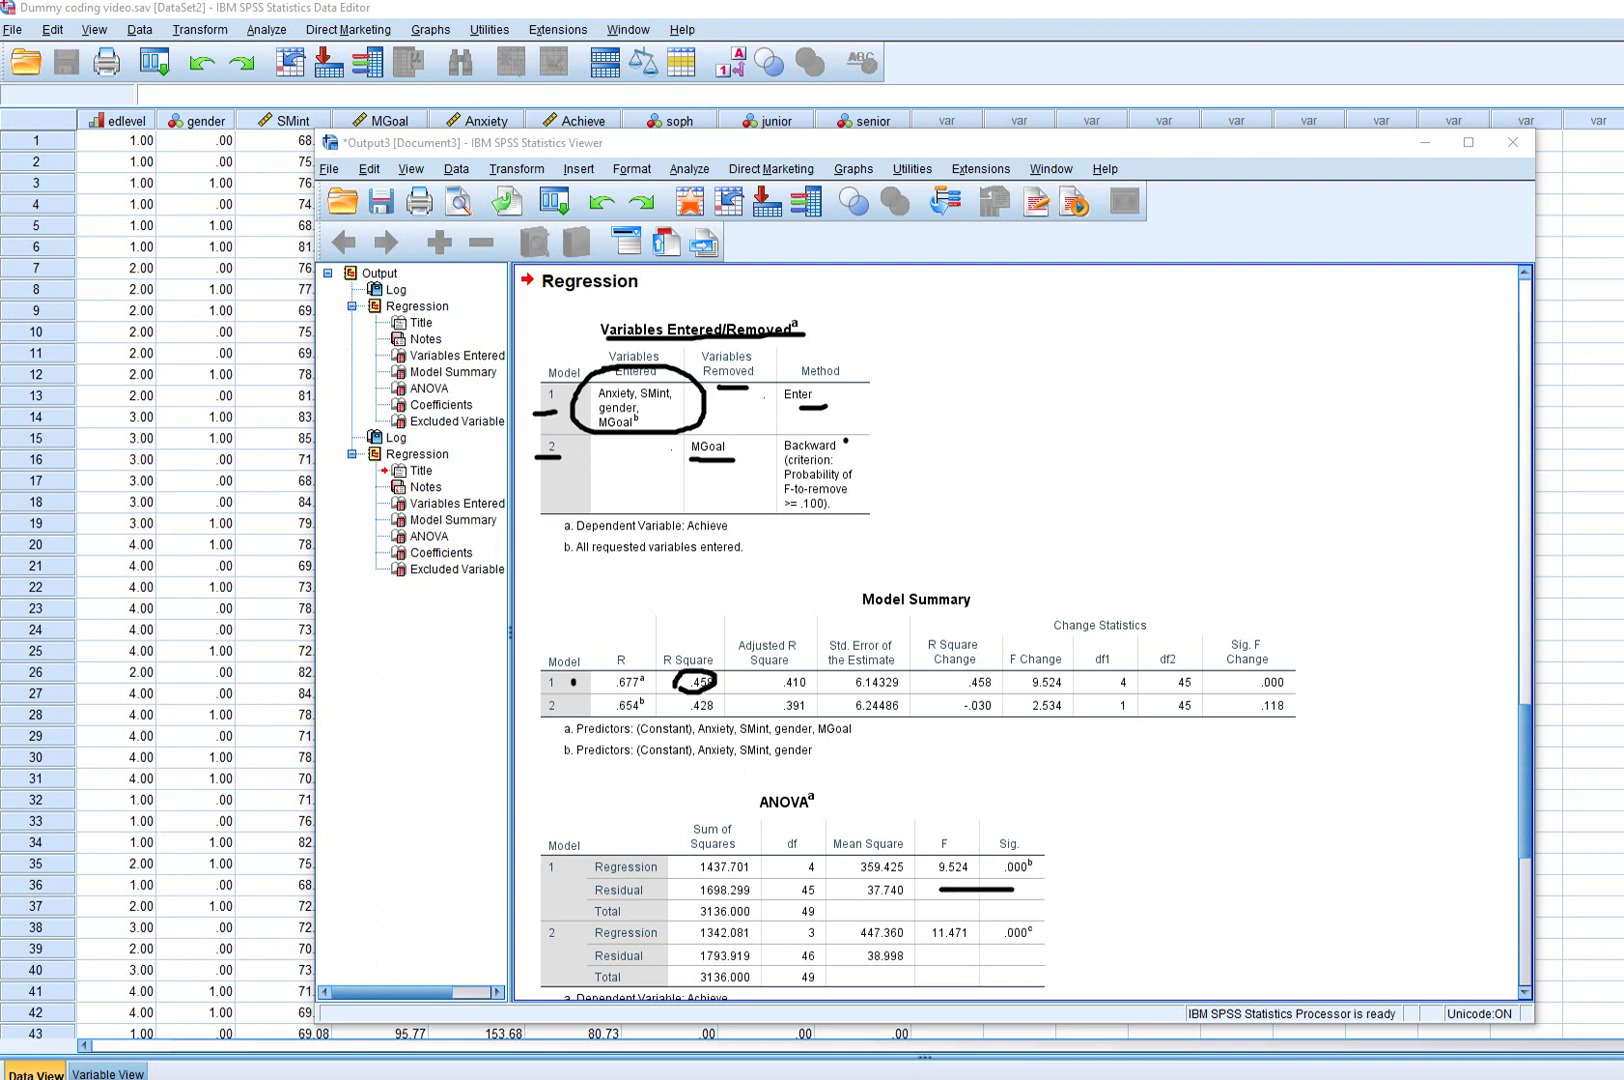
pyautogui.moveTo(681, 713)
pyautogui.mouseDown()
pyautogui.moveTo(725, 703)
pyautogui.moveTo(680, 694)
pyautogui.moveTo(695, 712)
pyautogui.mouseUp()
pyautogui.moveTo(701, 765); pyautogui.dragTo(793, 762)
pyautogui.moveTo(928, 667)
pyautogui.mouseDown()
pyautogui.moveTo(963, 660)
pyautogui.moveTo(962, 727)
pyautogui.moveTo(1008, 705)
pyautogui.moveTo(957, 684)
pyautogui.moveTo(942, 700)
pyautogui.mouseUp()
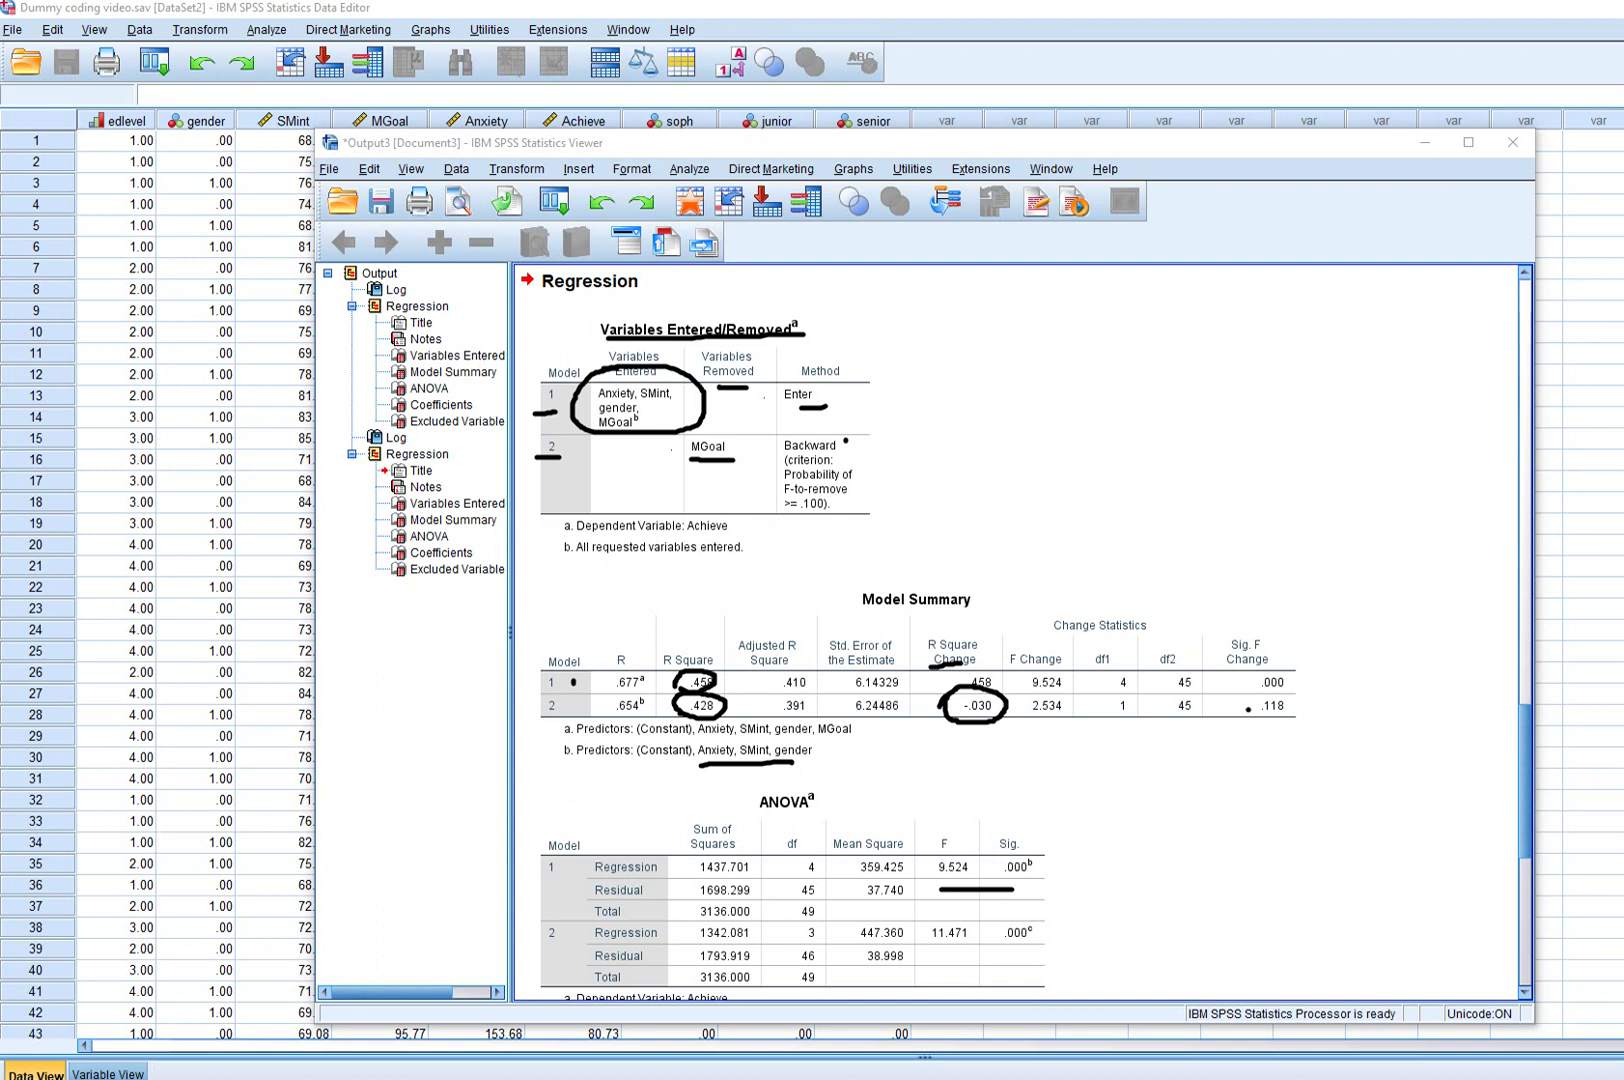
pyautogui.moveTo(1248, 709)
pyautogui.mouseDown()
pyautogui.moveTo(1290, 714)
pyautogui.moveTo(1276, 692)
pyautogui.moveTo(1244, 709)
pyautogui.moveTo(1260, 714)
pyautogui.mouseUp()
pyautogui.press('Escape')
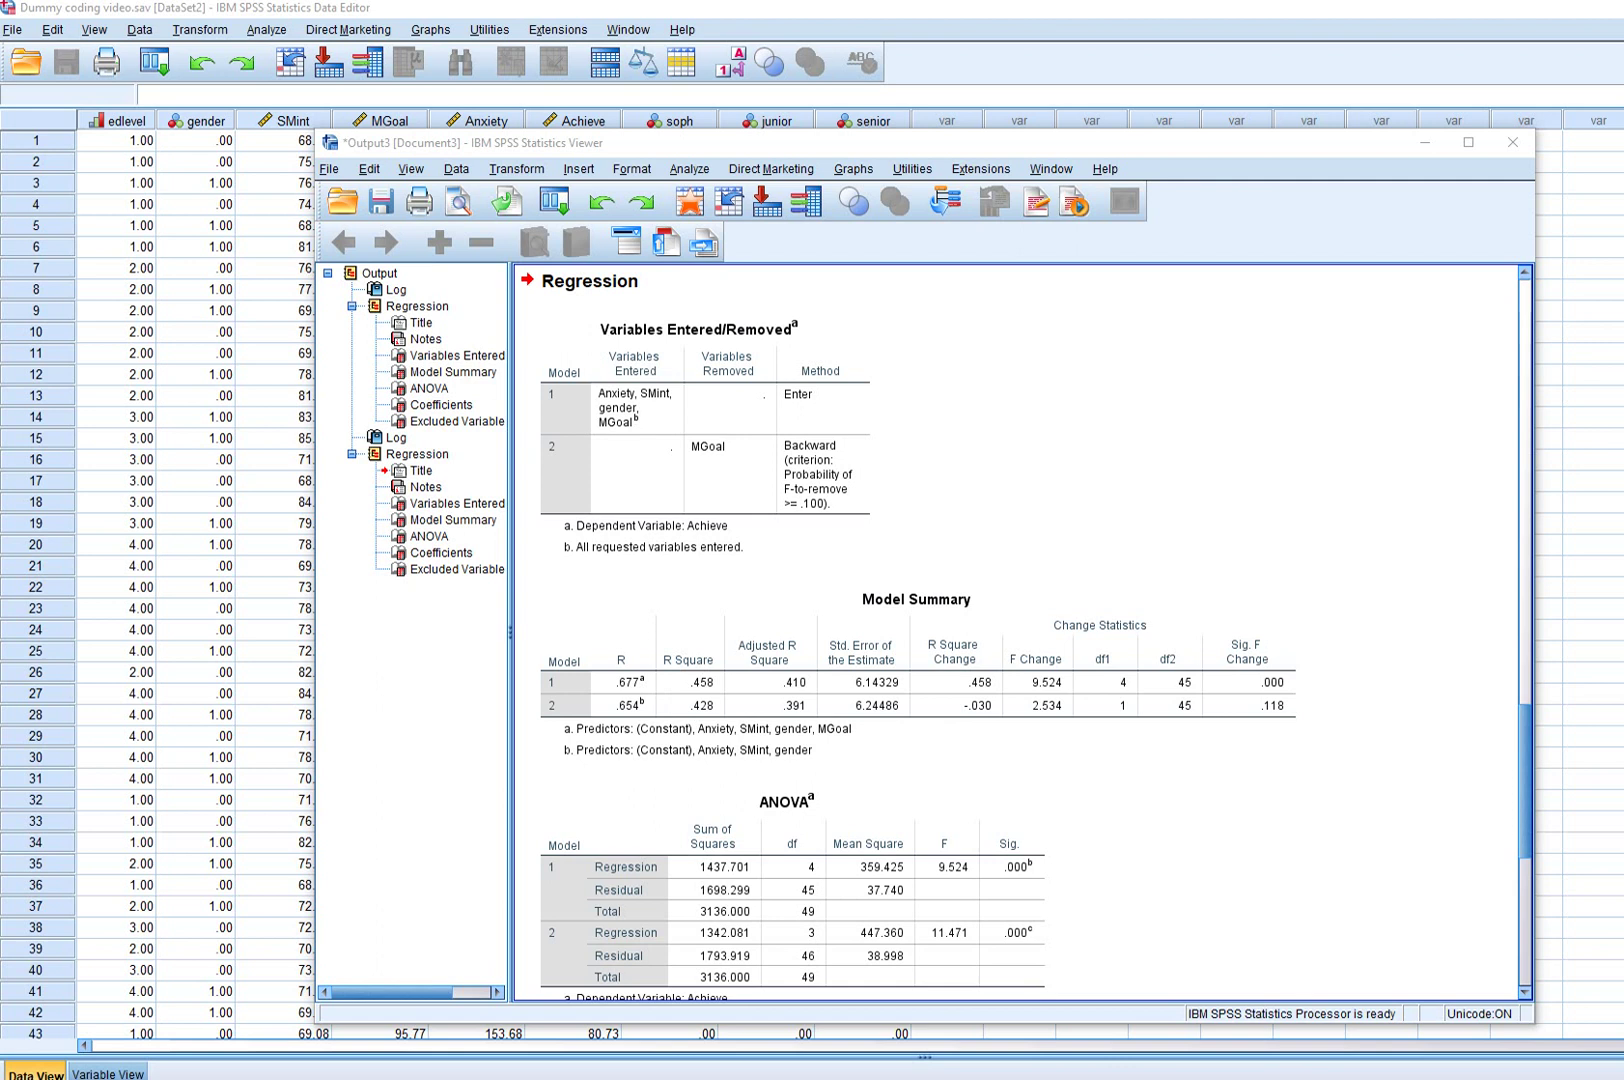
# Step: Underline the removed MGoal variable and both models' numbers and Sig. values in the ANOVA table, and clear the marks
pyautogui.scroll(-3, 1015, 630)
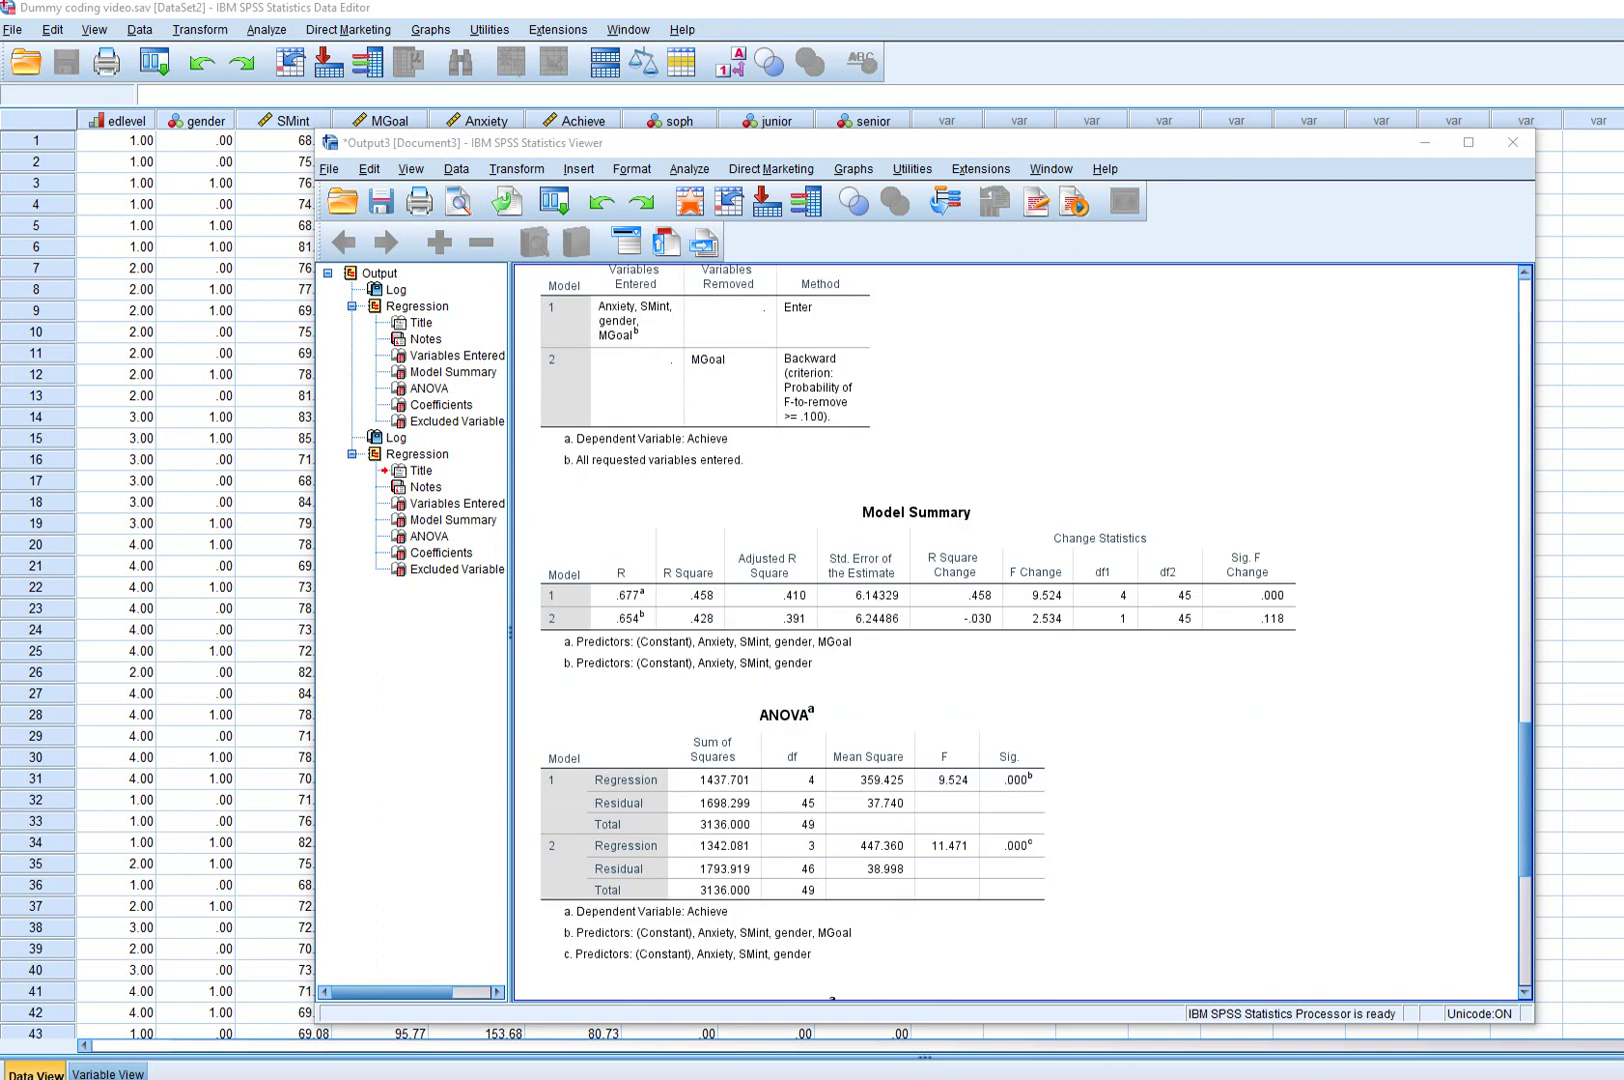
pyautogui.moveTo(684, 369); pyautogui.dragTo(726, 370)
pyautogui.moveTo(535, 792); pyautogui.dragTo(588, 789)
pyautogui.moveTo(537, 869); pyautogui.dragTo(565, 869)
pyautogui.moveTo(985, 812); pyautogui.dragTo(1033, 807)
pyautogui.moveTo(1005, 874); pyautogui.dragTo(1041, 879)
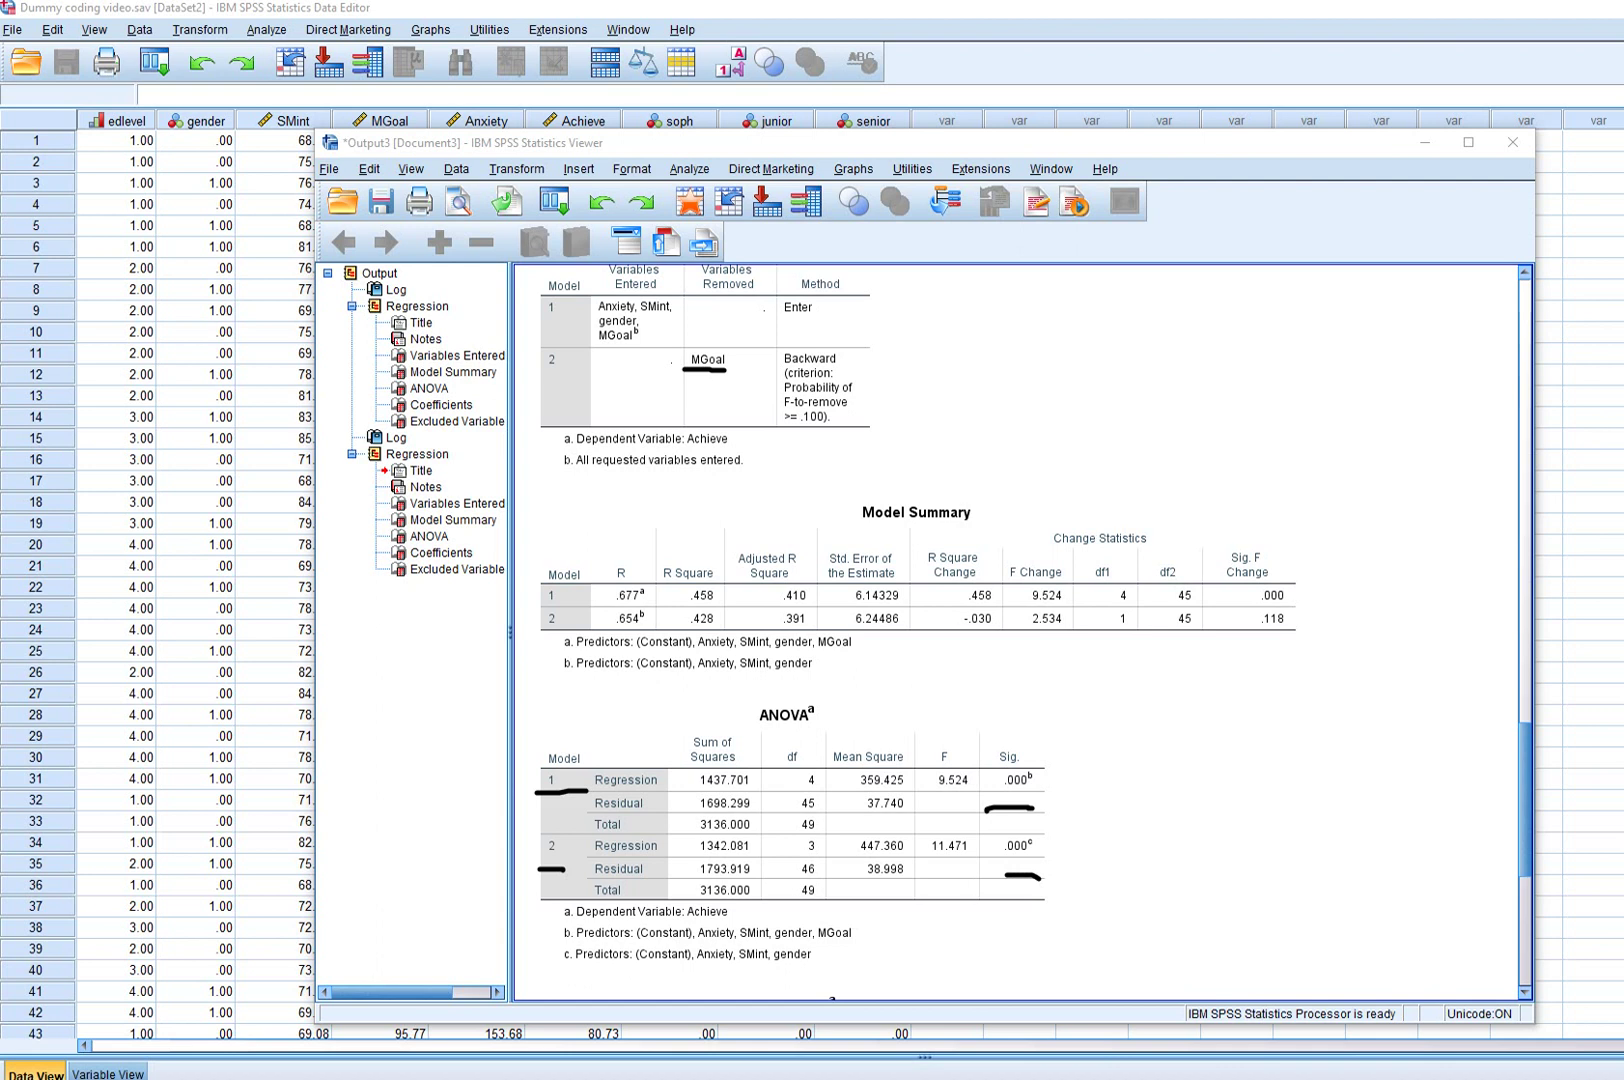
pyautogui.press('Escape')
# Step: Examine the backward regression's Coefficients table, underline both model numbers, and clear the marks
pyautogui.scroll(-5, 1020, 630)
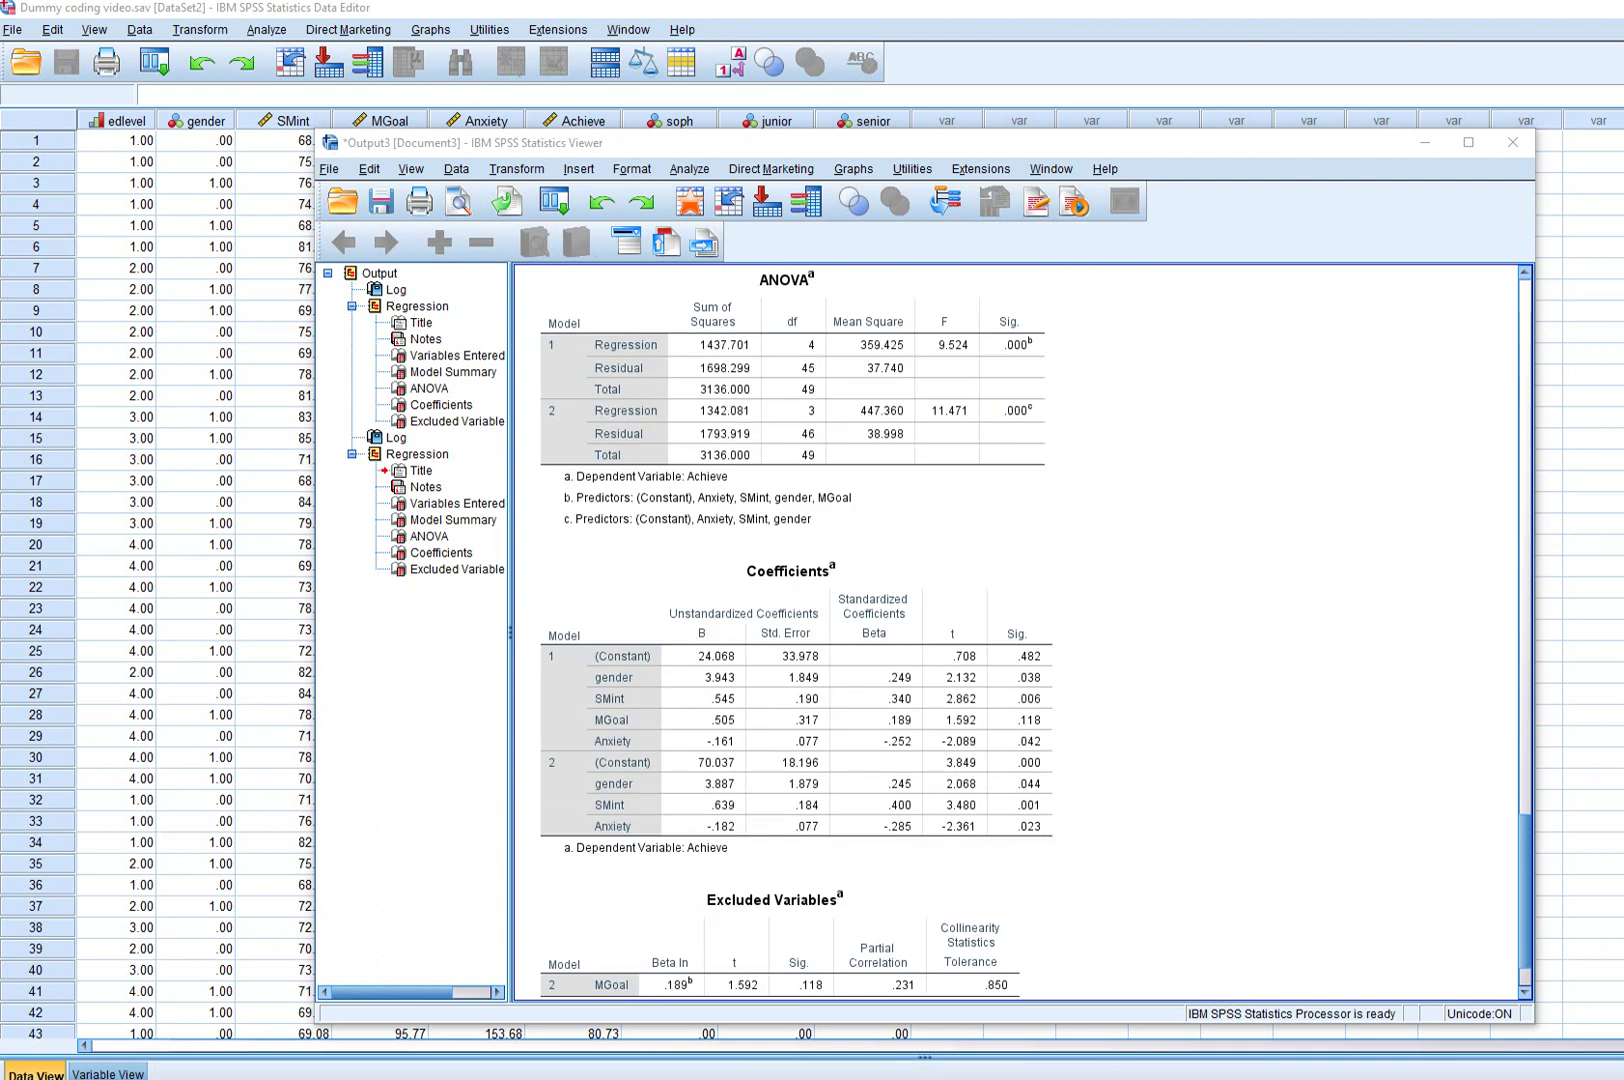
pyautogui.moveTo(530, 664); pyautogui.dragTo(572, 674)
pyautogui.moveTo(531, 783); pyautogui.dragTo(566, 787)
pyautogui.press('Escape')
# Step: Run the linear regression again on the same variables with the Stepwise method
pyautogui.click(689, 169)
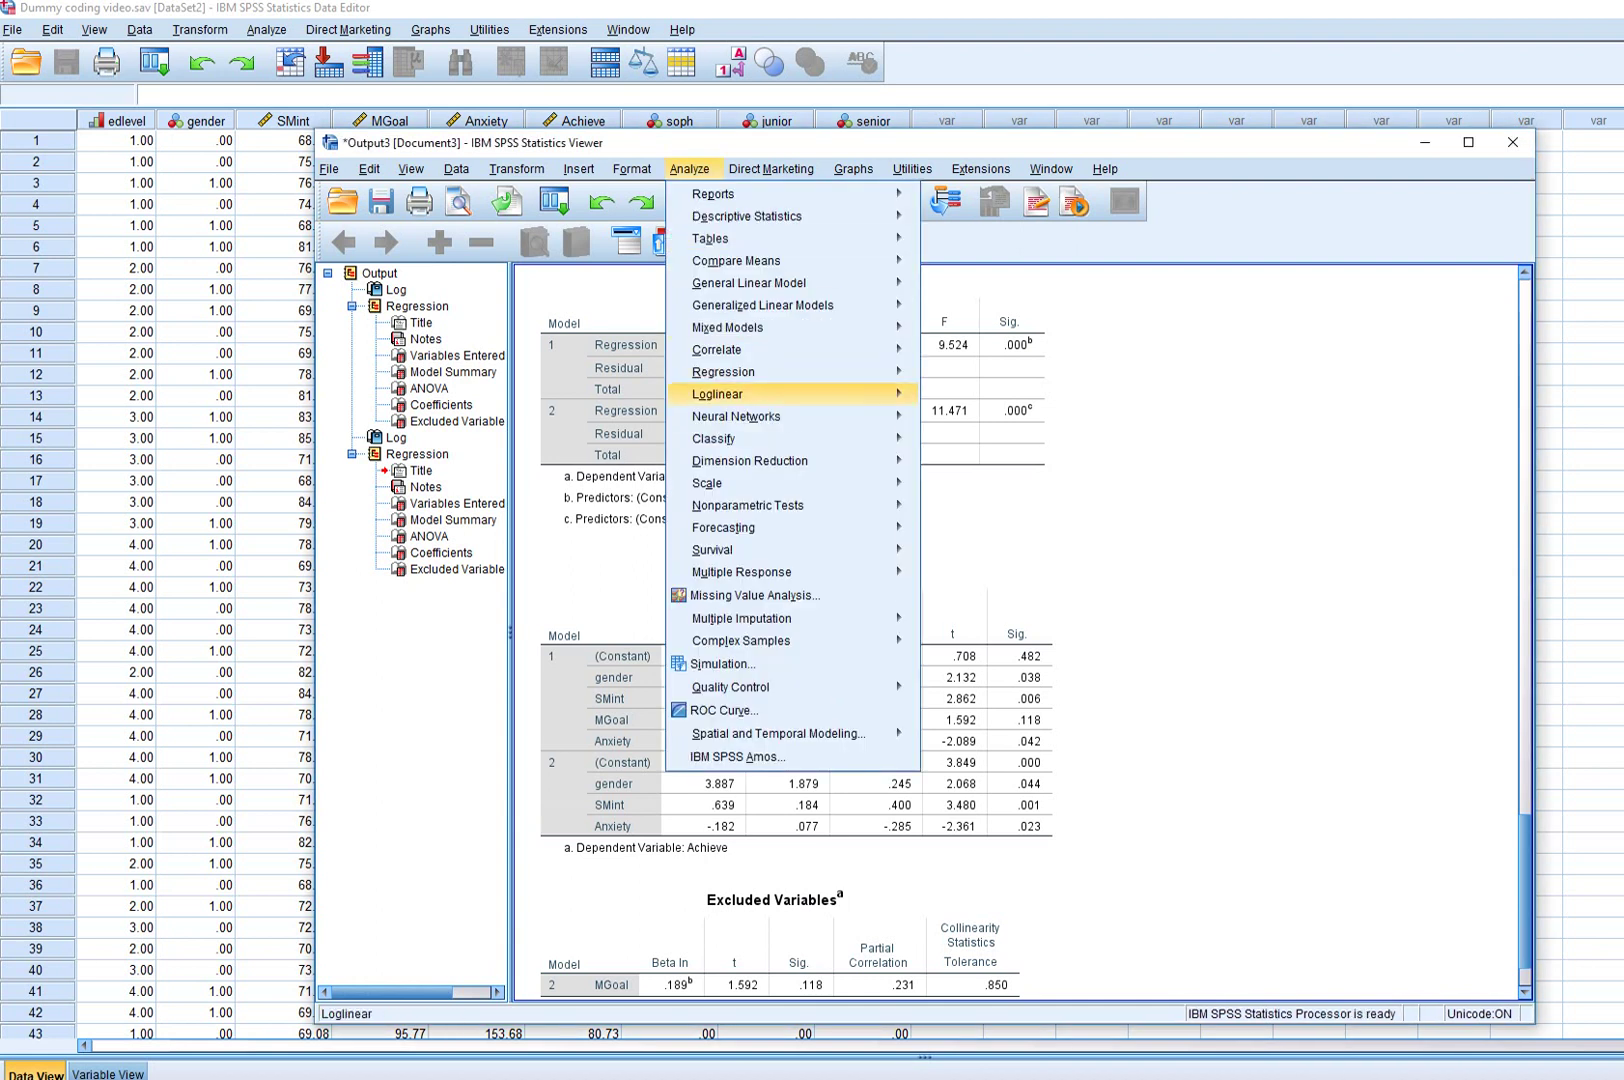
pyautogui.moveTo(760, 372)
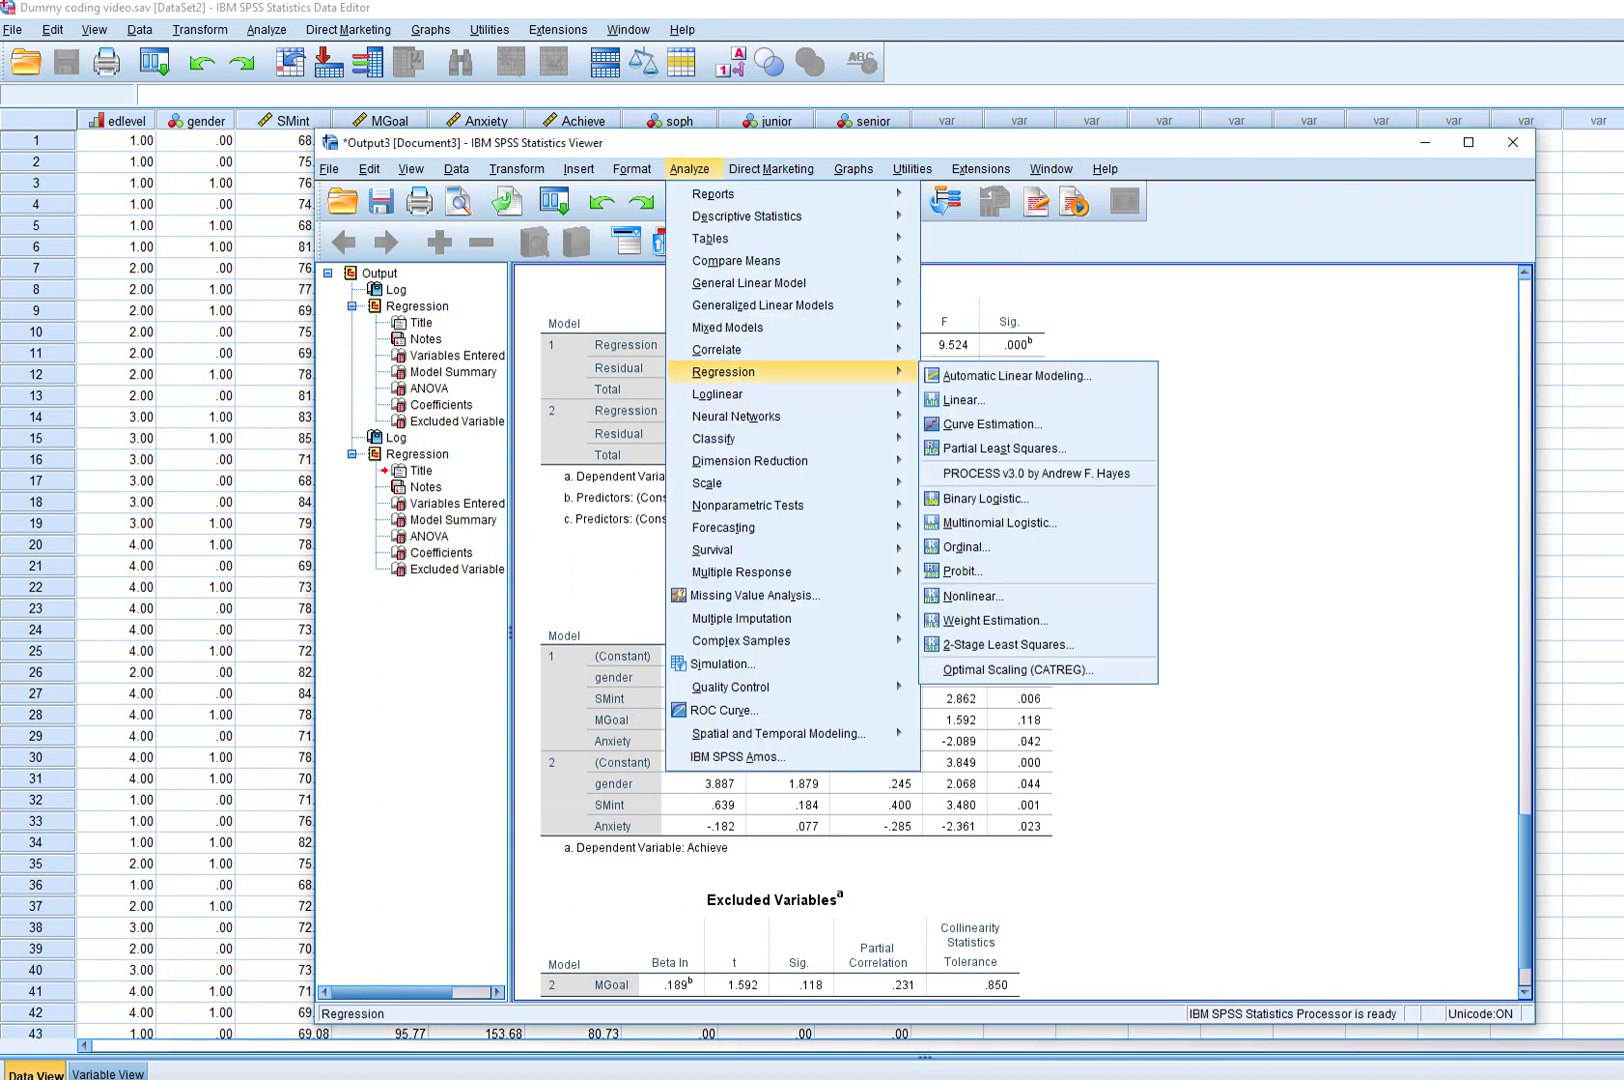
pyautogui.click(963, 400)
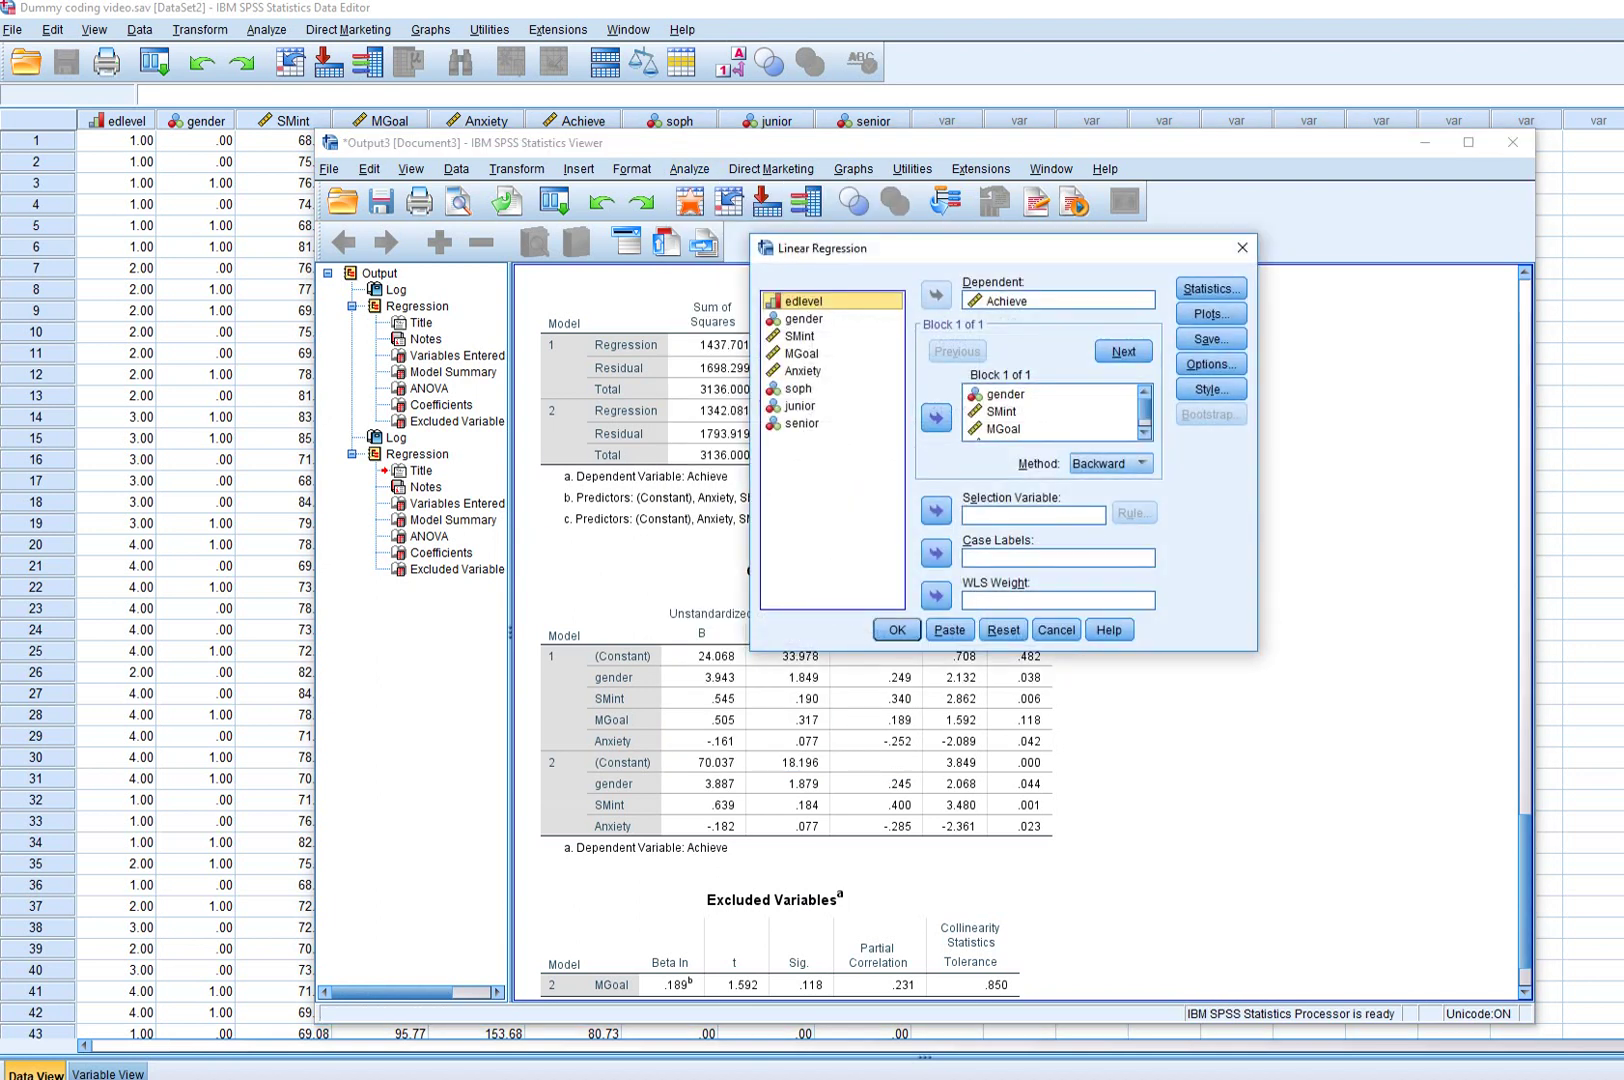
pyautogui.click(1110, 463)
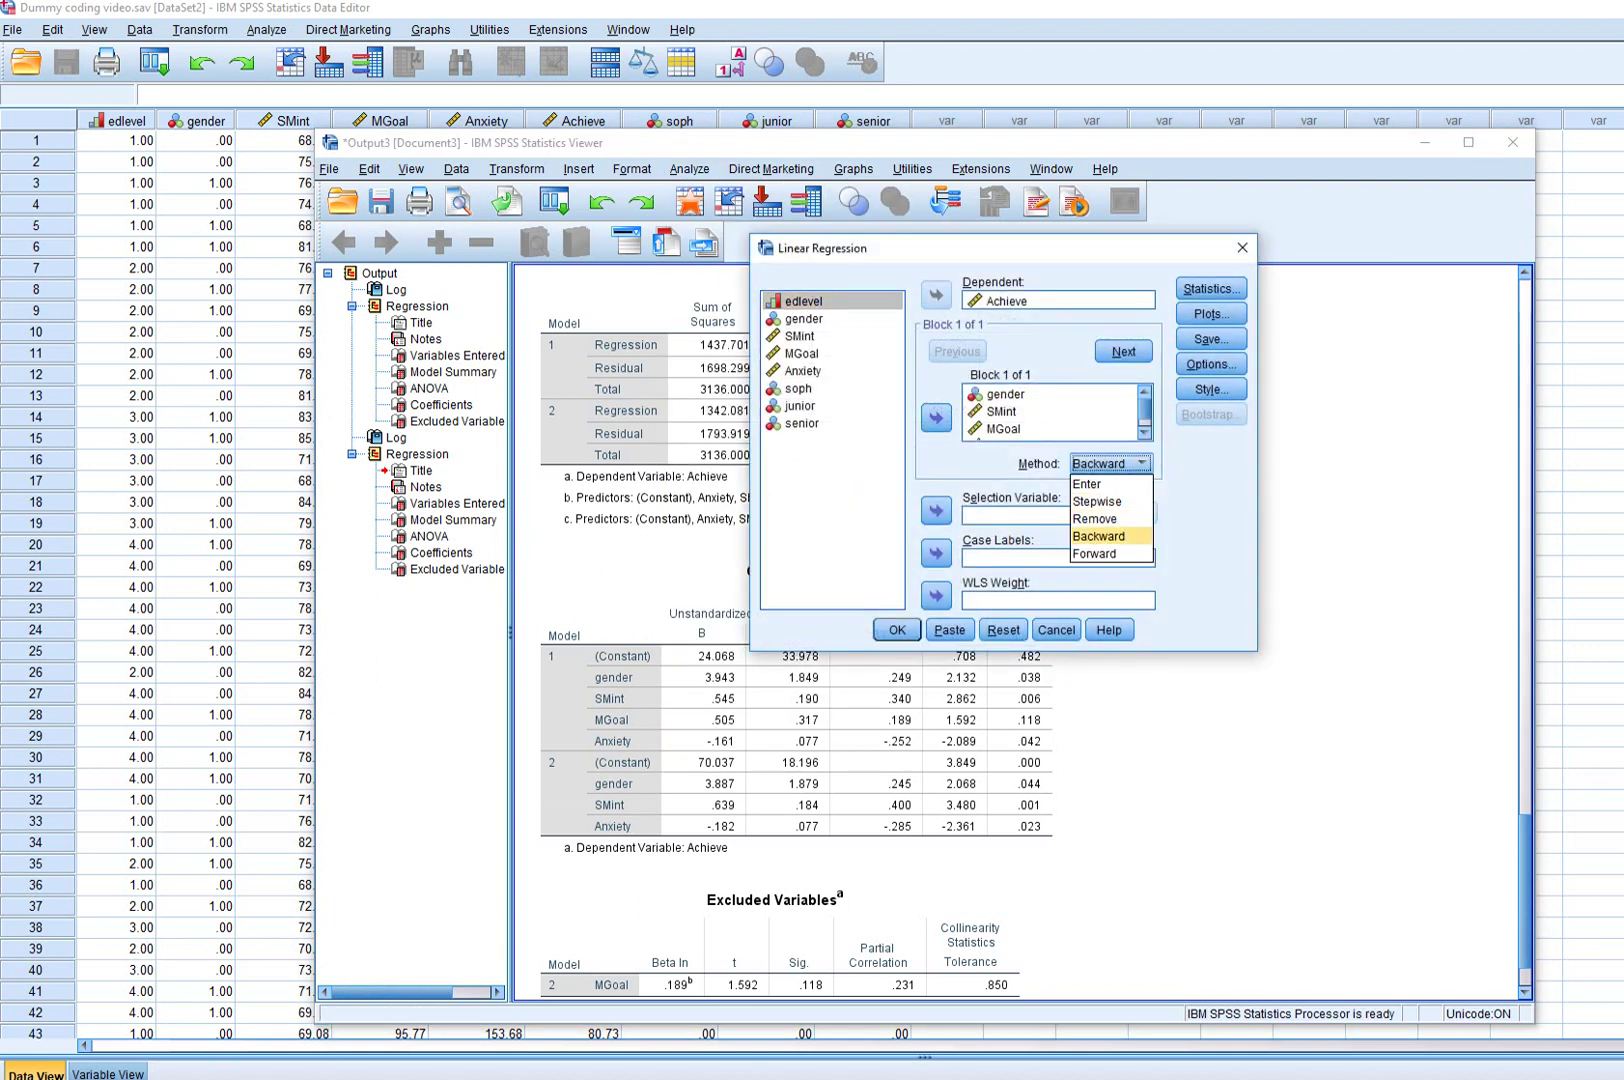
pyautogui.click(1097, 501)
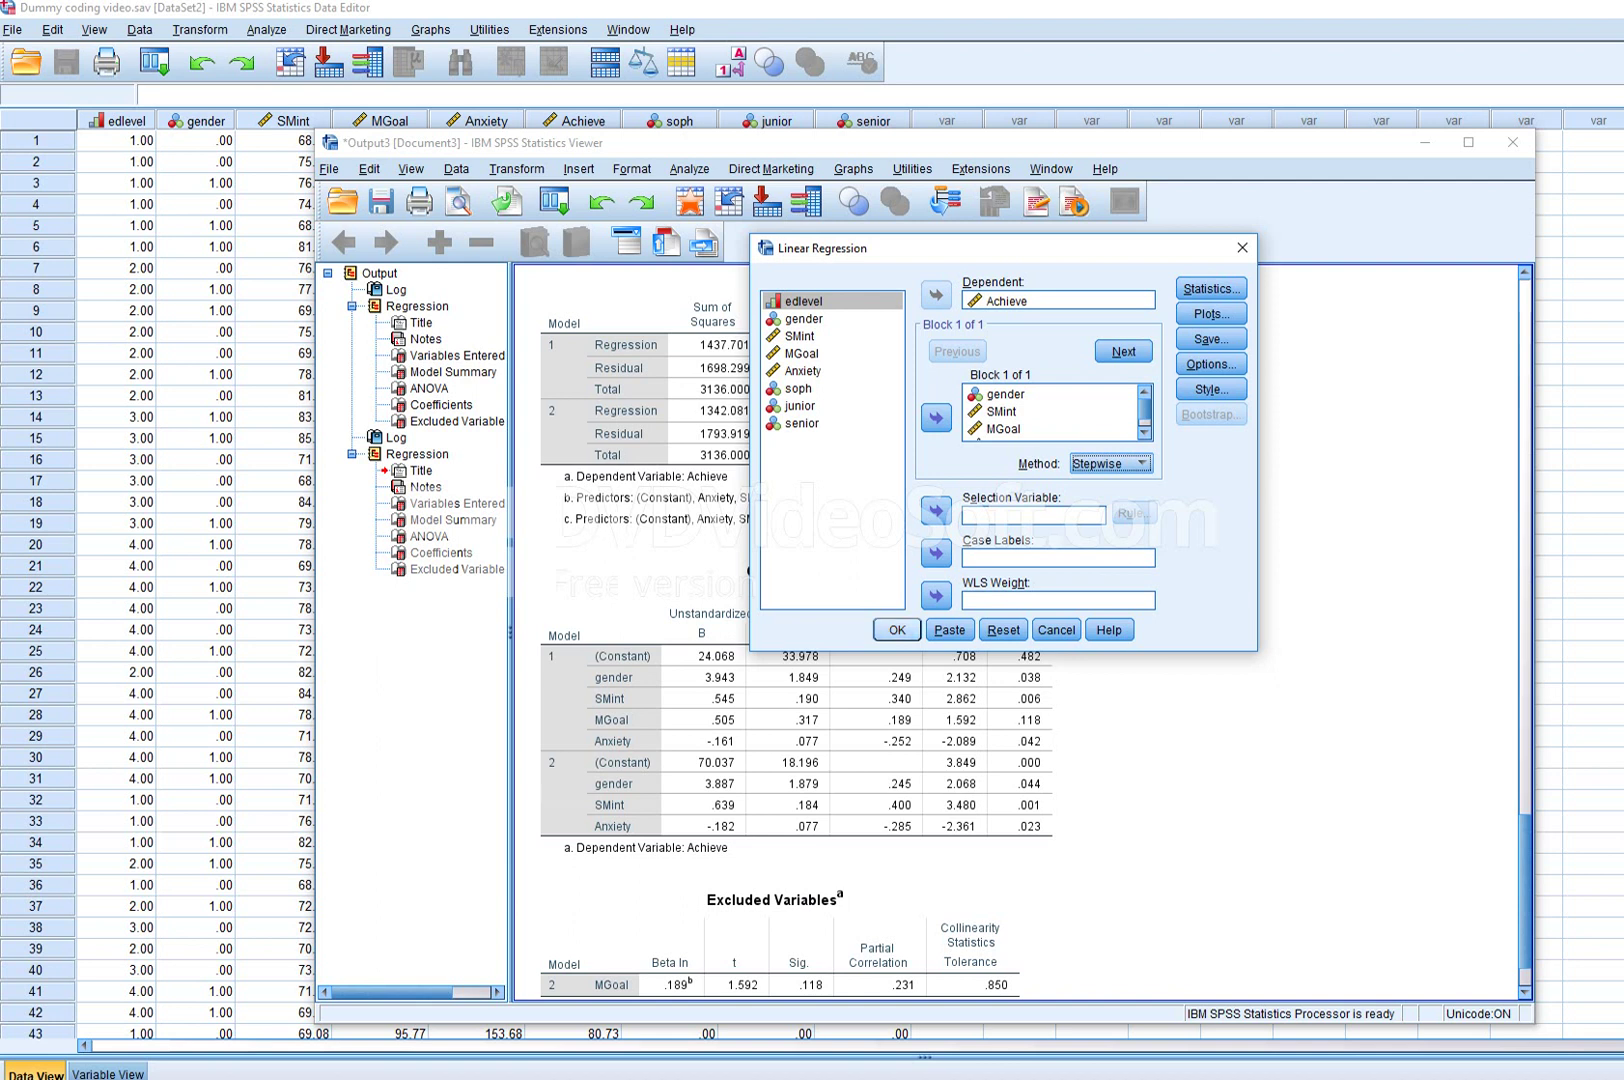
pyautogui.click(897, 630)
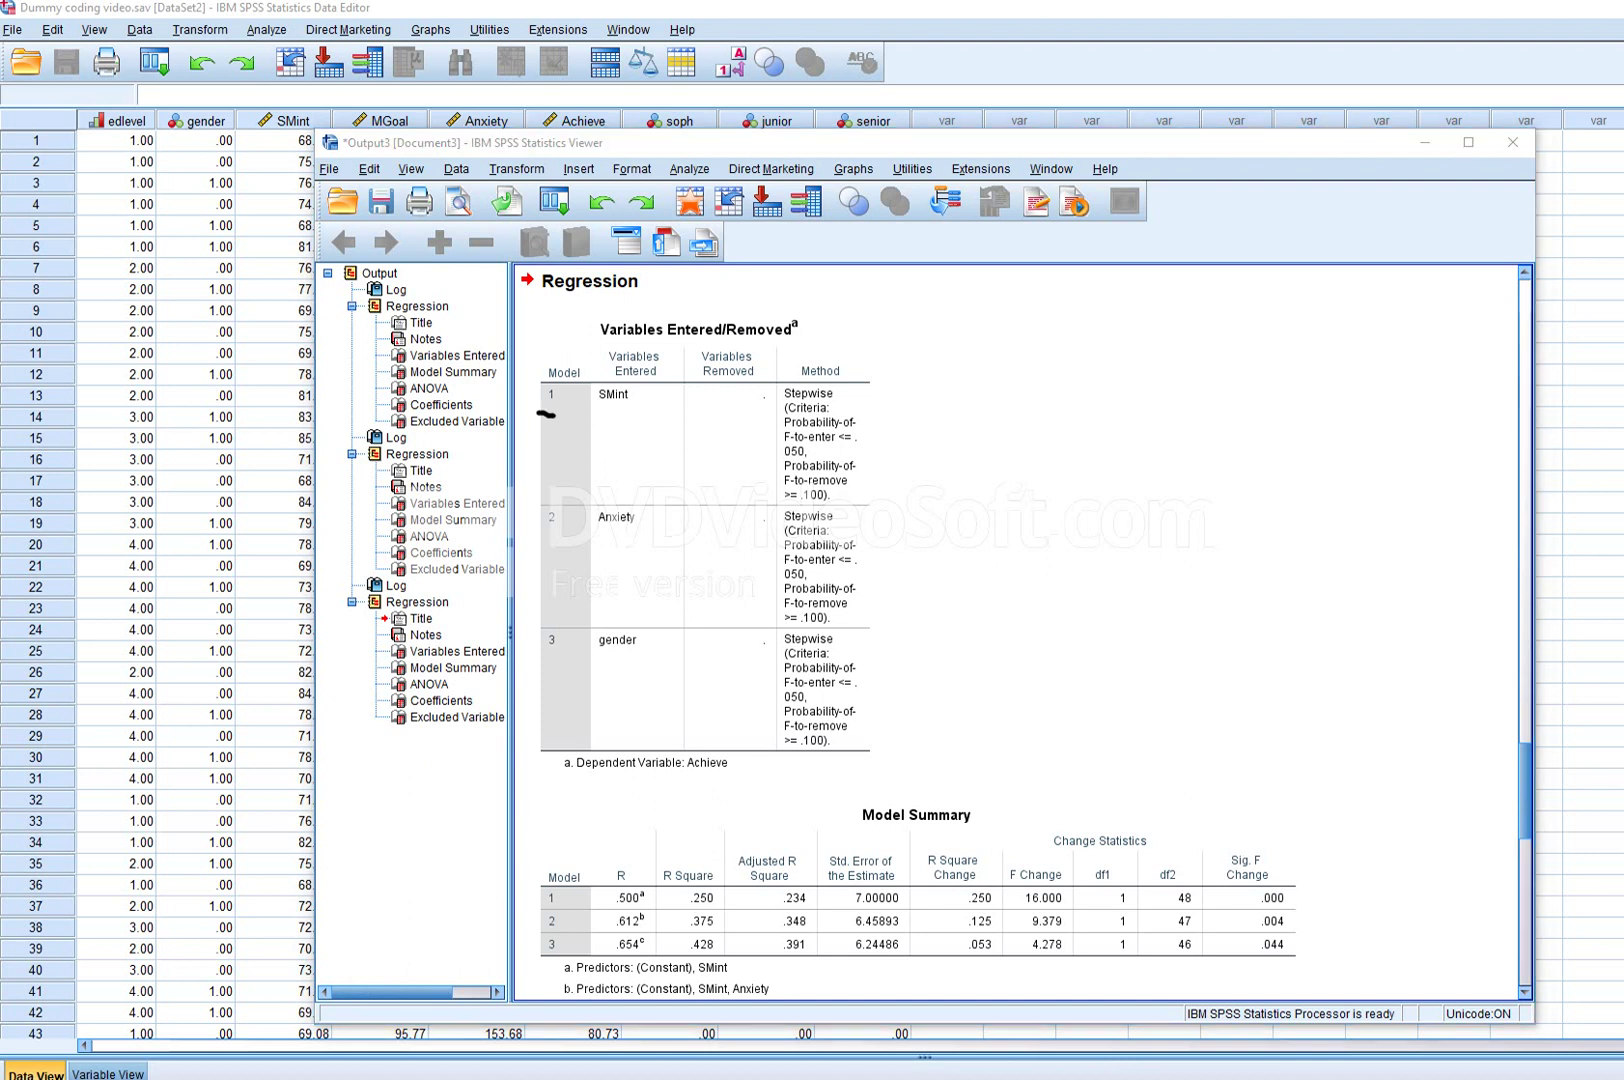
# Step: Underline the model numbers in the Variables Entered/Removed table and dot each model's Stepwise method
pyautogui.moveTo(538, 524); pyautogui.dragTo(566, 535)
pyautogui.moveTo(523, 657); pyautogui.dragTo(540, 655)
pyautogui.click(857, 393)
# Step: Underline models 1 and 2's R Square values and their predictors in the Model Summary footnotes, and clear the marks
pyautogui.moveTo(685, 911); pyautogui.dragTo(716, 907)
pyautogui.moveTo(689, 983); pyautogui.dragTo(741, 976)
pyautogui.moveTo(685, 934); pyautogui.dragTo(703, 927)
pyautogui.moveTo(692, 993); pyautogui.dragTo(768, 1000)
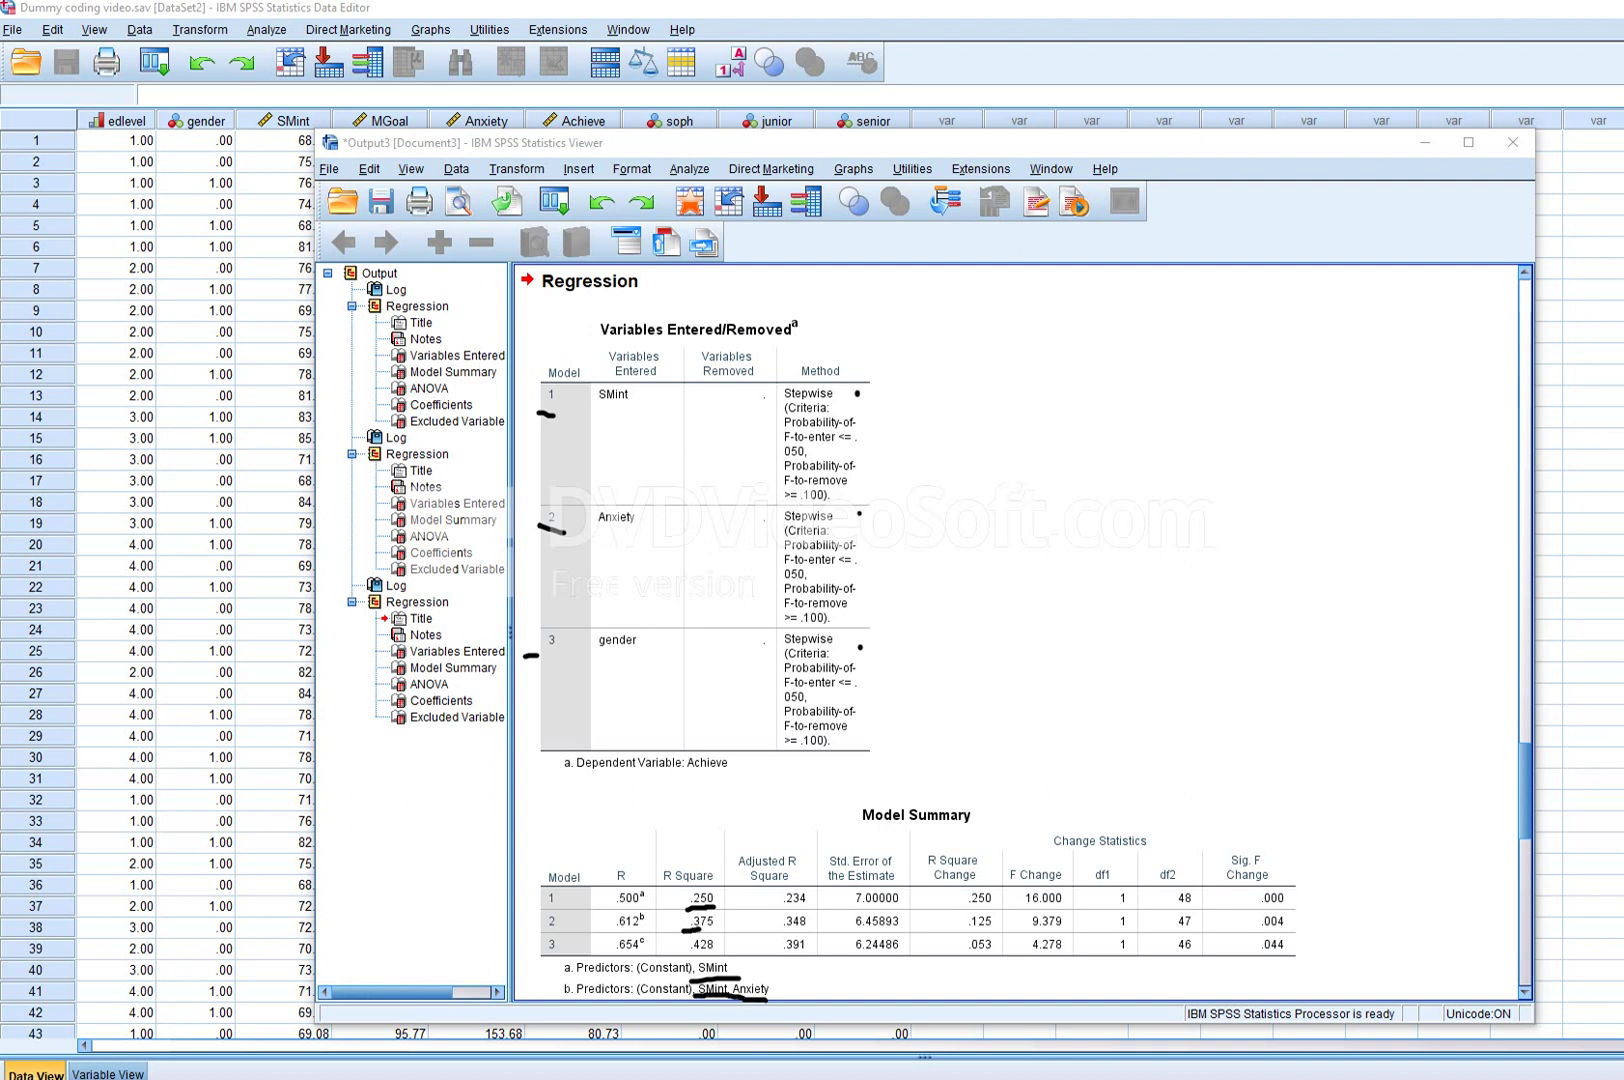
pyautogui.press('Escape')
# Step: Review the stepwise Model Summary and ANOVA tables and look back at the backward regression's output
pyautogui.scroll(-3, 1017, 630)
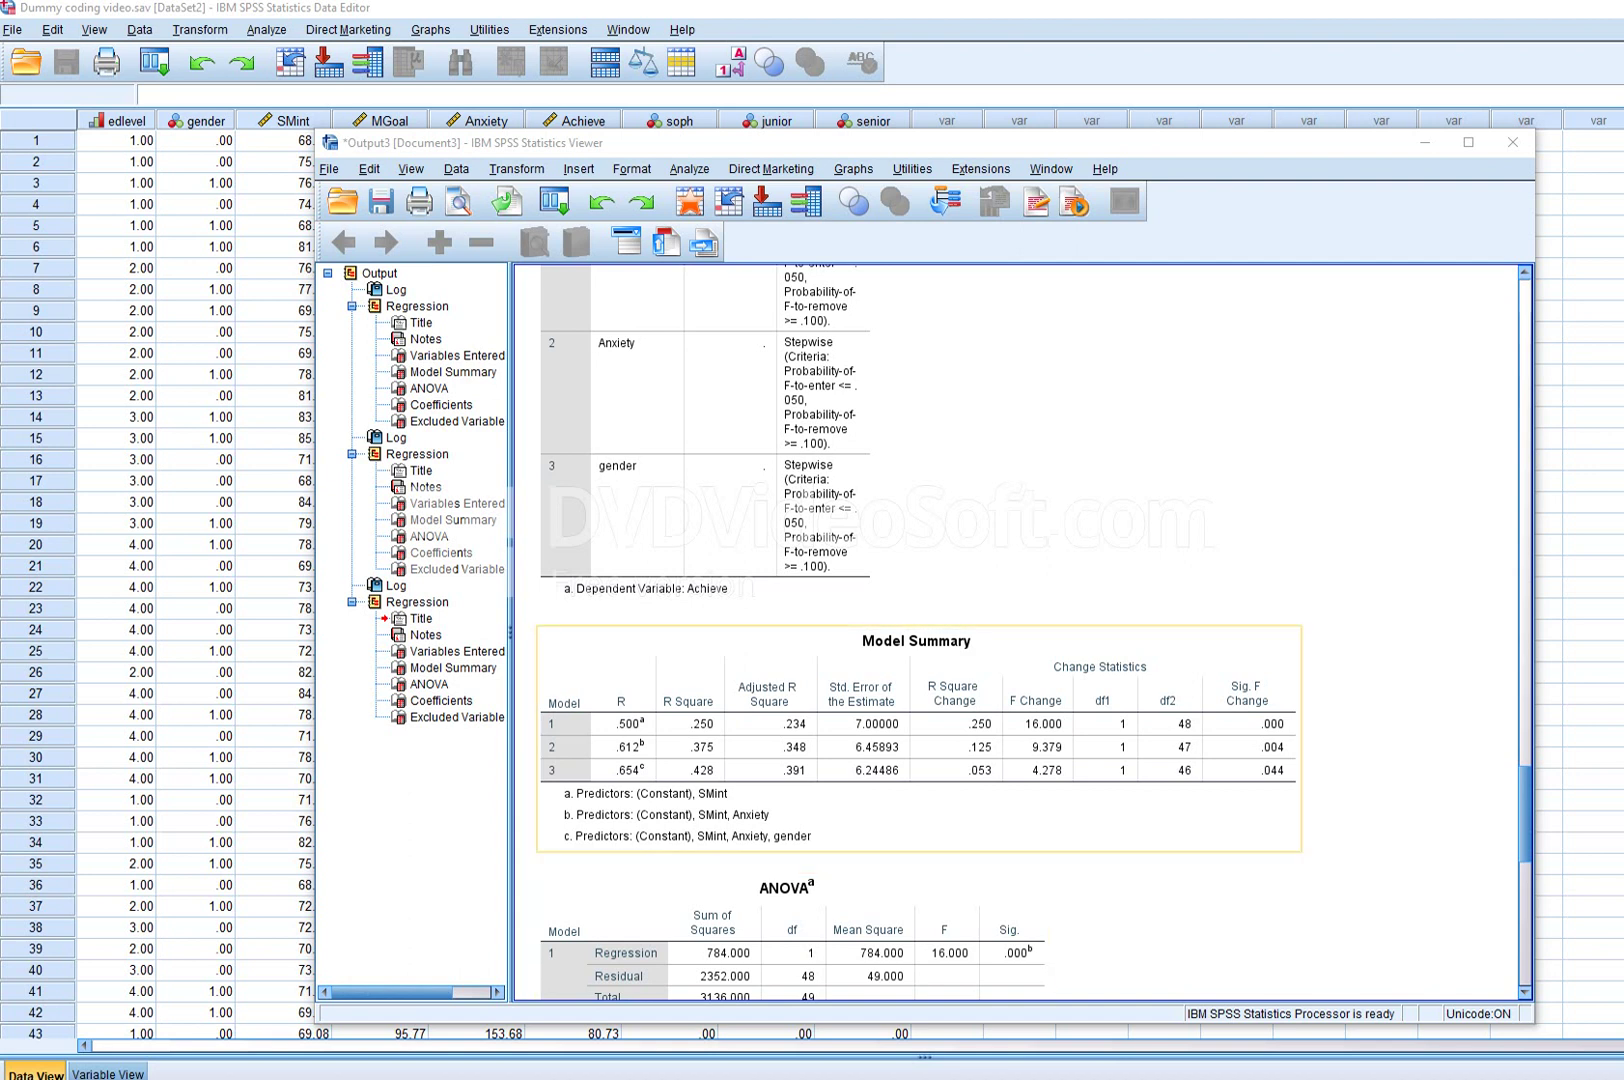
pyautogui.scroll(-14, 1017, 630)
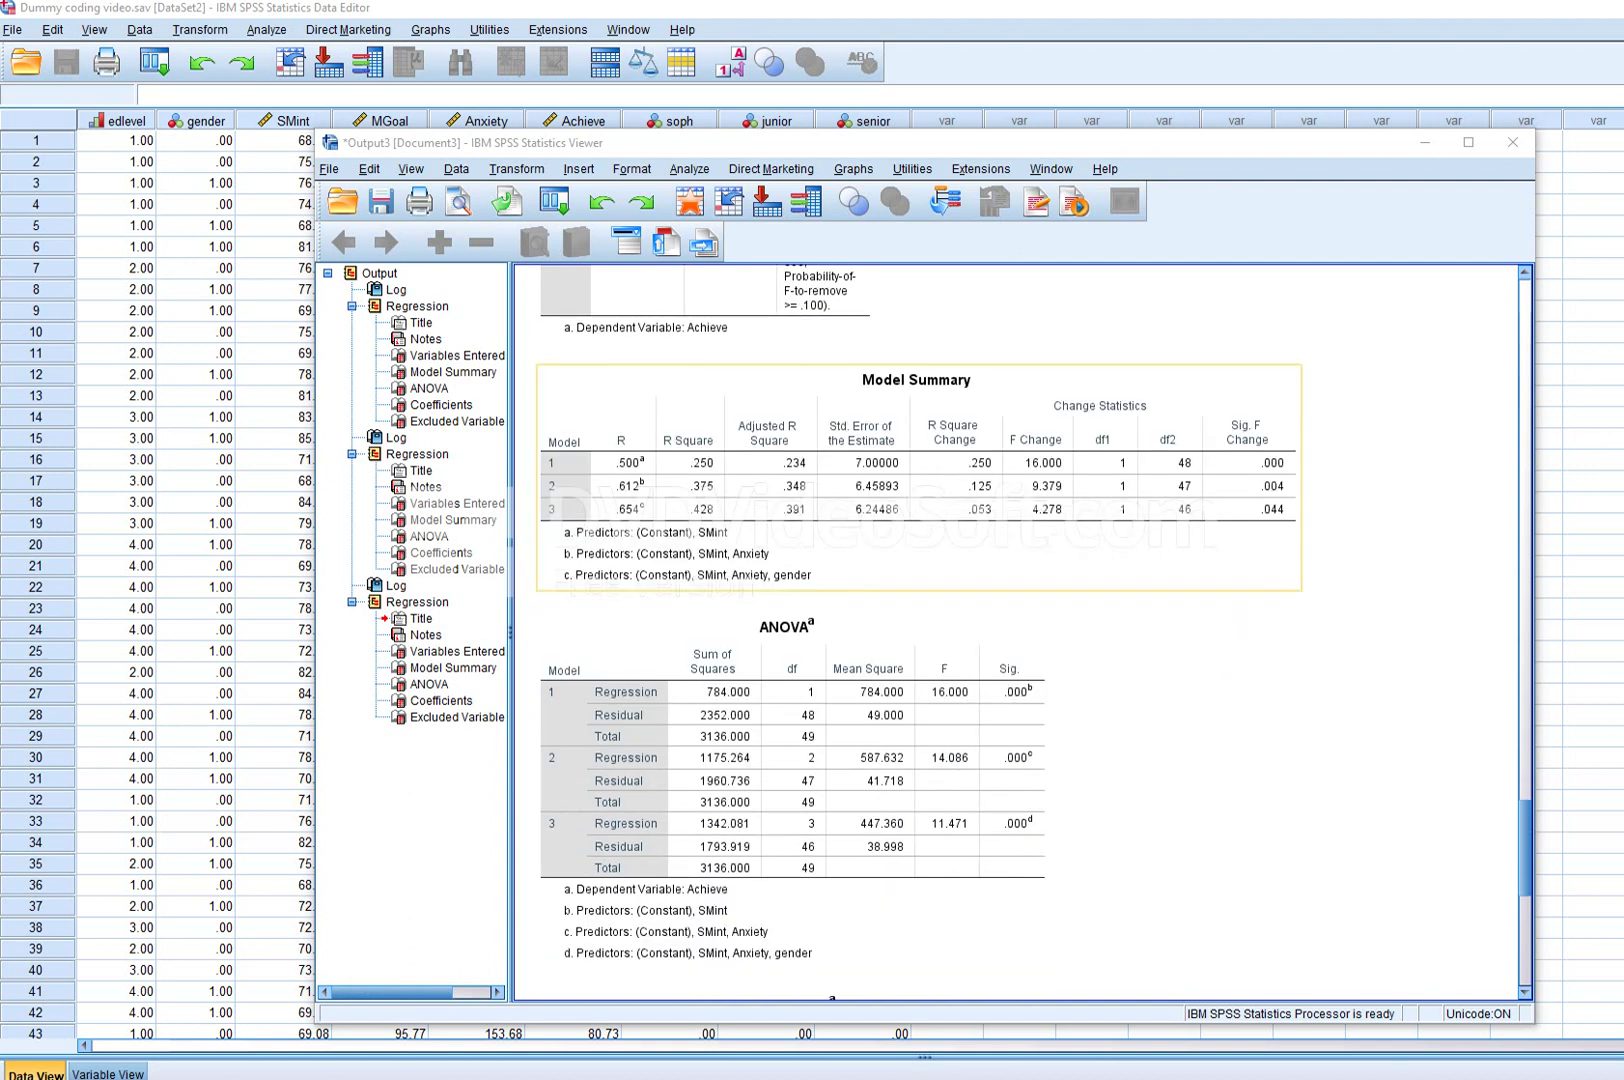
pyautogui.scroll(15, 1017, 630)
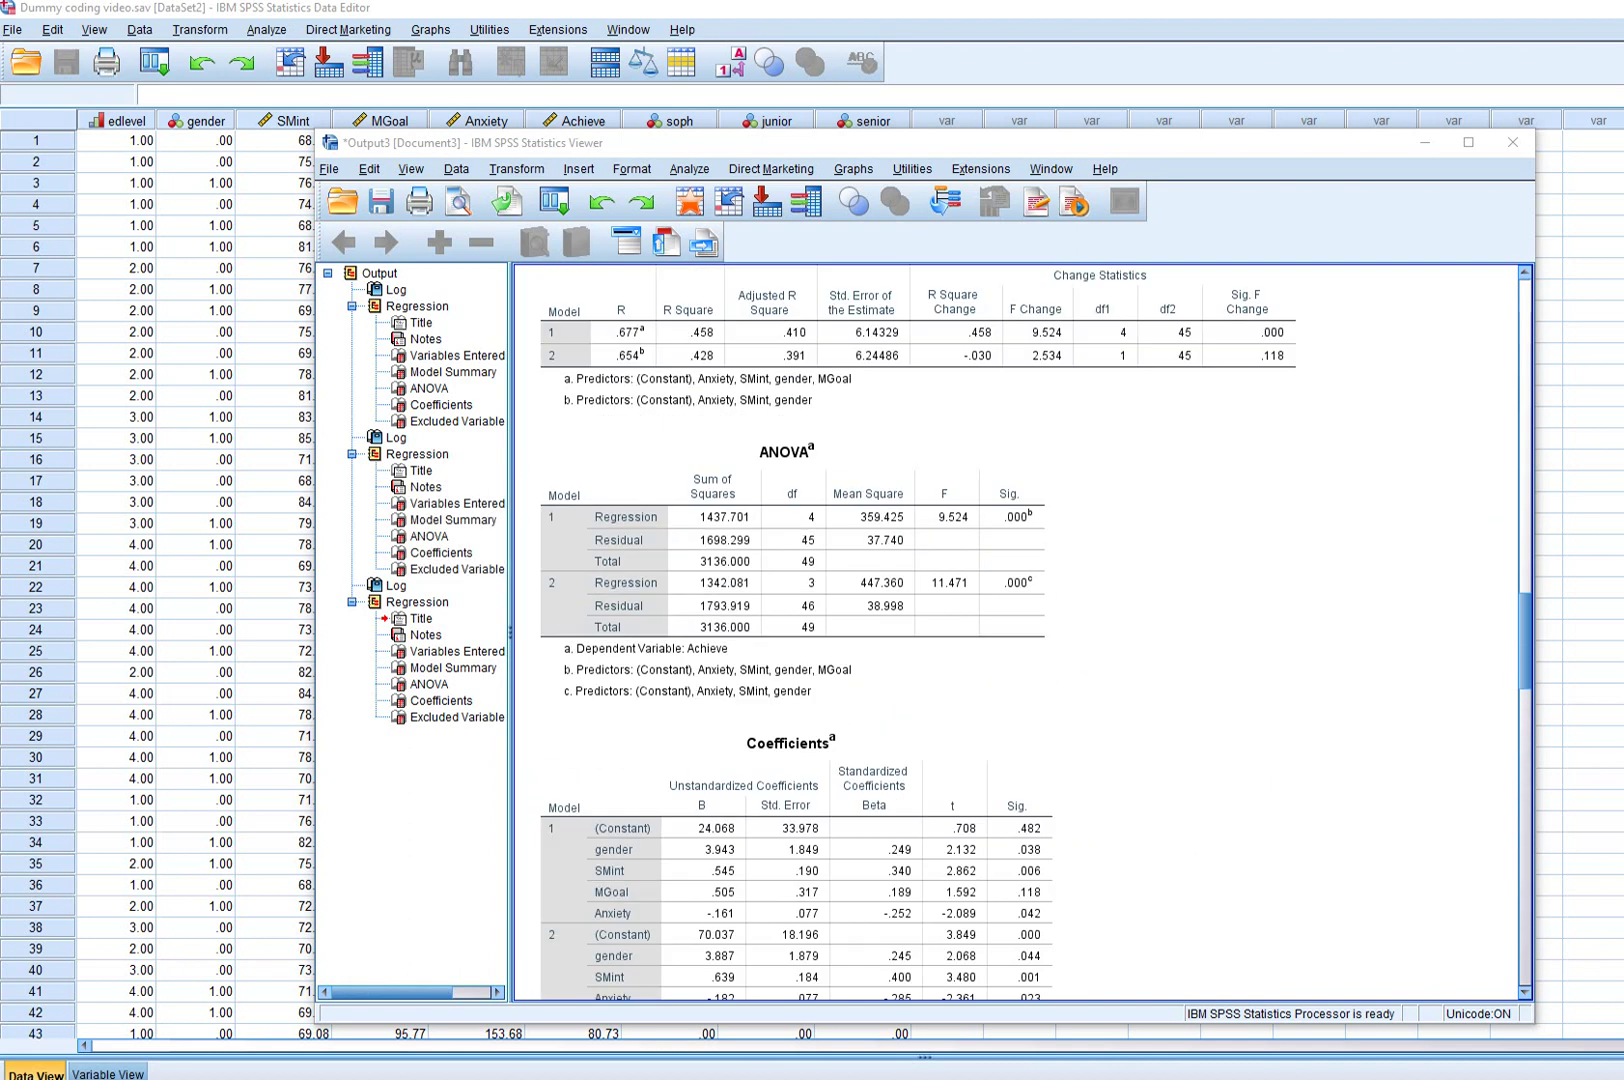
pyautogui.scroll(-10, 1017, 630)
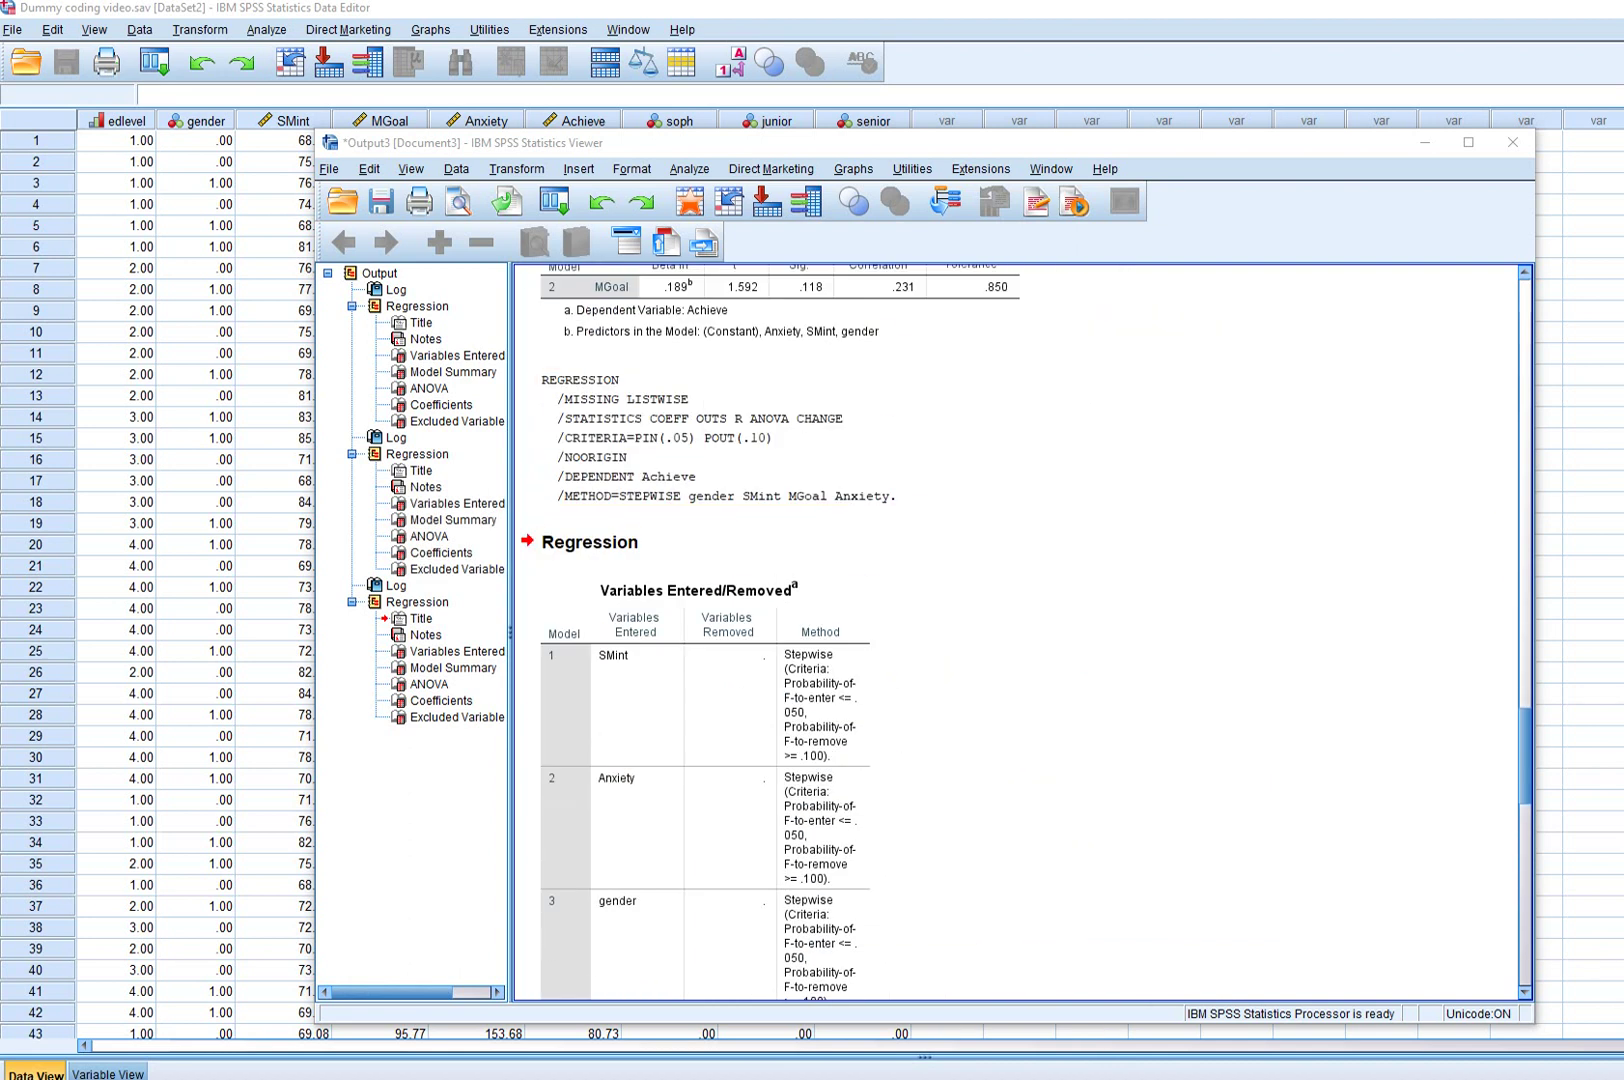